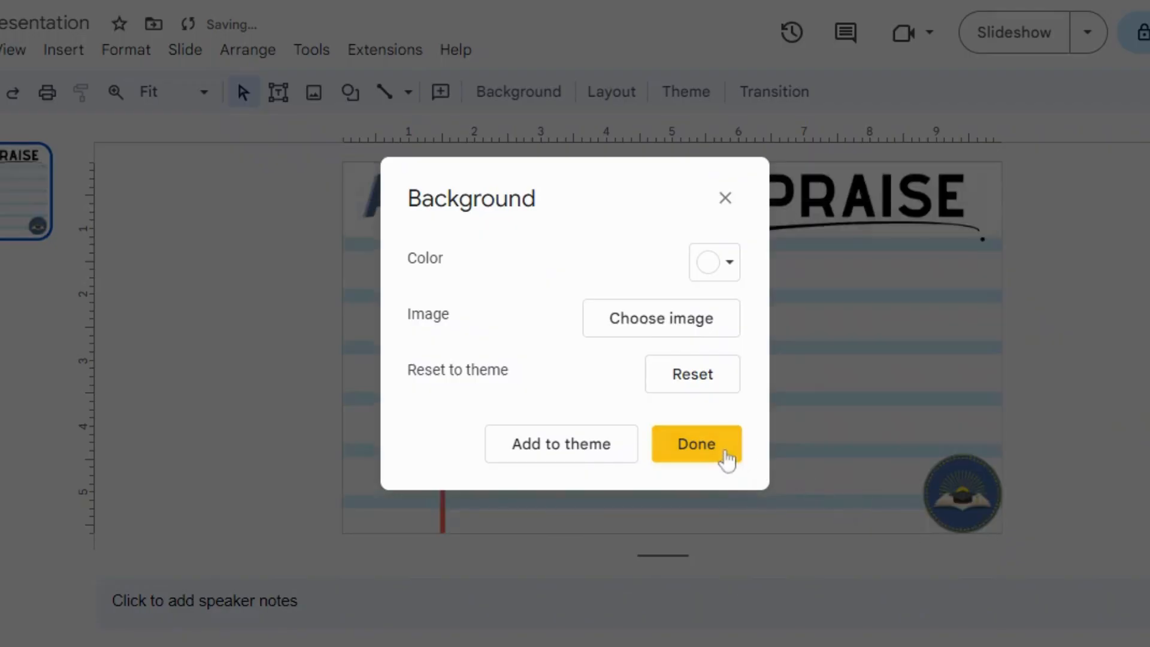
Apply the slide's background settings and close the background dialog.
{"action": "left_click", "coordinate": [725, 455]}
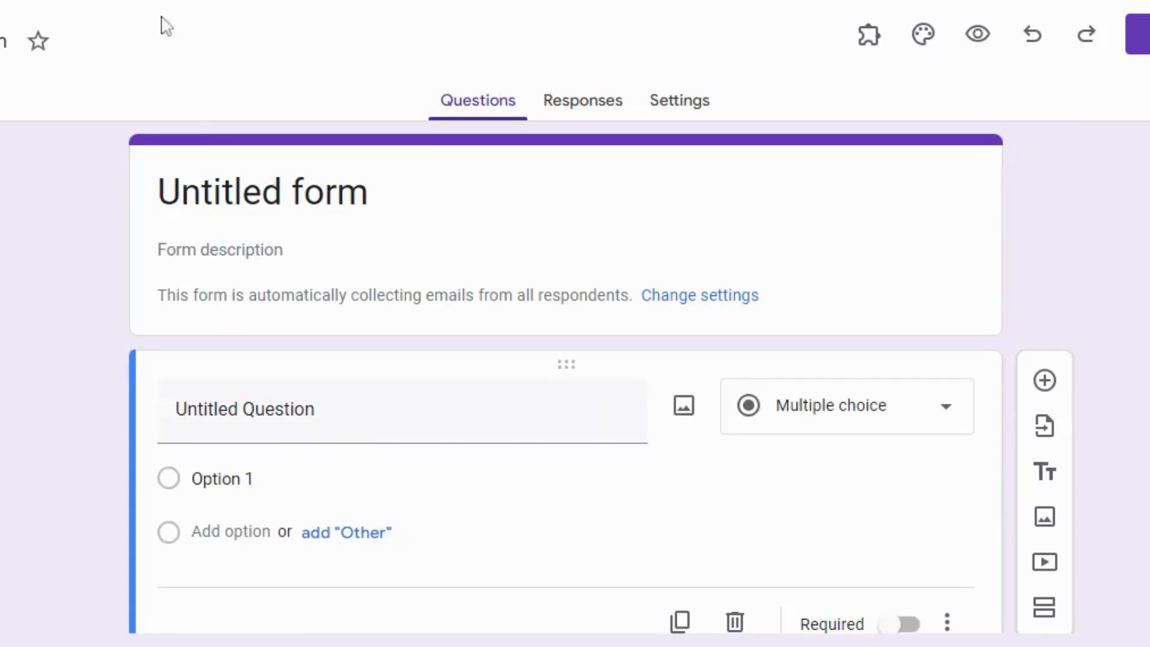
Title the new form "Note of Praise: Demo" and give the form file the same name.
{"action": "left_click", "coordinate": [341, 192]}
{"action": "double_click", "coordinate": [270, 191]}
{"action": "triple_click", "coordinate": [269, 192]}
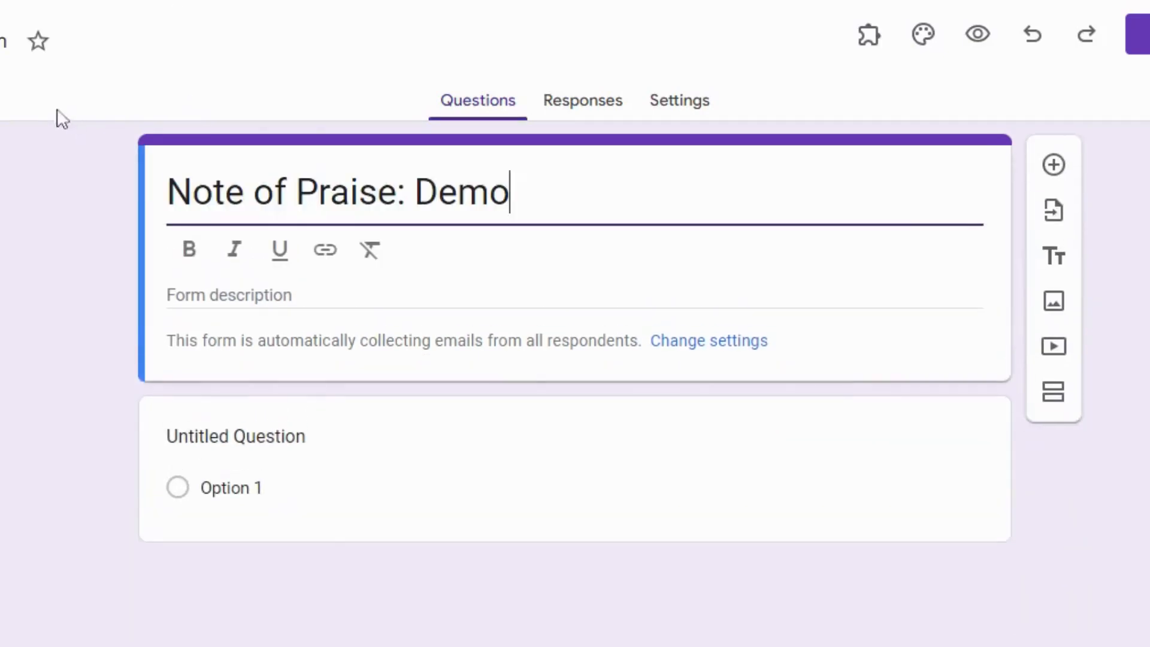
{"action": "left_click", "coordinate": [2, 40]}
{"action": "left_click", "coordinate": [539, 1]}
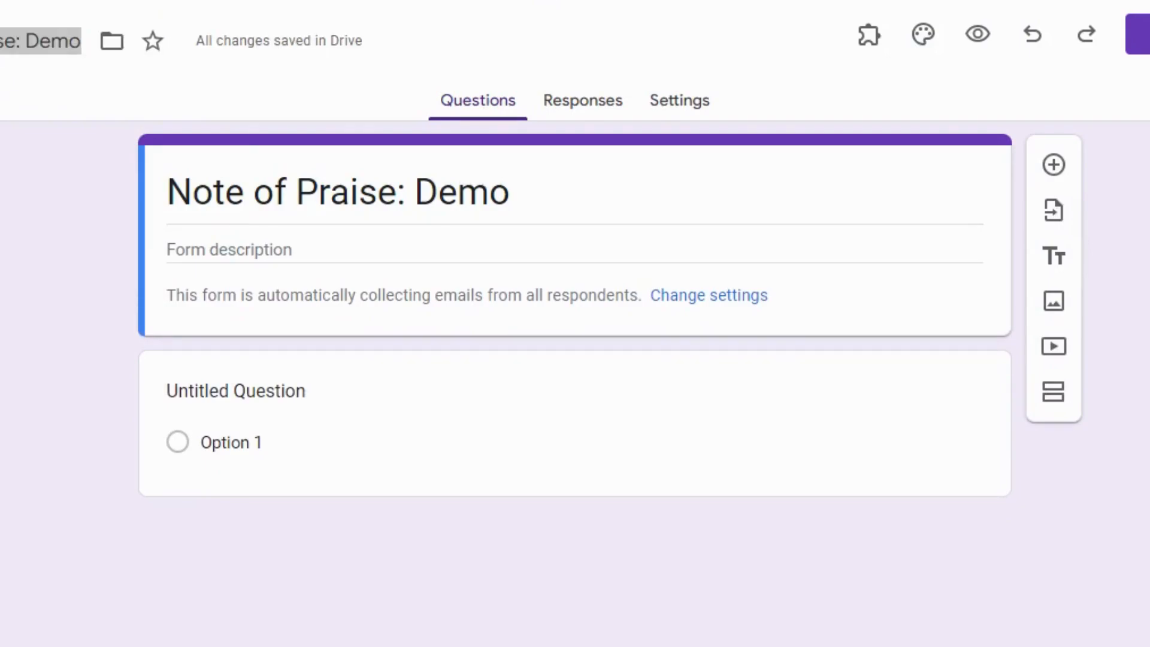
Enter "Student Name" as the first question's title and make the question required.
{"action": "left_click", "coordinate": [306, 363]}
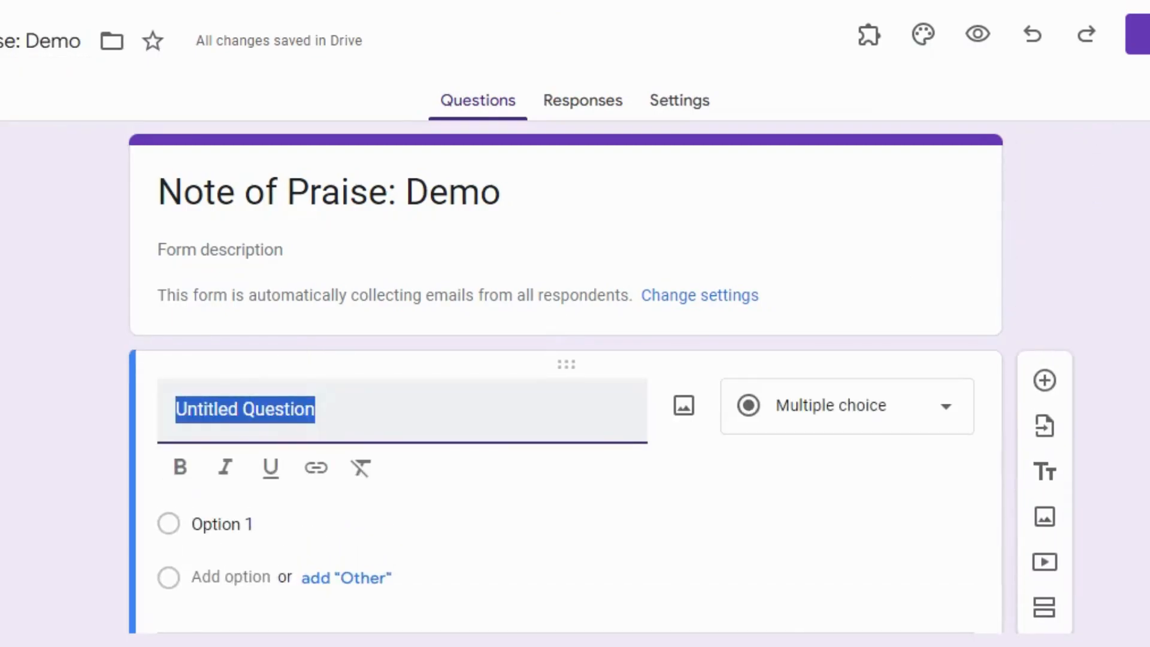
{"action": "type", "text": "Student Name"}
{"action": "left_click", "coordinate": [825, 7]}
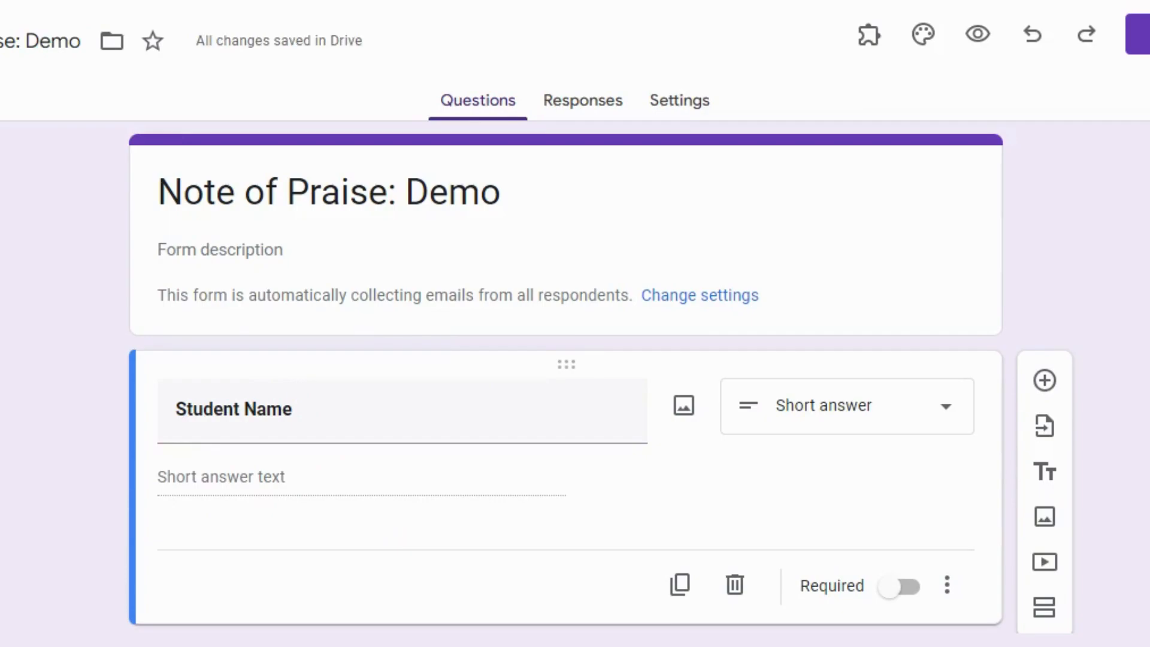
{"action": "left_click", "coordinate": [297, 410]}
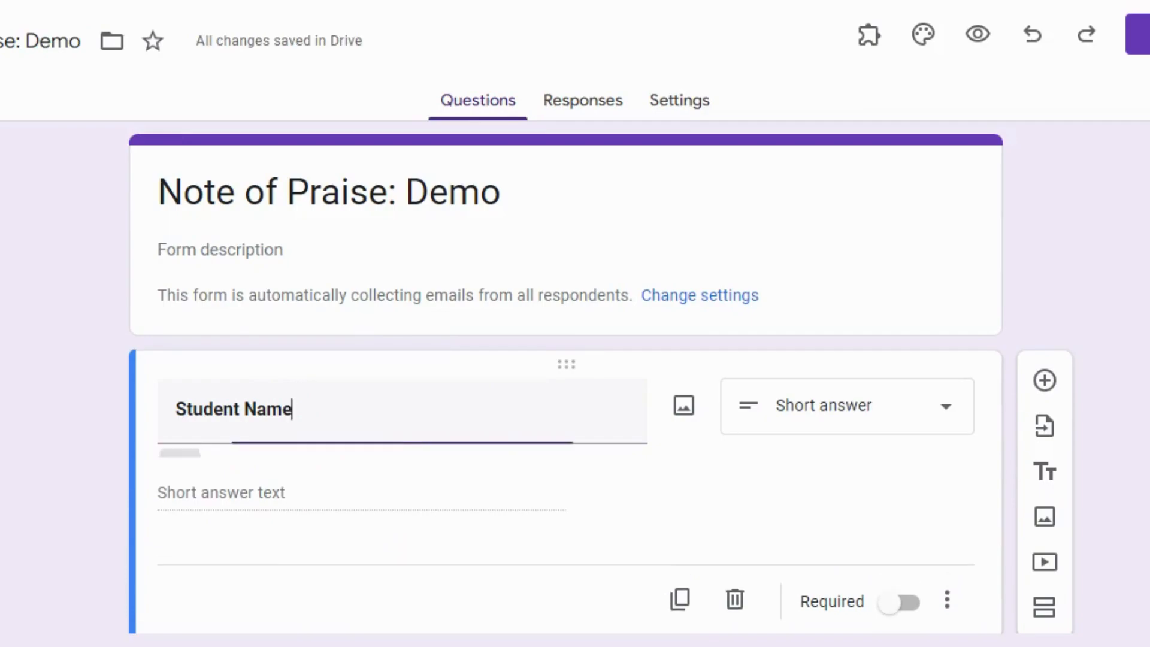
{"action": "scroll", "coordinate": [634, 429], "scroll_direction": "down", "scroll_amount": 1}
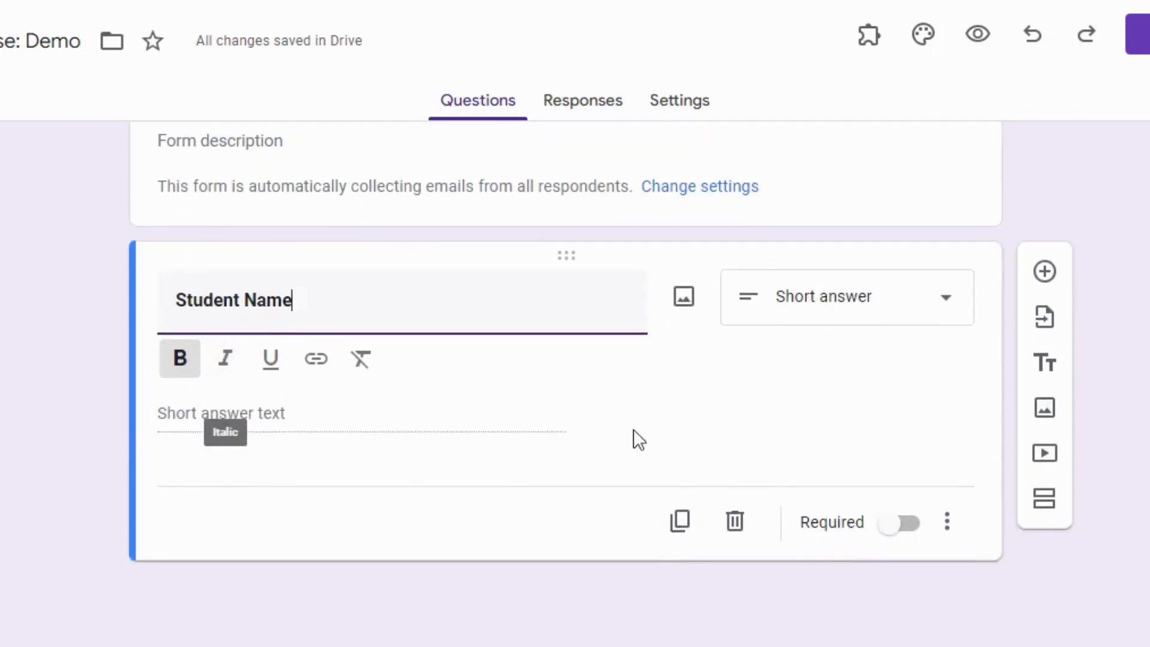
{"action": "left_click", "coordinate": [890, 525]}
Change the Student Name question to multiple choice and paste the list of student names as its options.
{"action": "left_click", "coordinate": [829, 360]}
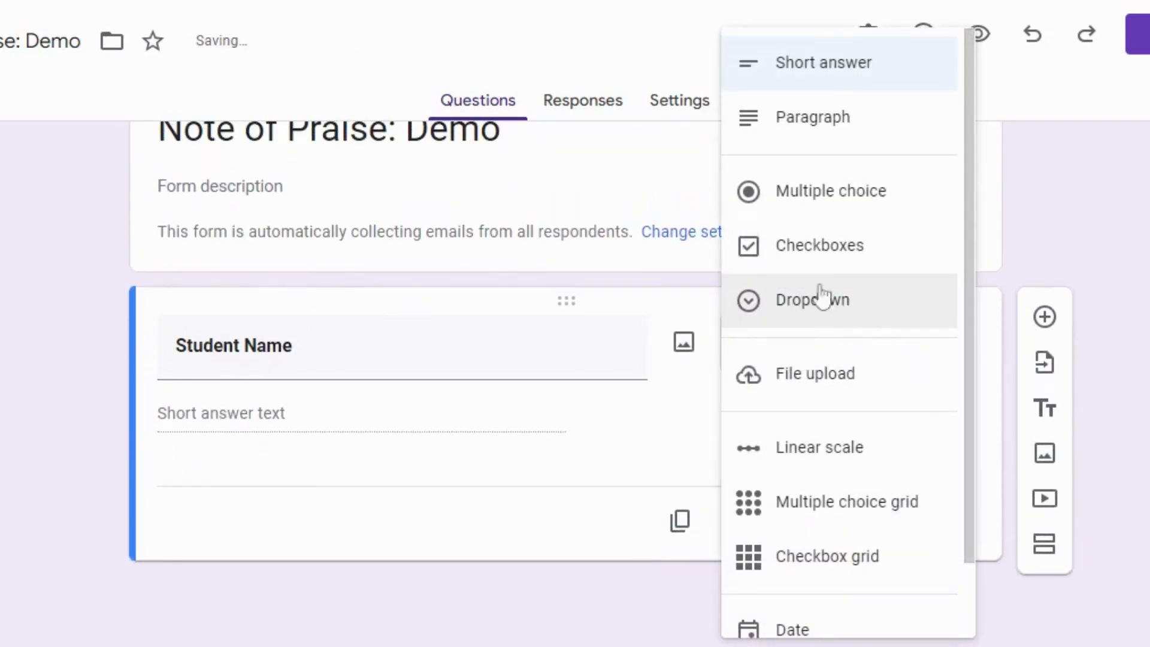
{"action": "left_click", "coordinate": [821, 193]}
{"action": "type", "text": "Martinez, Oscar Bratton, Creed Lapin-Vance, Phyllis Packer, Todd Vickers, Deangleo"}
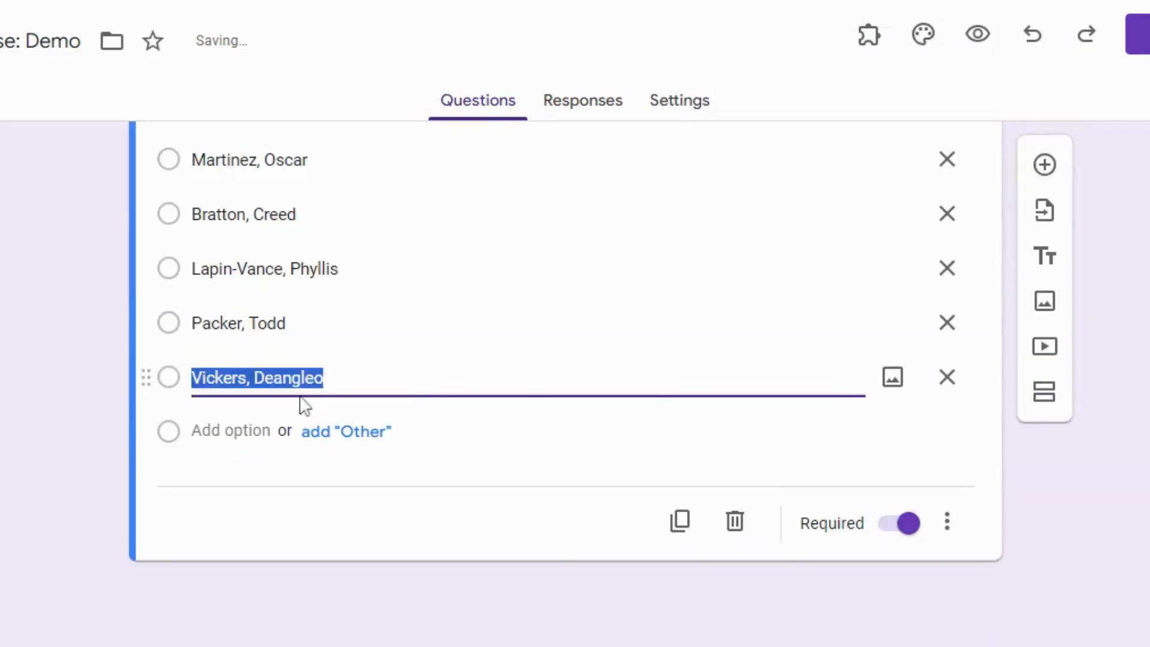
Add a second question below the student list, titled "Teacher Name".
{"action": "left_click", "coordinate": [1045, 164]}
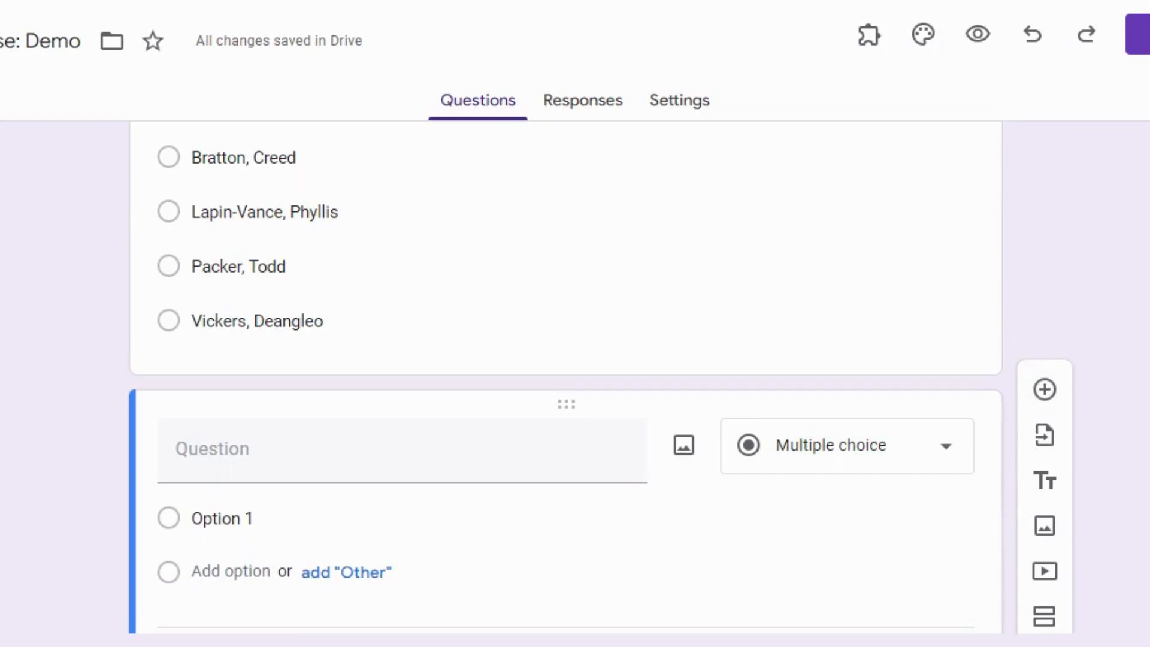
{"action": "left_click", "coordinate": [402, 449]}
{"action": "type", "text": "Teacher Name"}
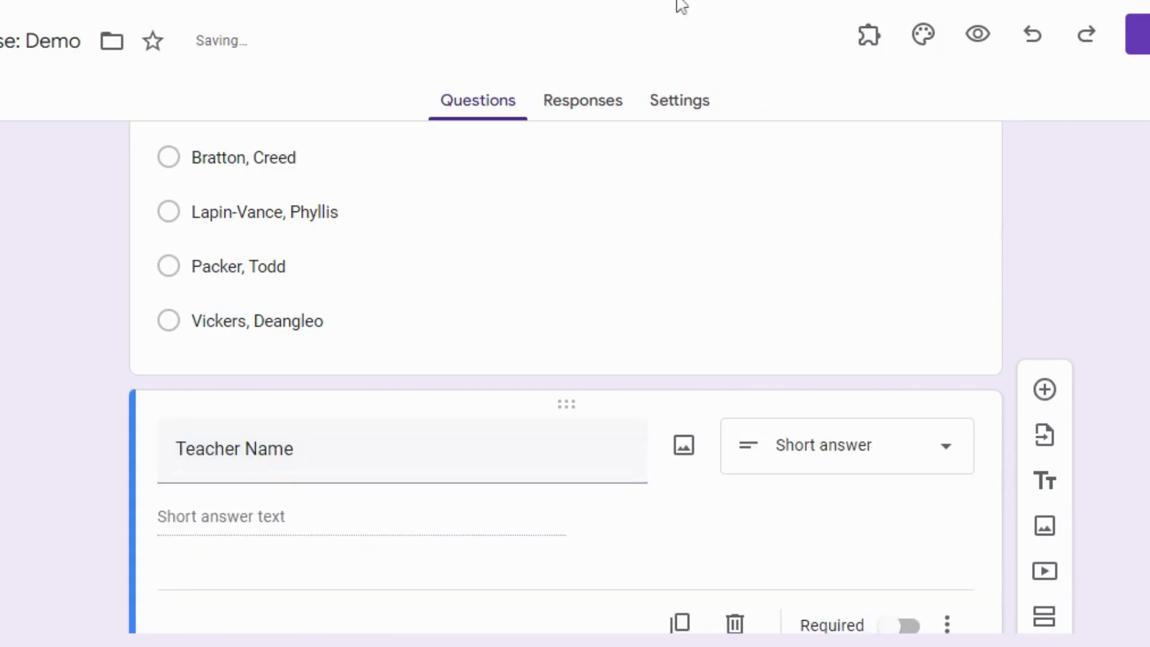
{"action": "scroll", "coordinate": [669, 312], "scroll_direction": "down", "scroll_amount": 1}
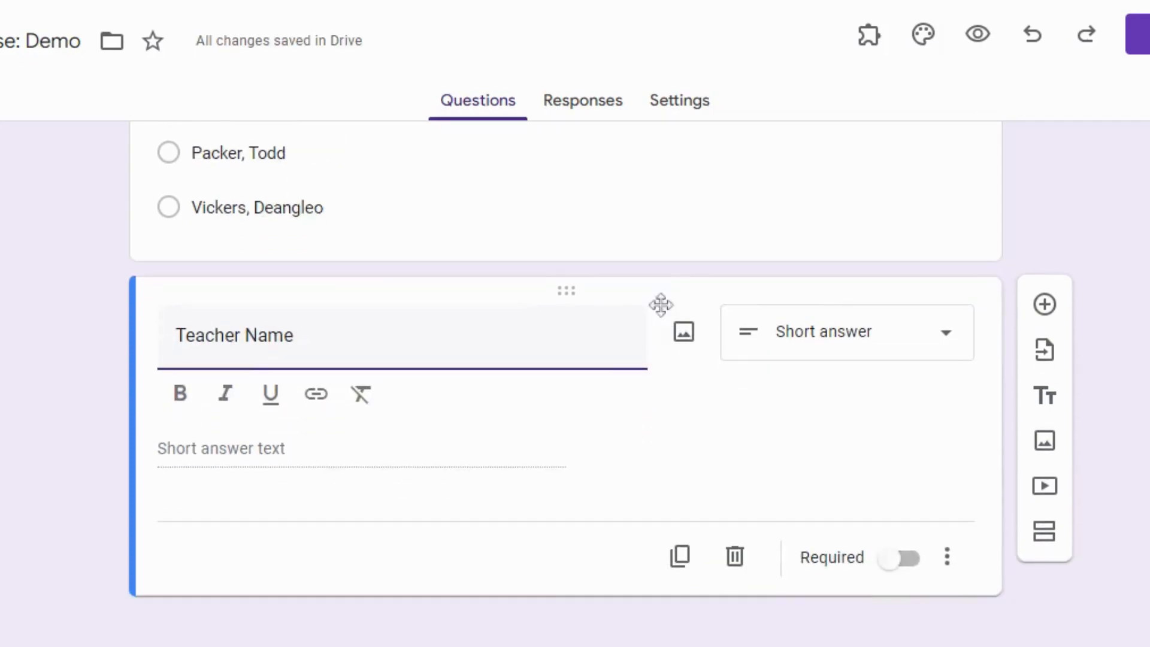
Make the Teacher Name question a required multiple choice question with the pasted teacher names as options.
{"action": "left_click", "coordinate": [785, 341]}
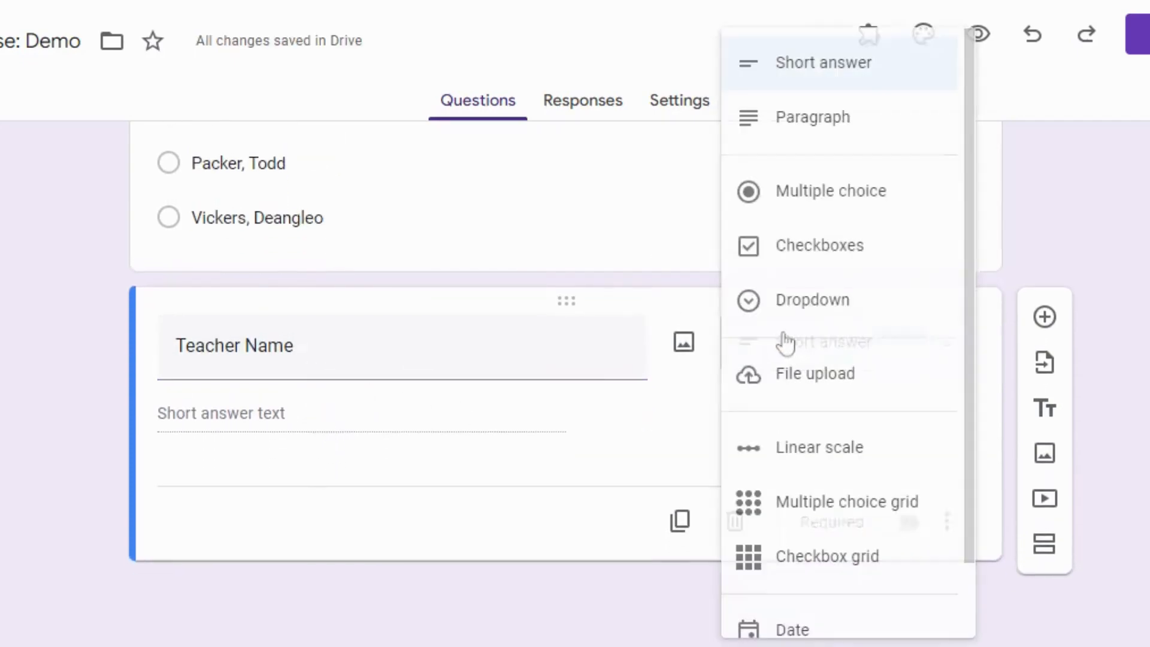
{"action": "left_click", "coordinate": [833, 191]}
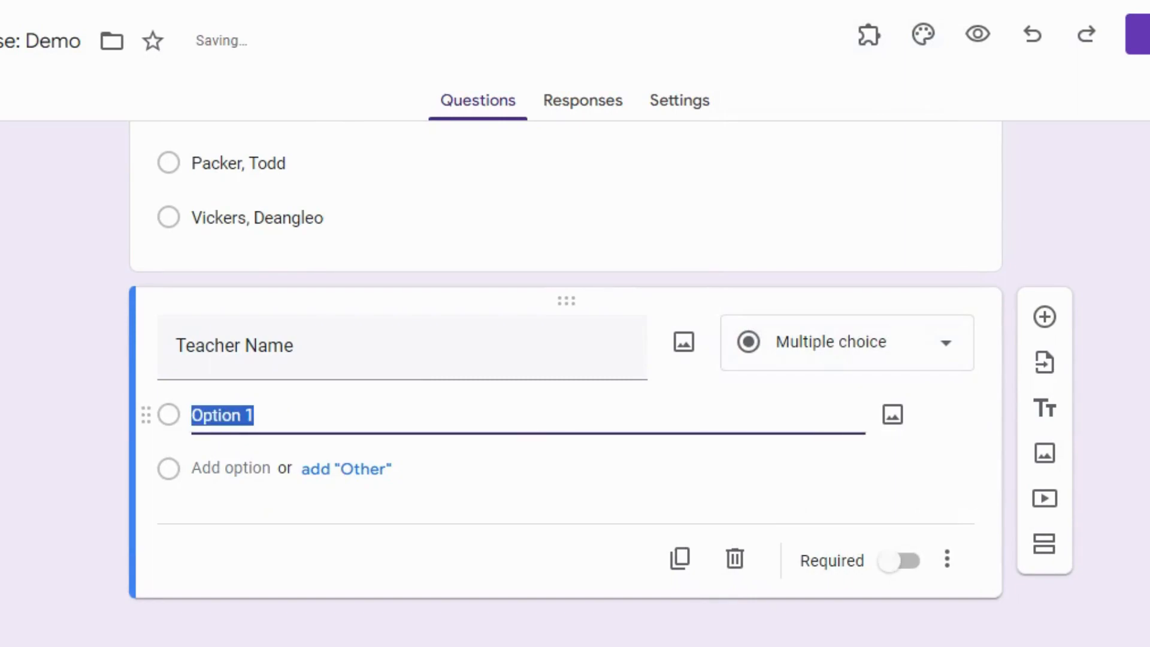
{"action": "type", "text": "Mrs. Mongelli Dr. Wagner Mrs. Adair Mrs. Nguyen"}
{"action": "scroll", "coordinate": [811, 432], "scroll_direction": "down", "scroll_amount": 3}
{"action": "left_click", "coordinate": [898, 525]}
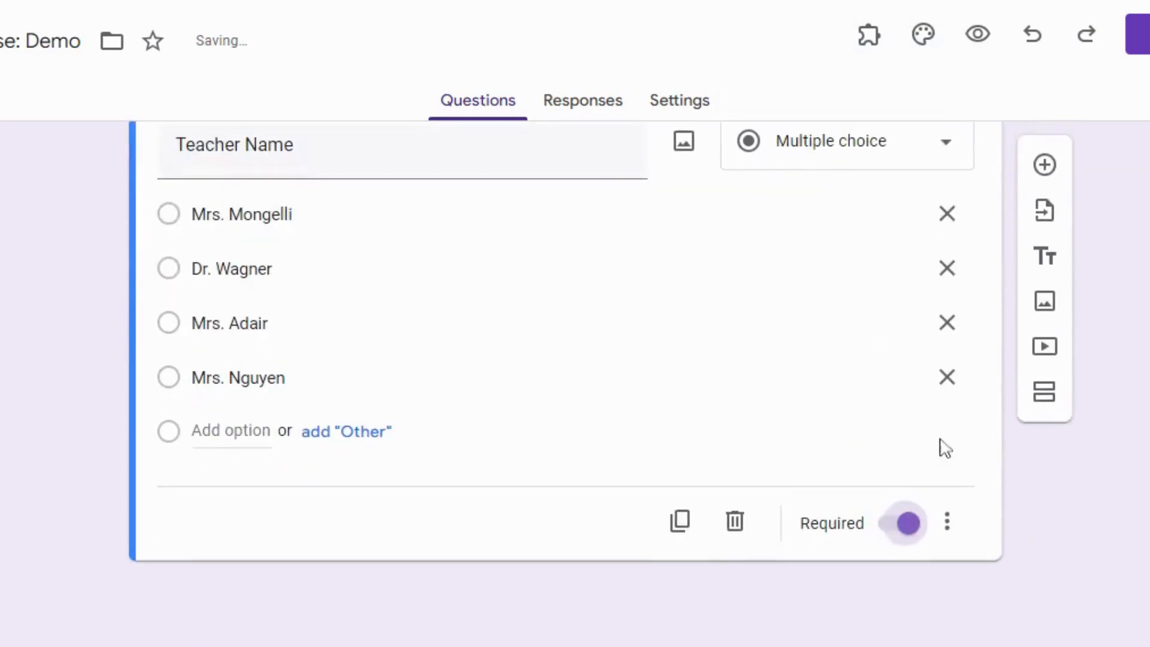
Add a third question titled "Reason for note" and set its type to multiple choice.
{"action": "left_click", "coordinate": [1047, 169]}
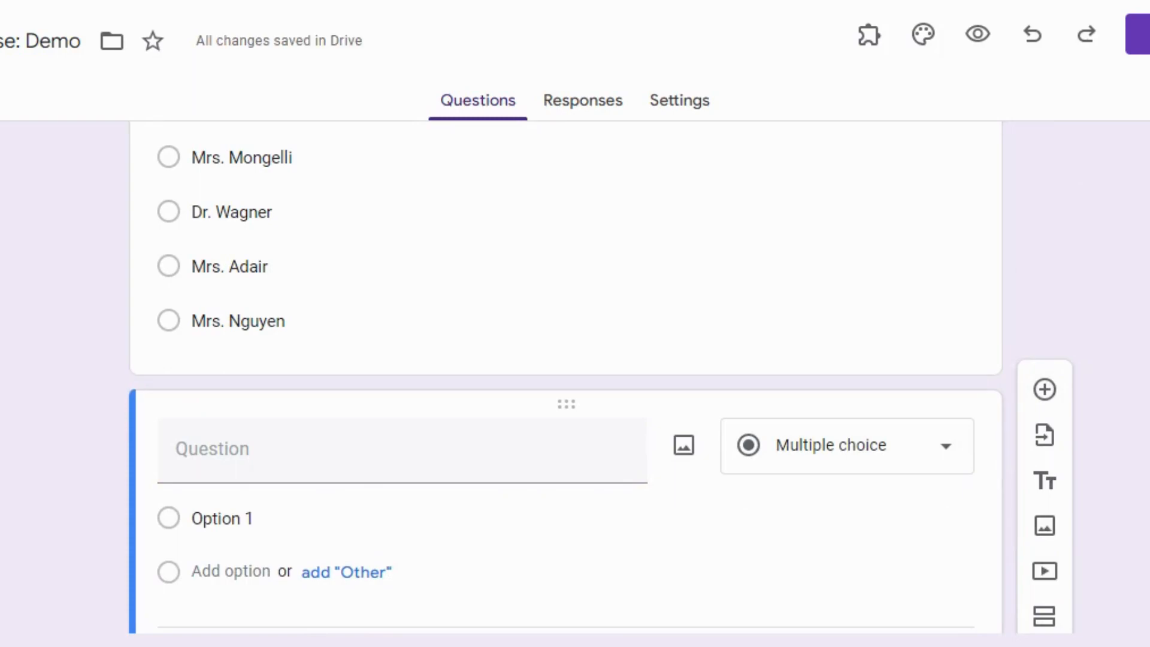
{"action": "type", "text": "Reason for note"}
{"action": "scroll", "coordinate": [487, 264], "scroll_direction": "down", "scroll_amount": 2}
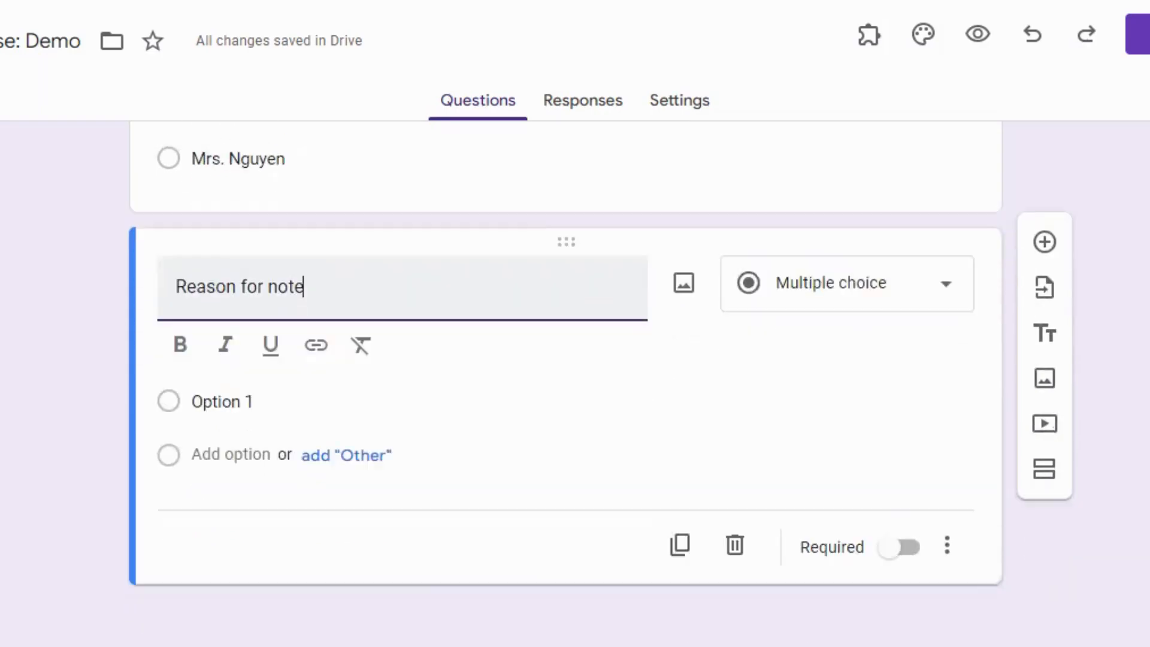
{"action": "left_click", "coordinate": [839, 299]}
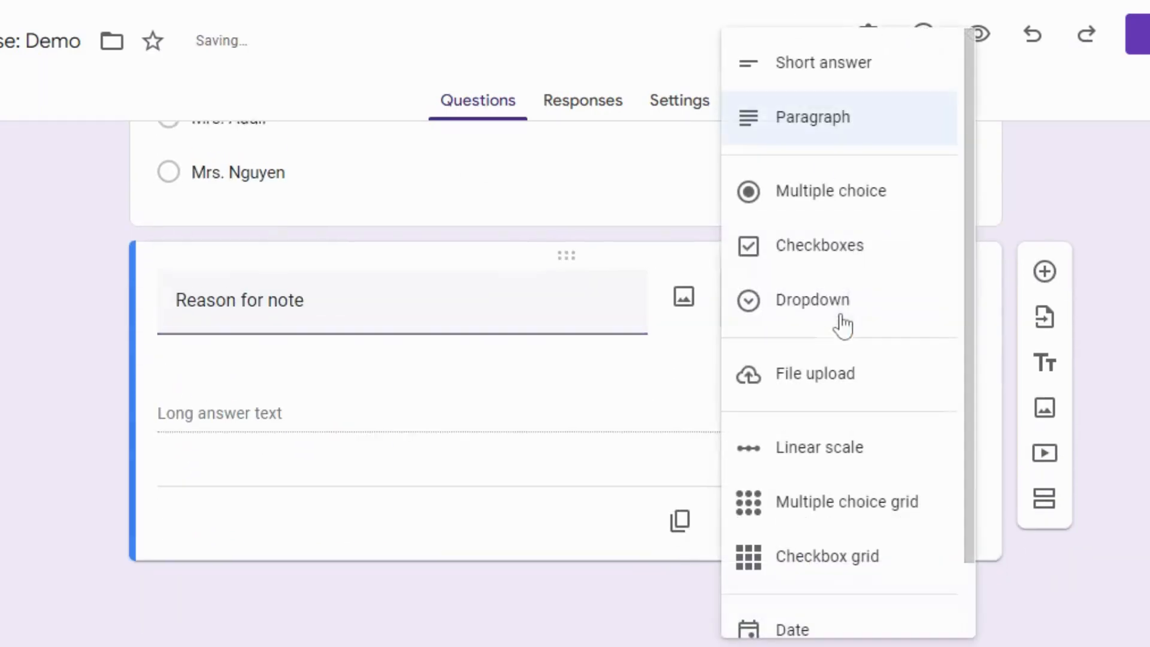
{"action": "left_click", "coordinate": [836, 190]}
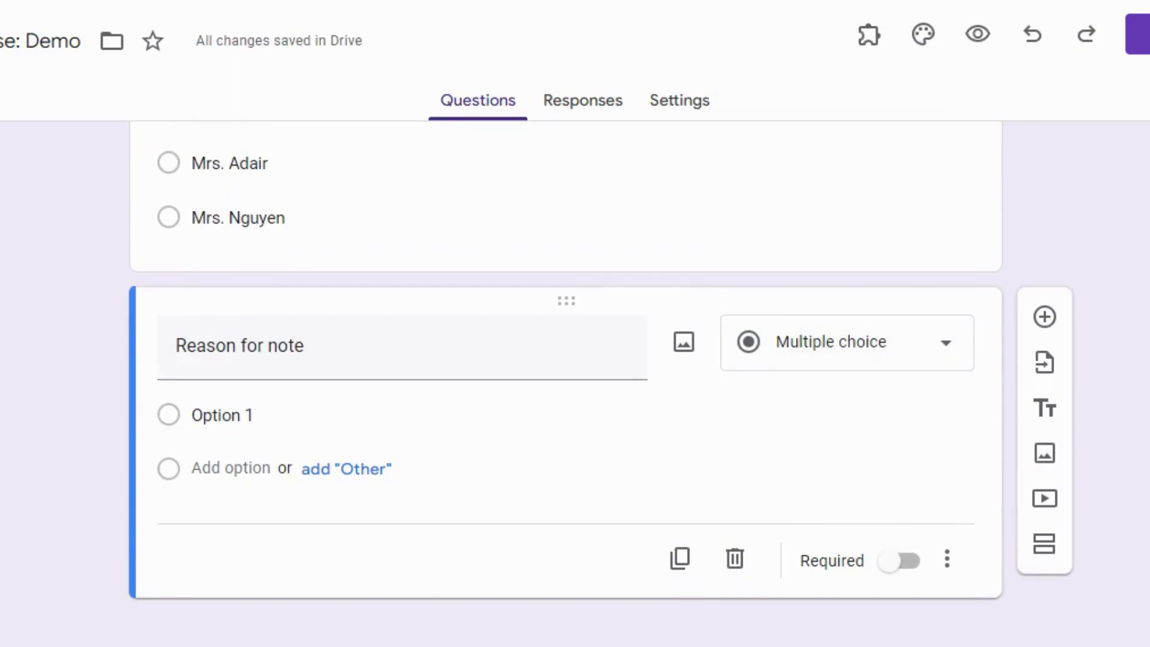
Paste the praise reasons, from "Practicing kindness" to "Showing considerable effort", as options of the Reason for note question and make it required.
{"action": "left_click", "coordinate": [223, 415]}
{"action": "type", "text": "Practicing kindness High achievement Great turn around Showing improvement Showing considerable effort"}
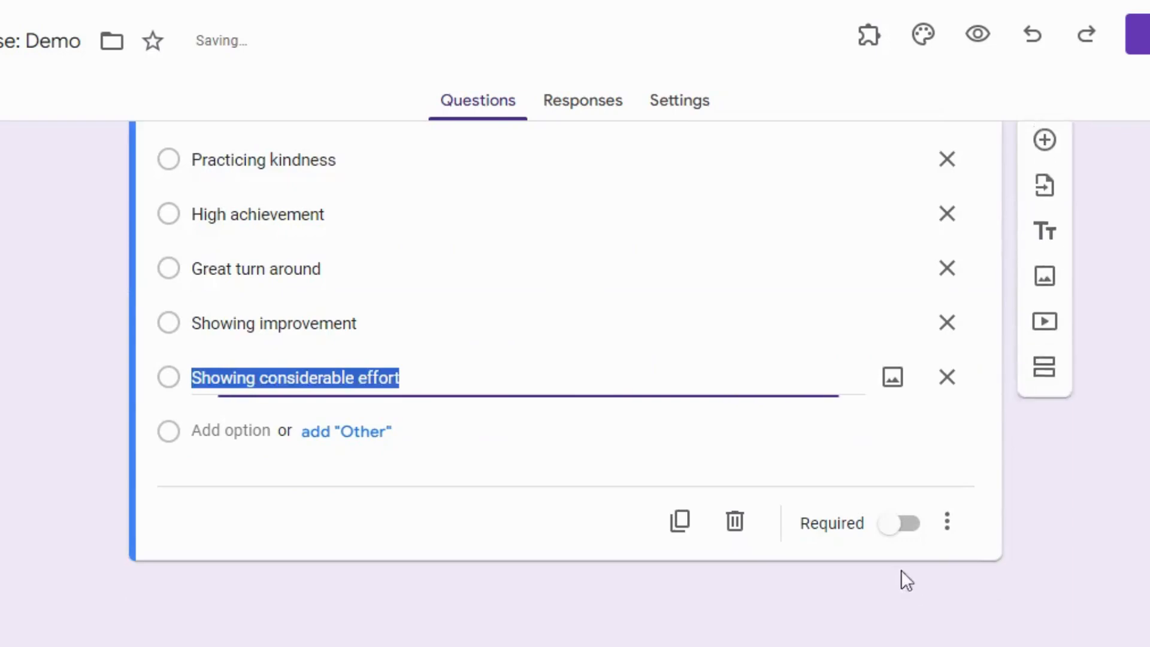
{"action": "left_click", "coordinate": [901, 528]}
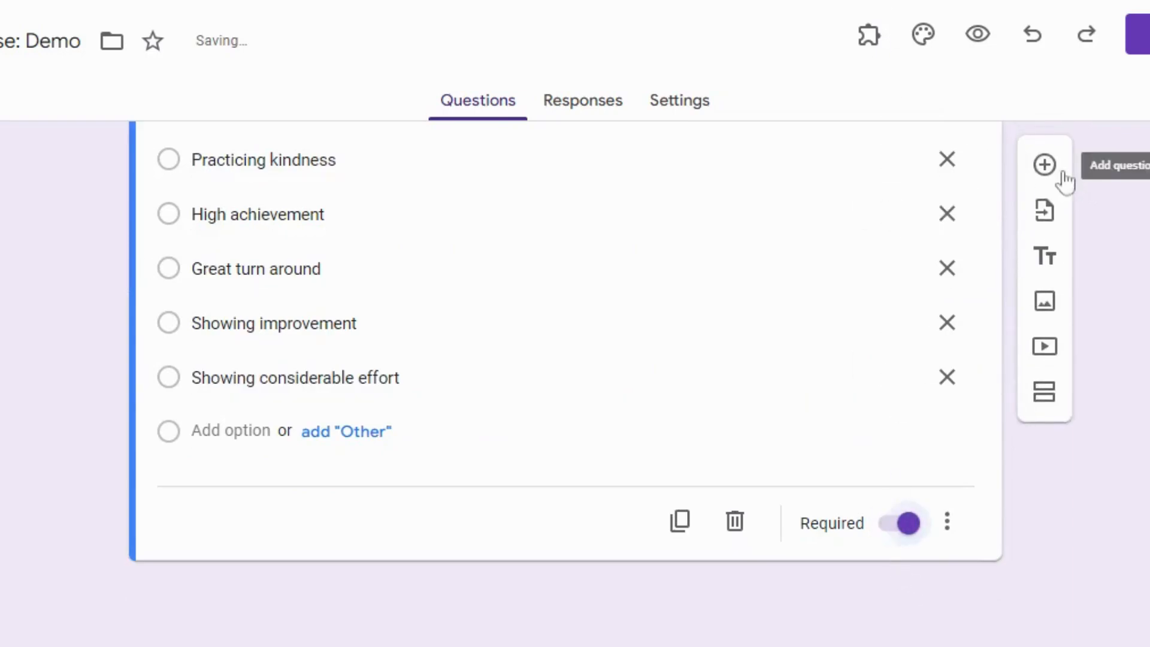
Add a fourth, paragraph-type question titled "Additional comments".
{"action": "left_click", "coordinate": [1049, 169]}
{"action": "left_click", "coordinate": [865, 2]}
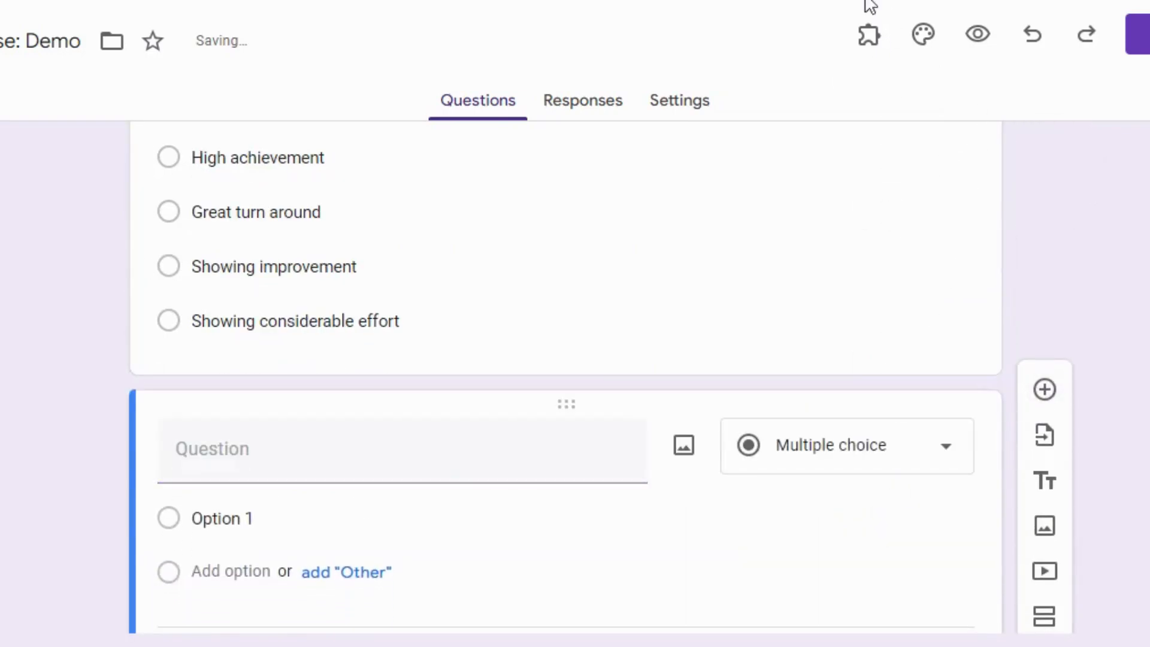
{"action": "left_click", "coordinate": [427, 405]}
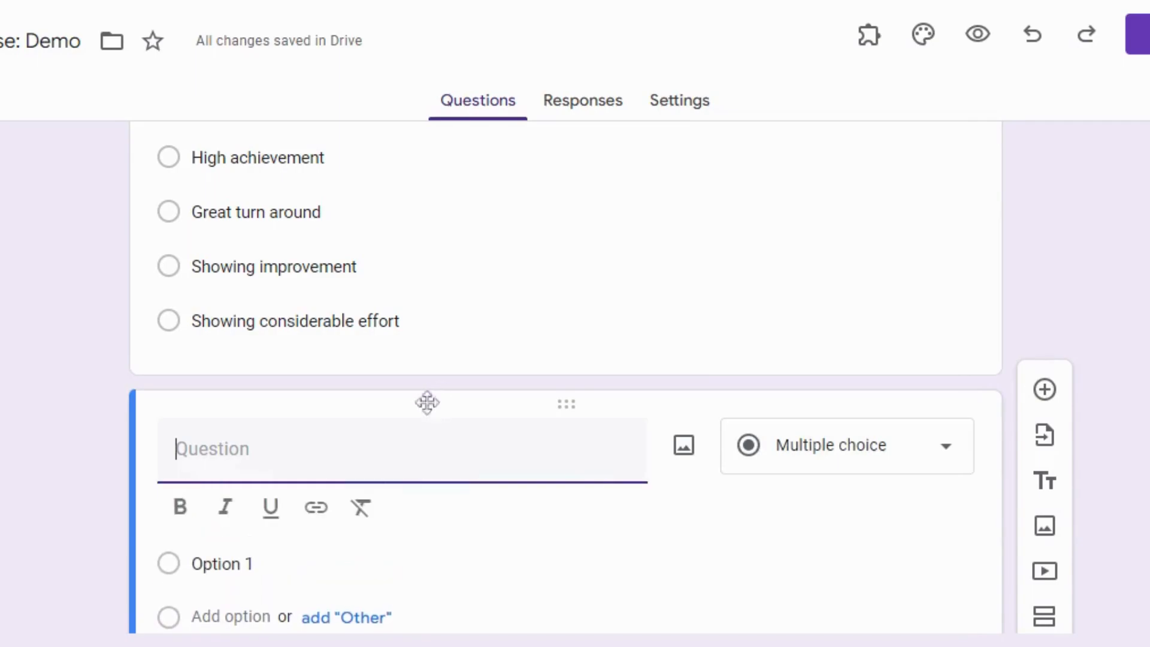
{"action": "type", "text": "Additional comments"}
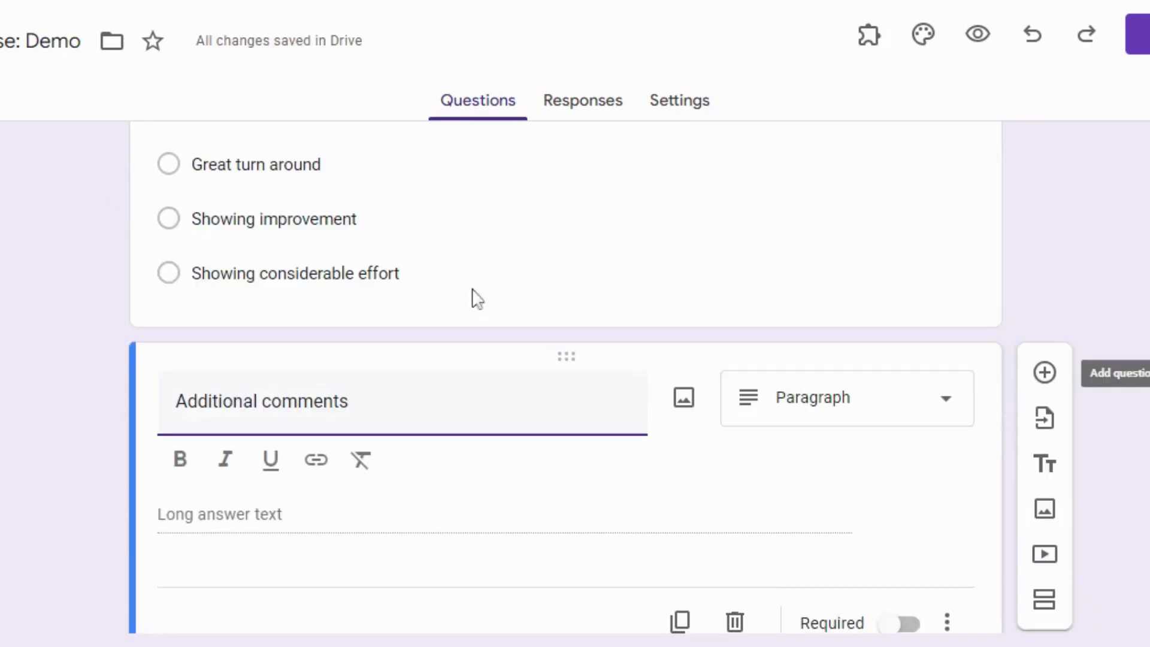
Link the form's responses to a new spreadsheet named "Note of Praise: Demo (Responses)".
{"action": "scroll", "coordinate": [416, 310], "scroll_direction": "up", "scroll_amount": 10}
{"action": "left_click", "coordinate": [593, 108]}
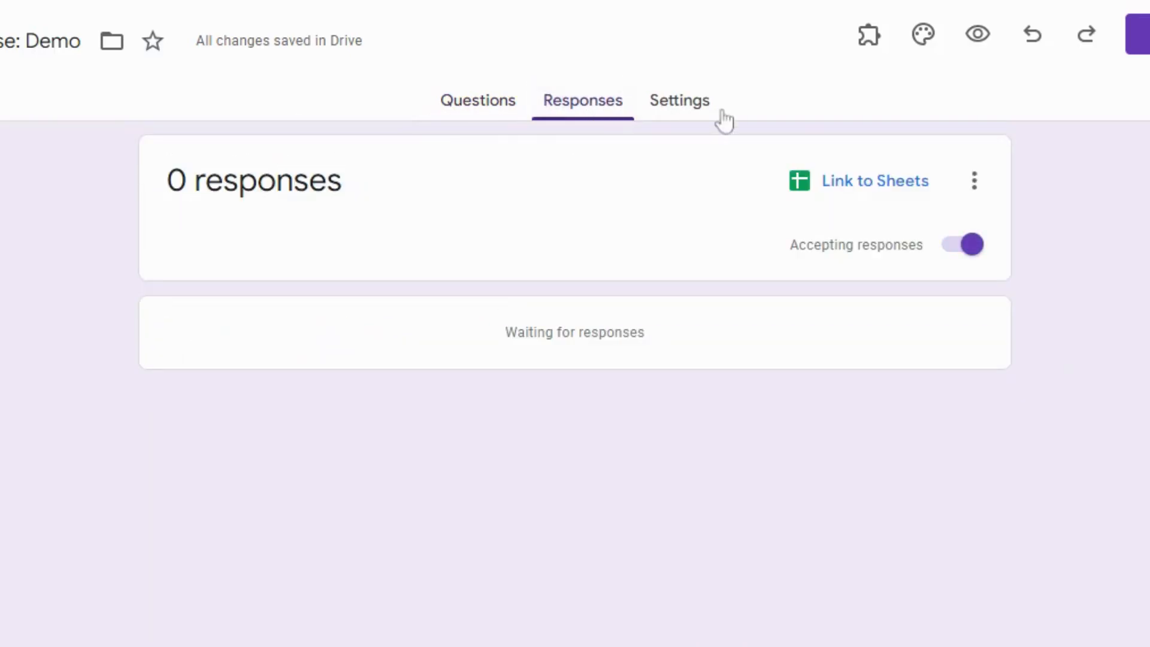
{"action": "left_click", "coordinate": [848, 192]}
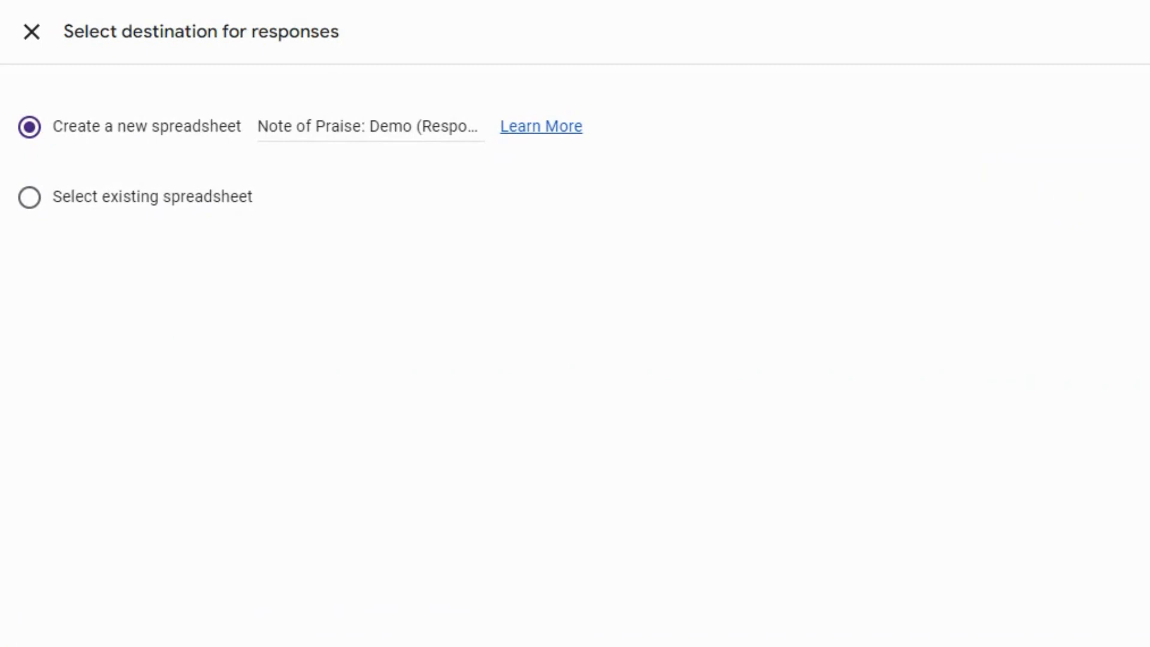
{"action": "left_click", "coordinate": [1144, 32]}
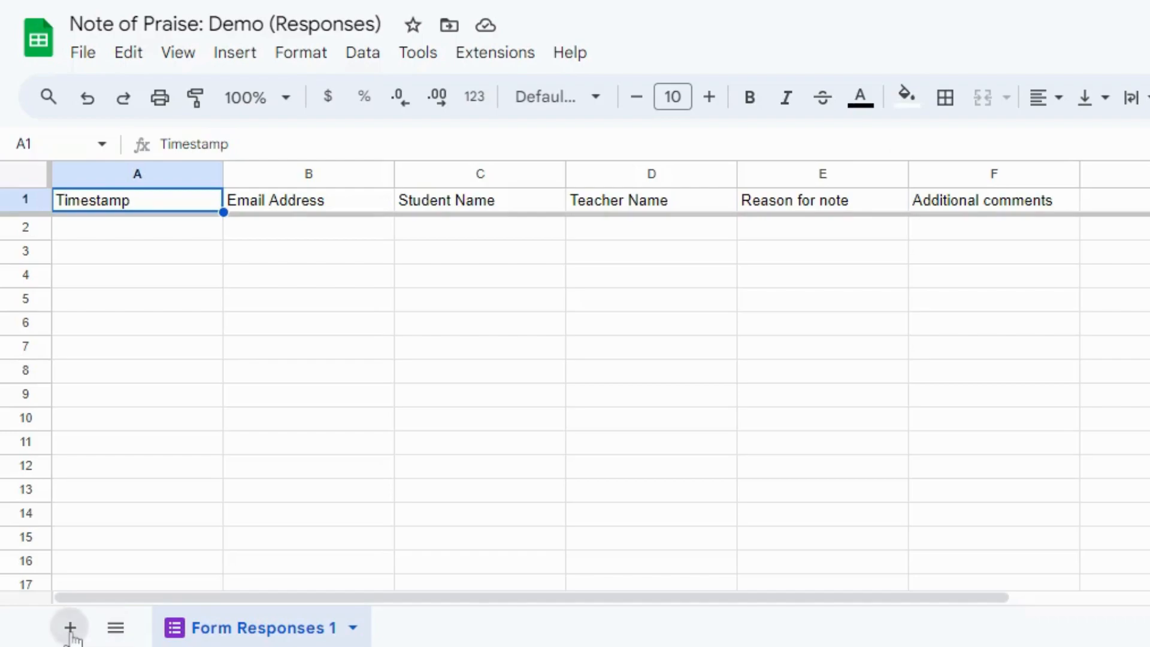
Add a new sheet to the responses spreadsheet and rename it "Email Lists".
{"action": "left_click", "coordinate": [33, 628]}
{"action": "left_click", "coordinate": [454, 628]}
{"action": "left_click", "coordinate": [459, 342]}
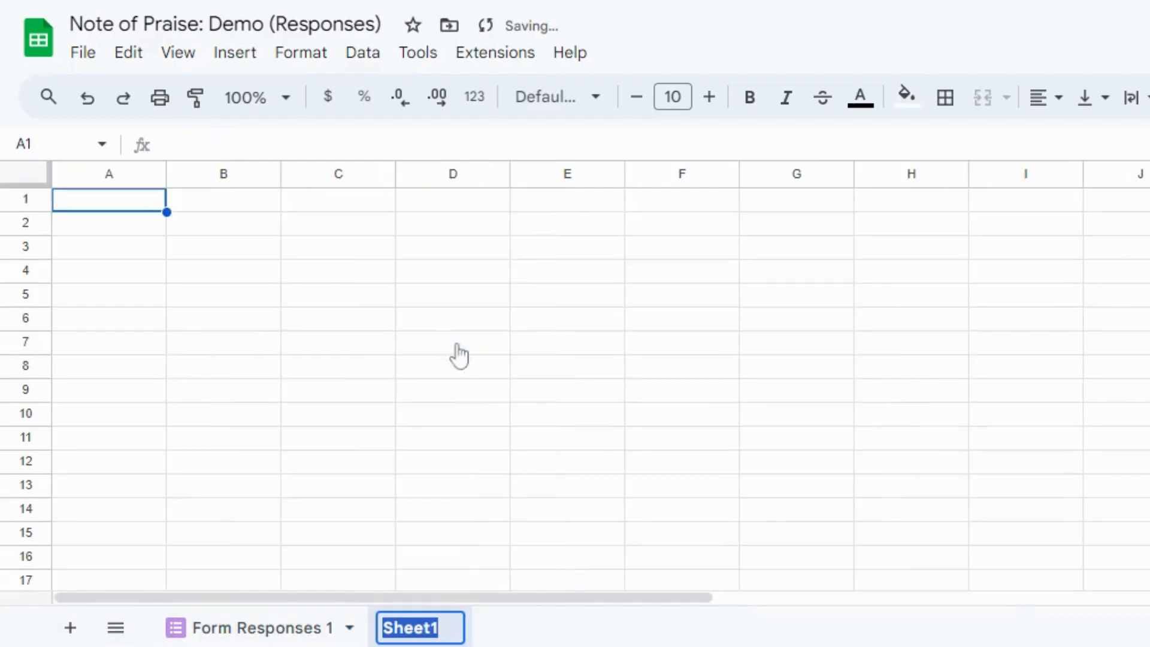
{"action": "type", "text": "Email L"}
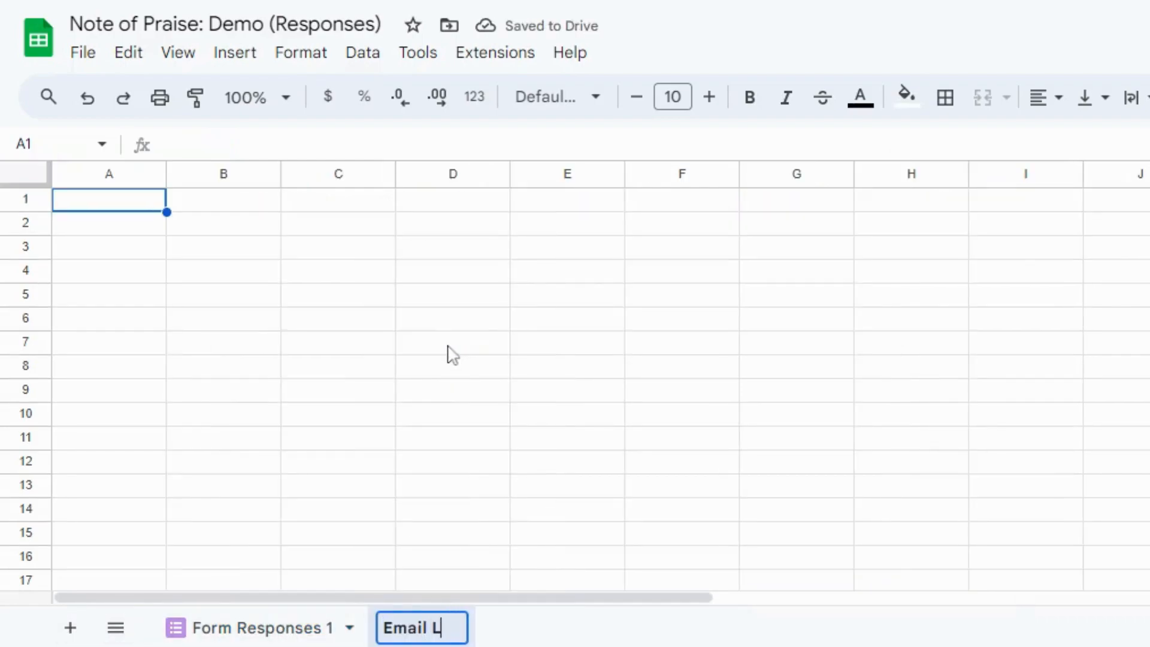
{"action": "type", "text": "ists"}
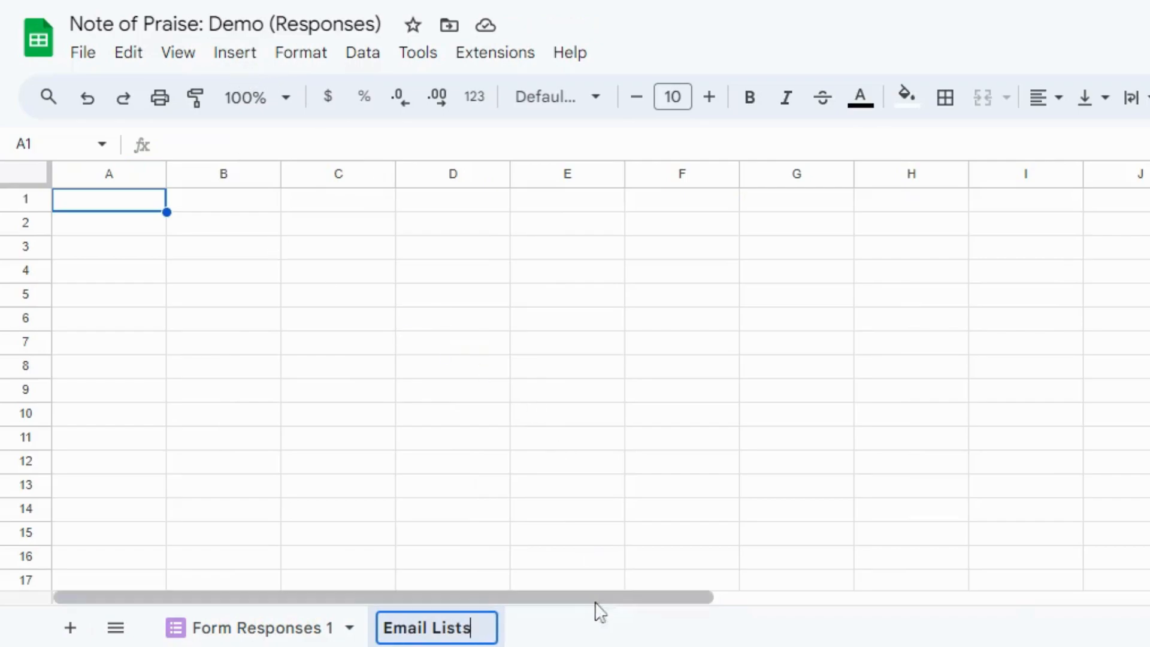
{"action": "left_click", "coordinate": [620, 641]}
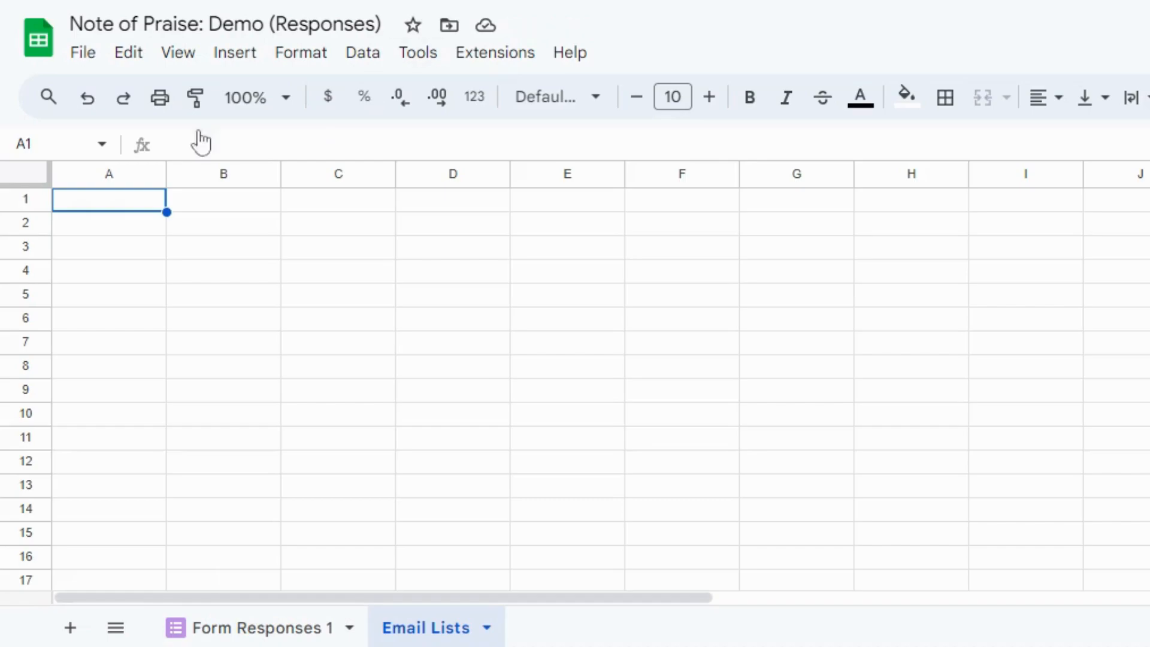
Paste the headers Student Name, Student Email and Parent/Guardian Email into A1:C1 and widen columns A to C equally.
{"action": "type", "text": "Student Name"}
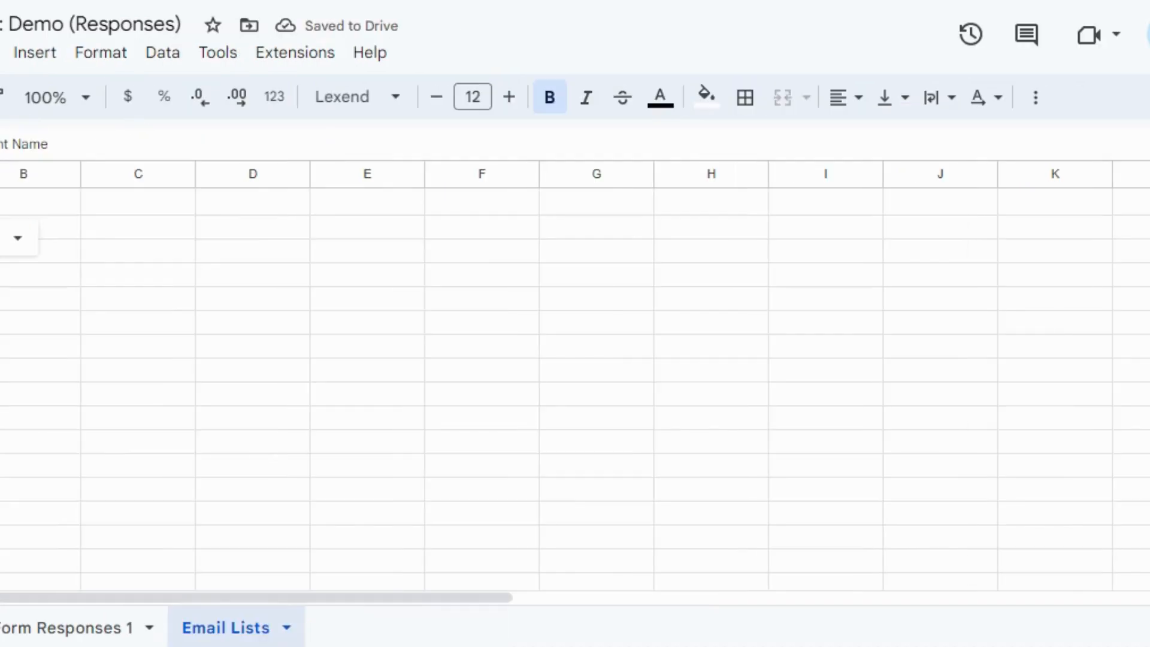
{"action": "left_click", "coordinate": [31, 200]}
{"action": "type", "text": "Student Email"}
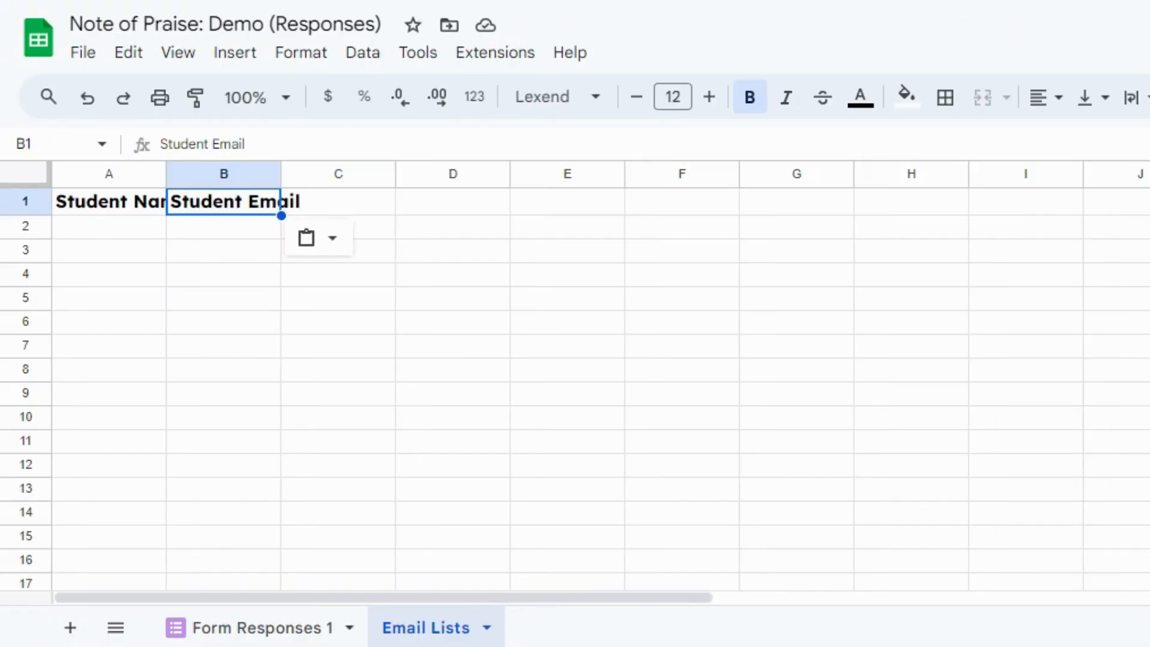
{"action": "left_click", "coordinate": [357, 206]}
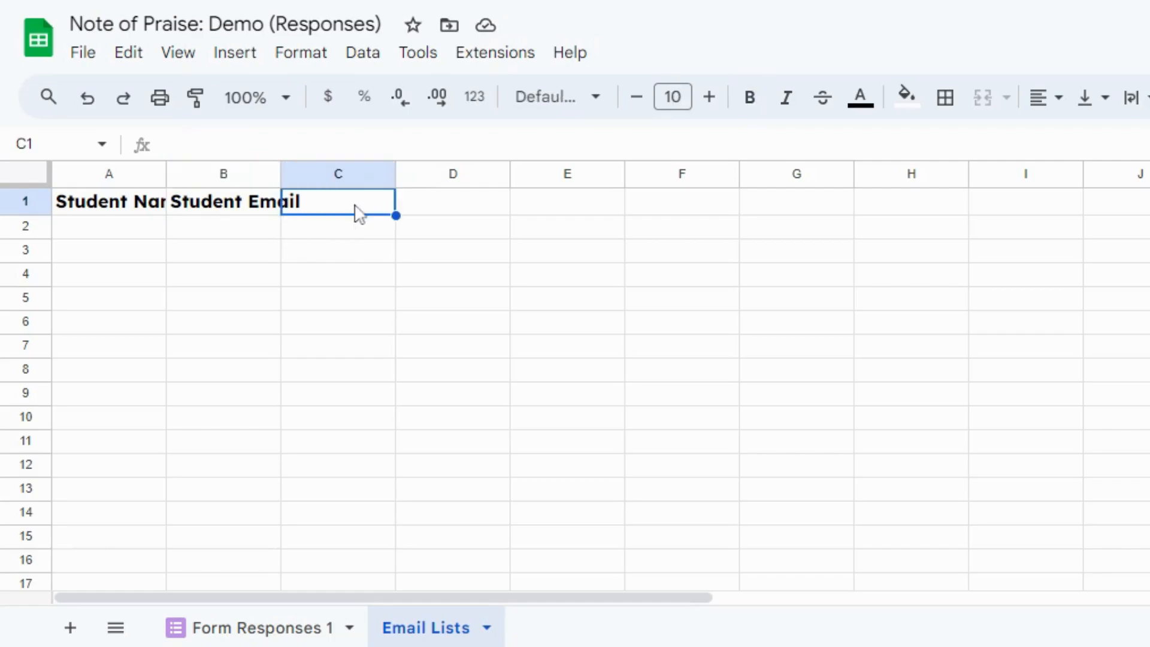
{"action": "type", "text": "Parent/Guardian Email"}
{"action": "left_click", "coordinate": [267, 320]}
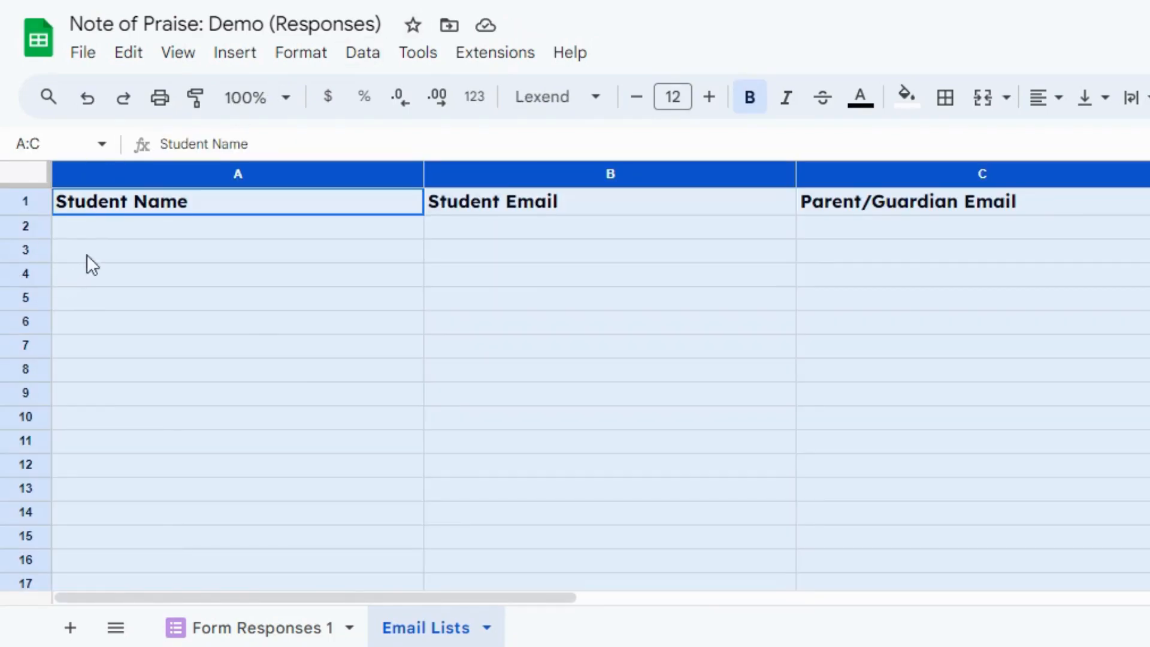
Paste the student names with their student and parent email addresses into A2:C26 of the Email Lists sheet.
{"action": "left_click", "coordinate": [94, 230]}
{"action": "key", "text": "ctrl+v"}
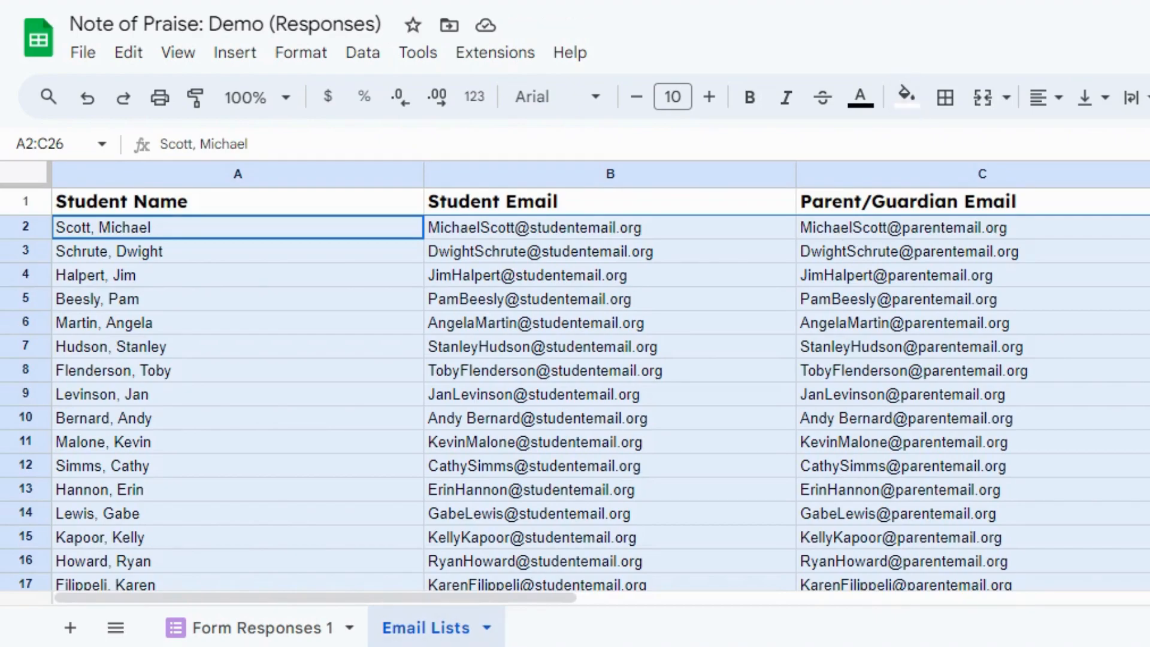
Add another sheet to the responses spreadsheet and rename it "Teacher Lists".
{"action": "left_click", "coordinate": [71, 629]}
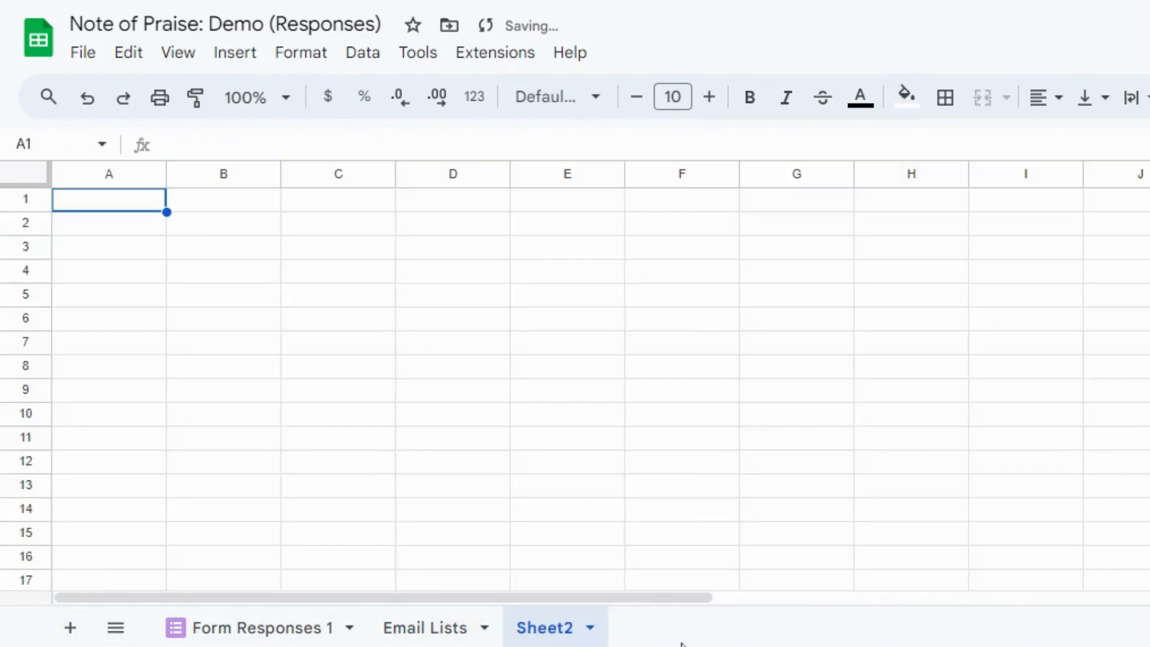
{"action": "left_click", "coordinate": [591, 628]}
{"action": "left_click", "coordinate": [586, 342]}
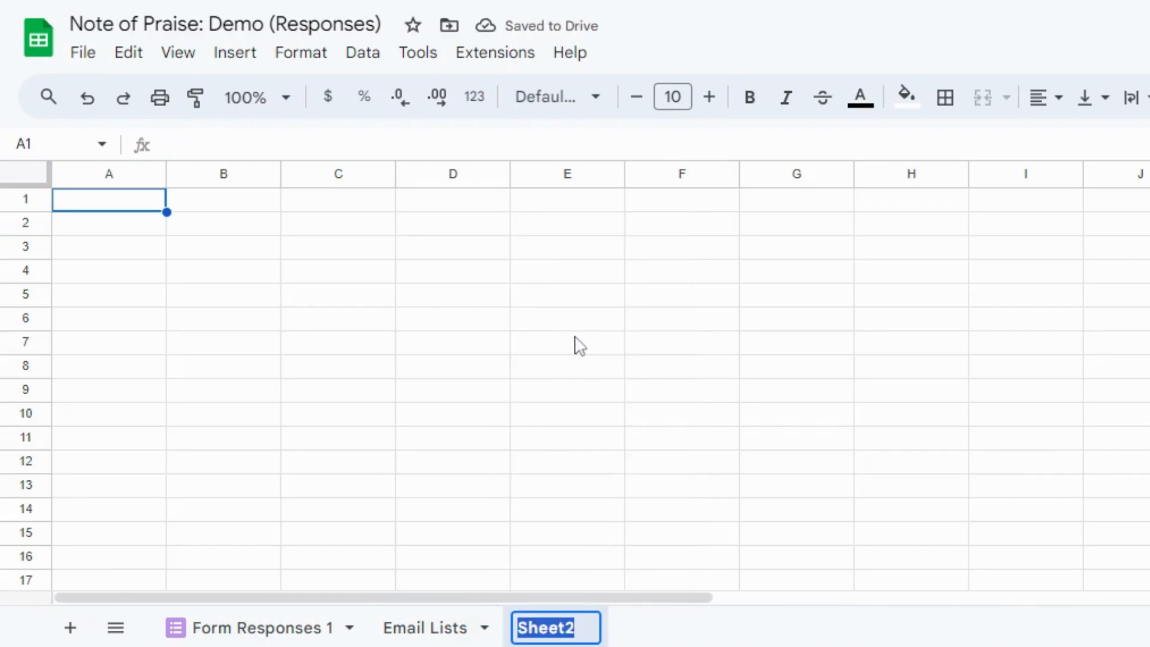
{"action": "type", "text": "Teacher Lists"}
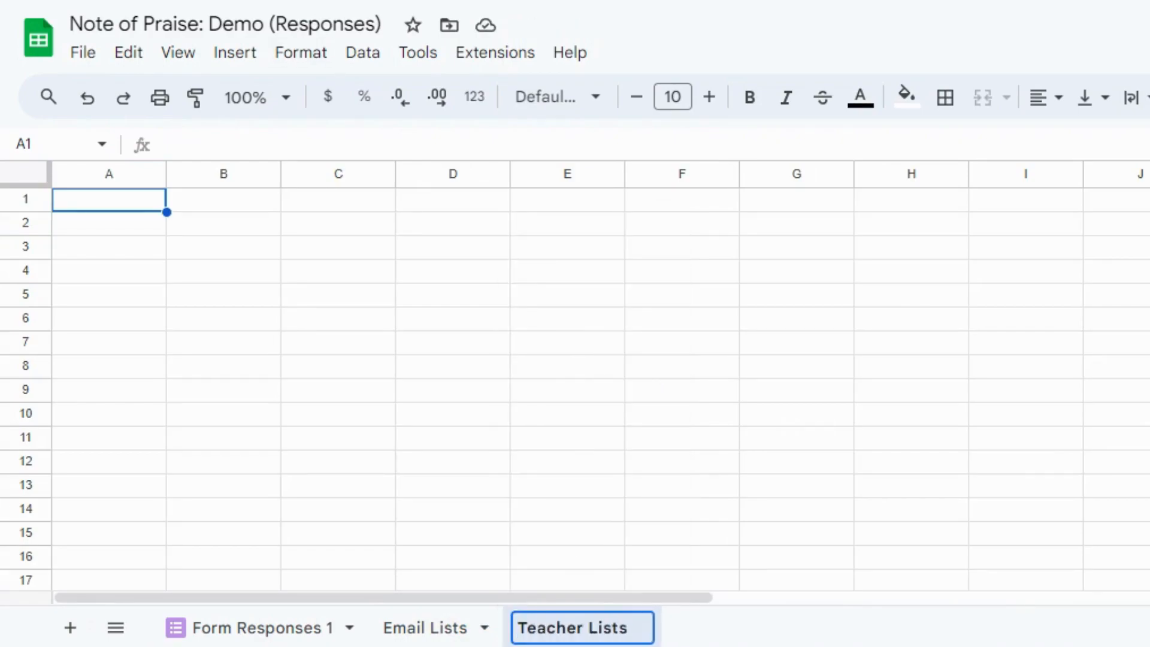
{"action": "key", "text": "Return"}
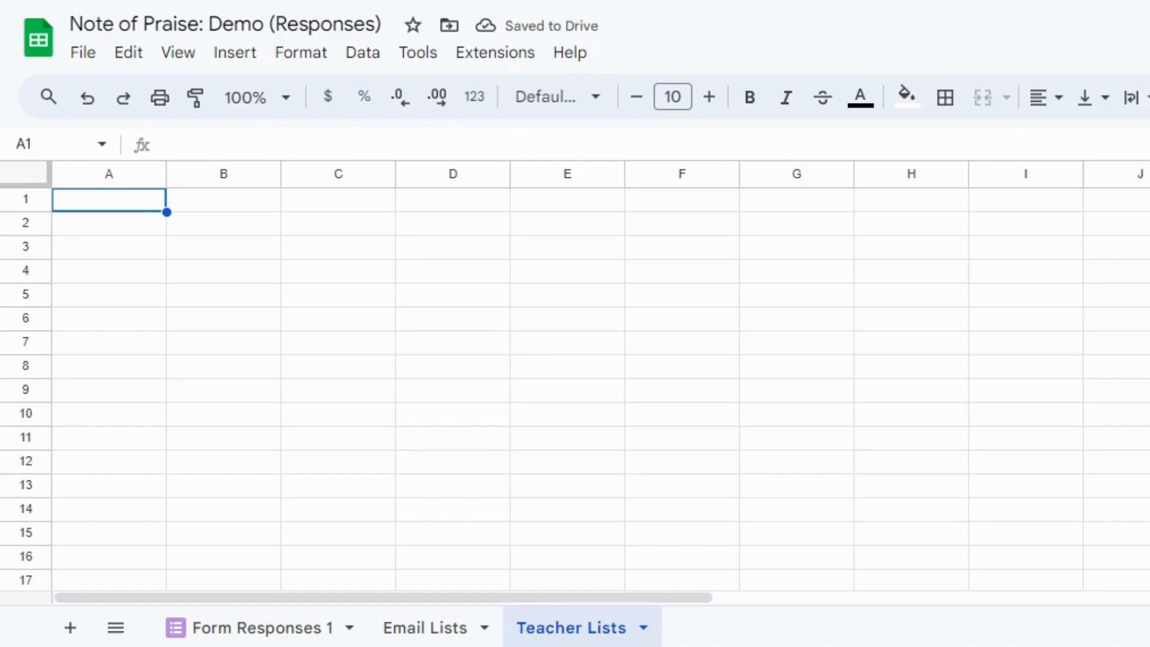
Paste the headers Teacher Name and Teacher Email into A1:B1 and the teachers' names and email addresses into A2:B5.
{"action": "type", "text": "Teacher Name\tTeacher Email"}
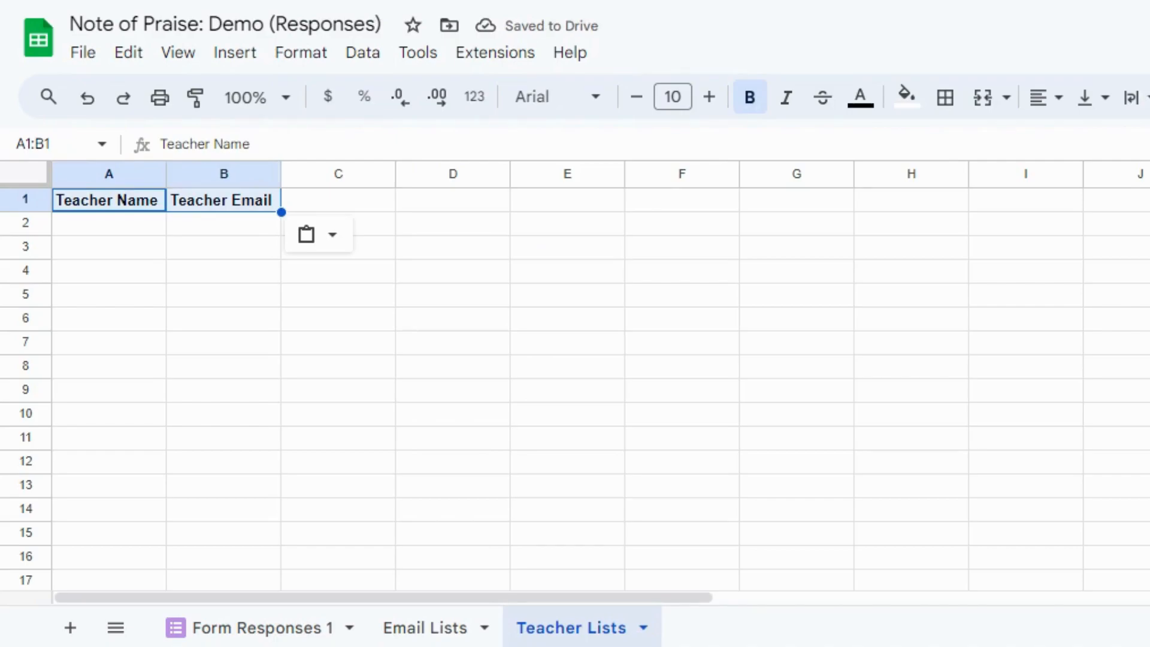
{"action": "left_click", "coordinate": [89, 227]}
{"action": "key", "text": "ctrl+v"}
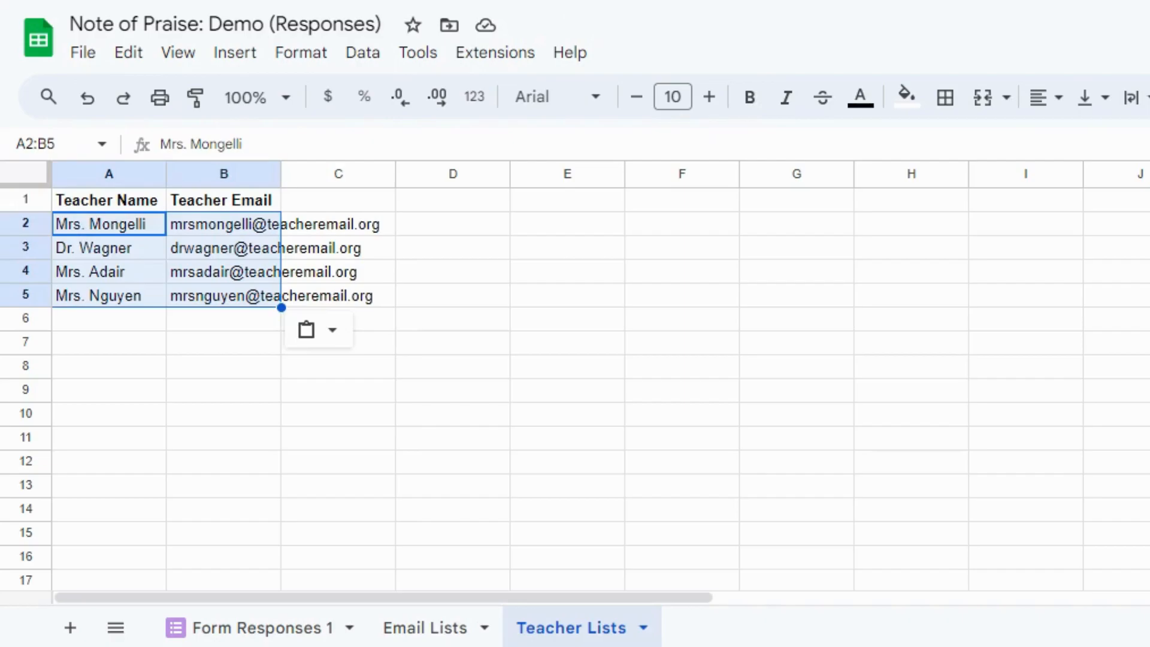
On Form Responses 1, paste the headers Student Email, Parent/Guardian Email, Teacher Email, Student Last Name and Student First Name into G1:K1.
{"action": "left_click", "coordinate": [270, 630]}
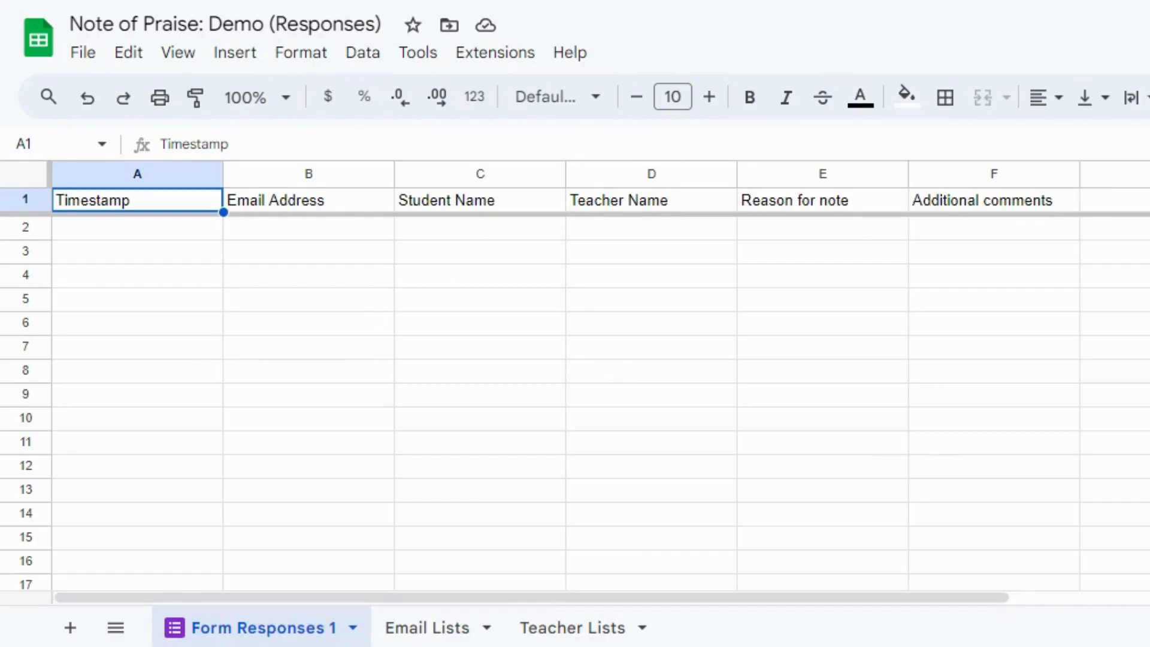
{"action": "left_click", "coordinate": [1099, 201]}
{"action": "type", "text": "Student Email"}
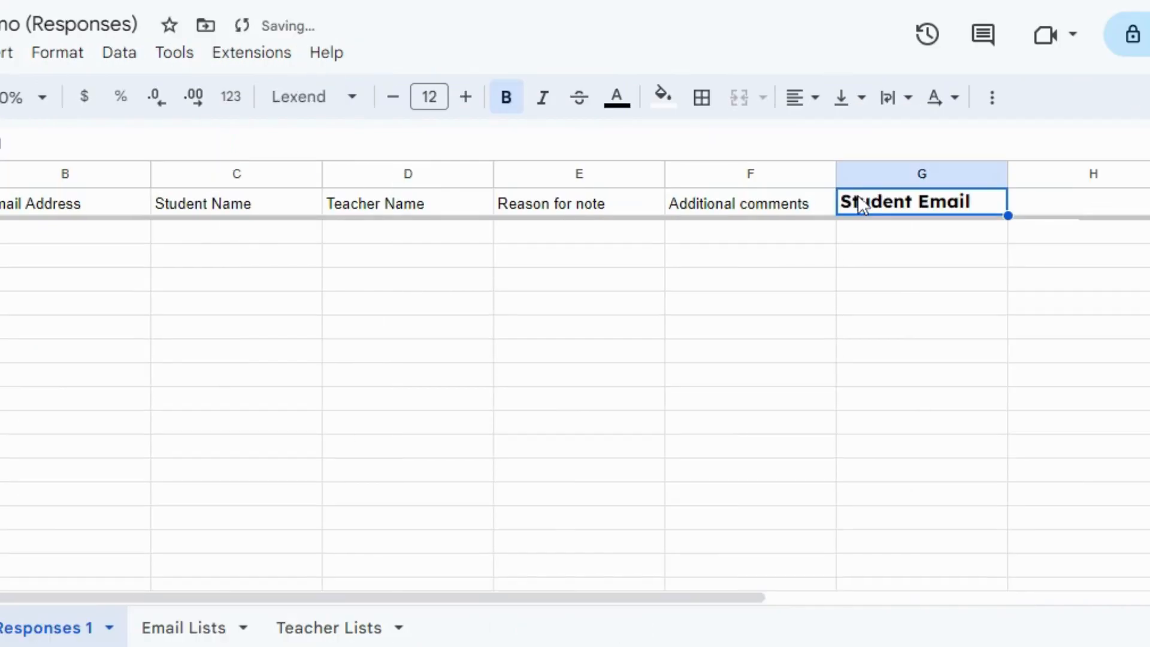
{"action": "left_click", "coordinate": [1149, 207]}
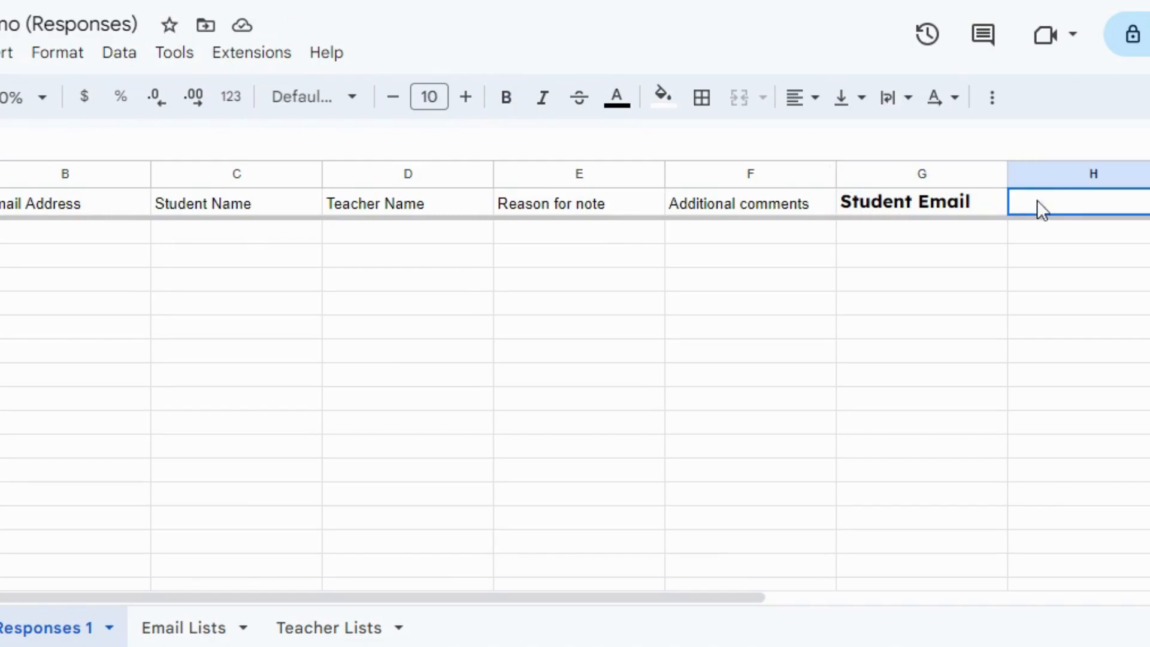
{"action": "type", "text": "Parent/Guardian Email"}
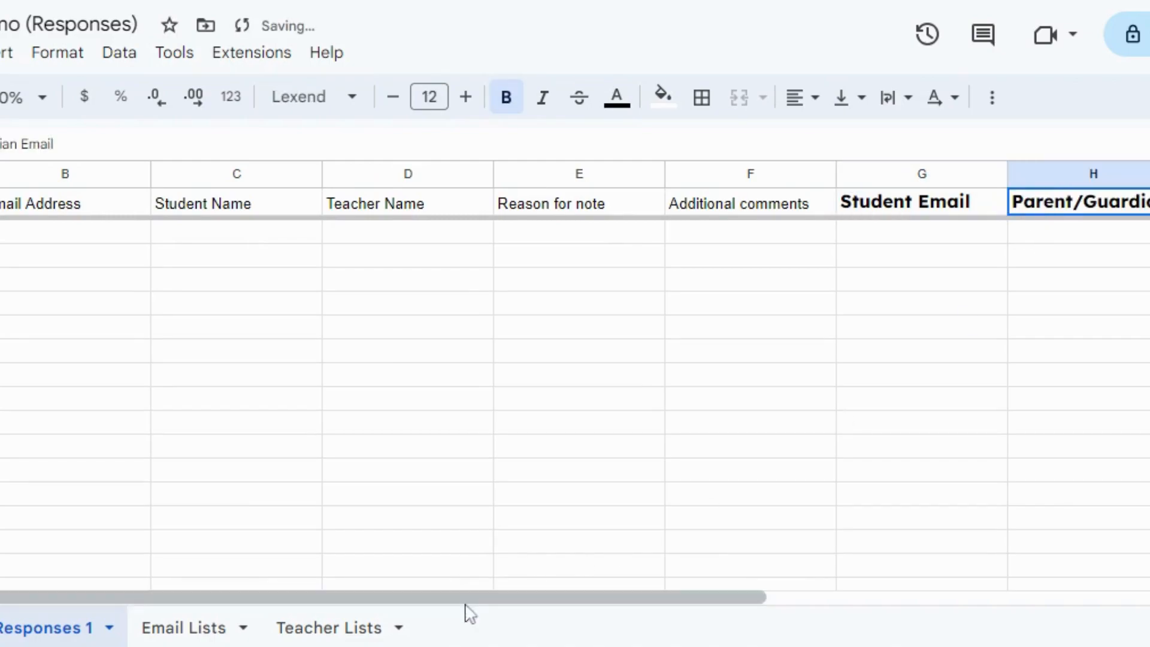
{"action": "left_click_drag", "start_coordinate": [588, 612], "coordinate": [797, 614]}
{"action": "left_click", "coordinate": [592, 207]}
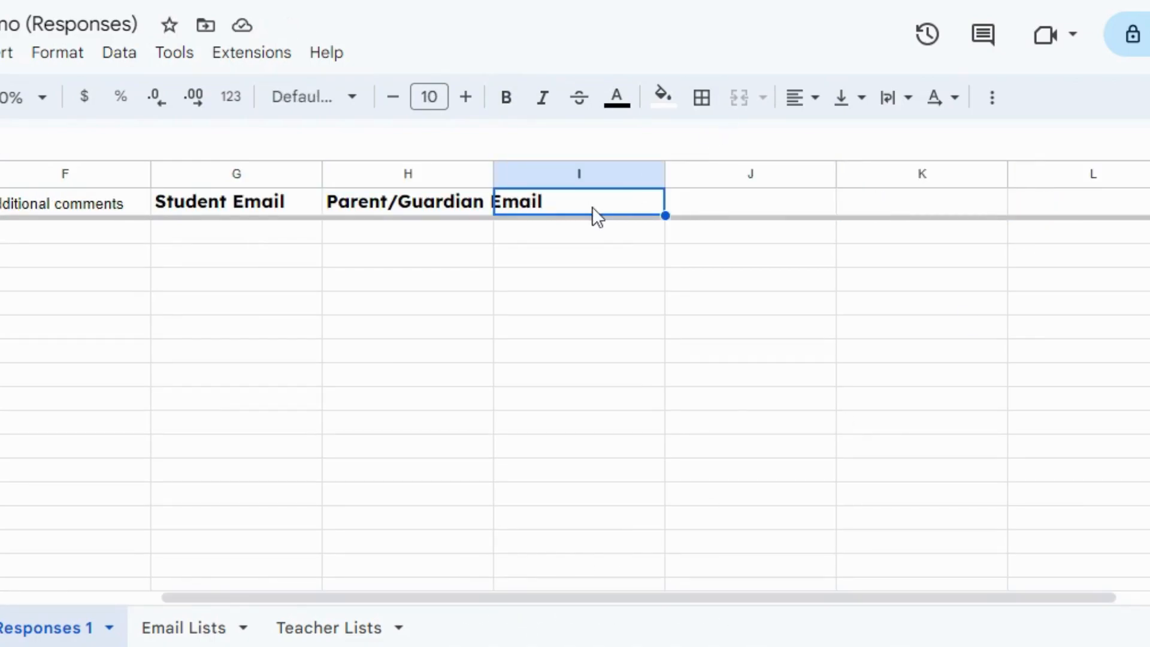
{"action": "type", "text": "Teacher Email"}
{"action": "left_click", "coordinate": [726, 206]}
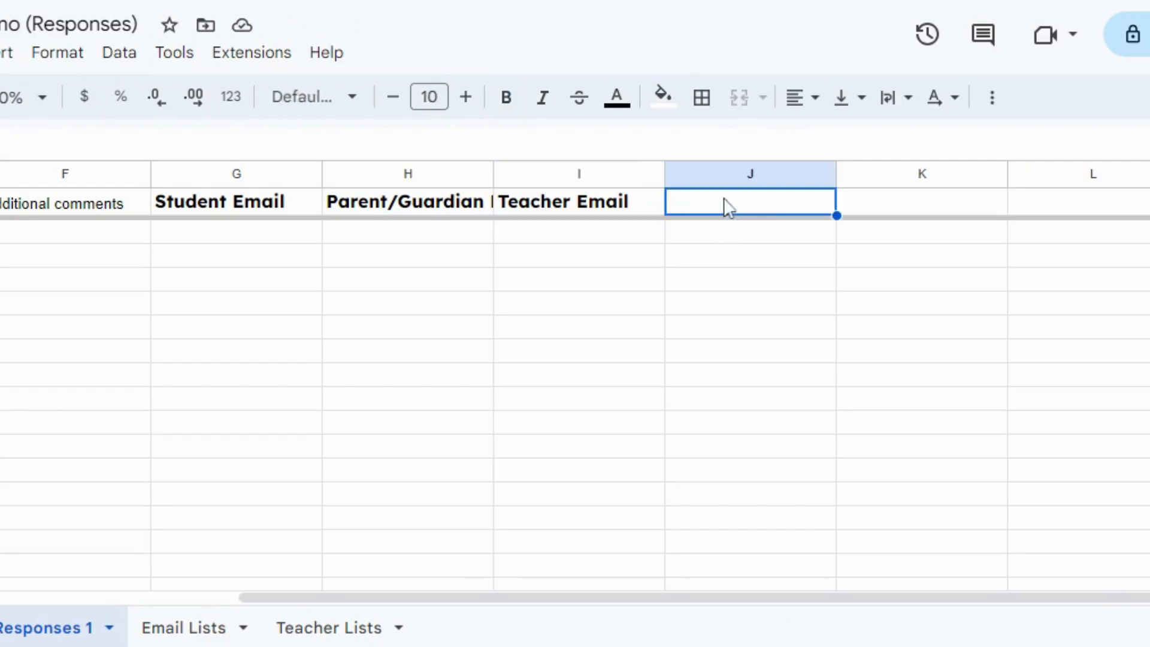
{"action": "type", "text": "Student Last Name"}
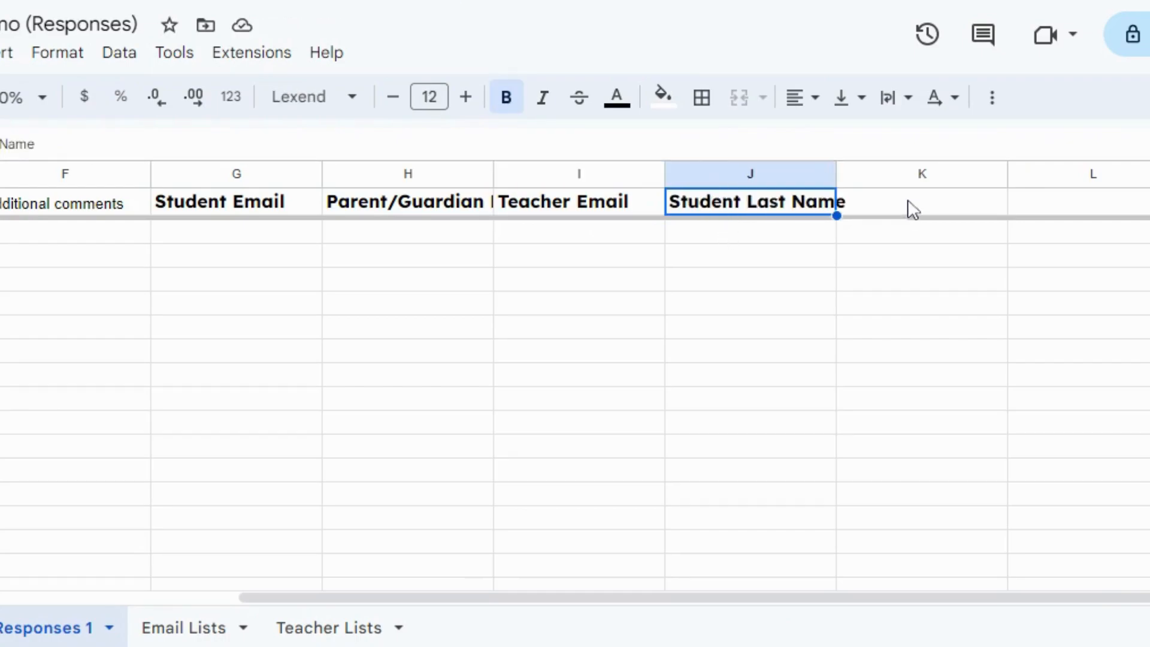
{"action": "left_click", "coordinate": [912, 205]}
{"action": "type", "text": "Student First Name"}
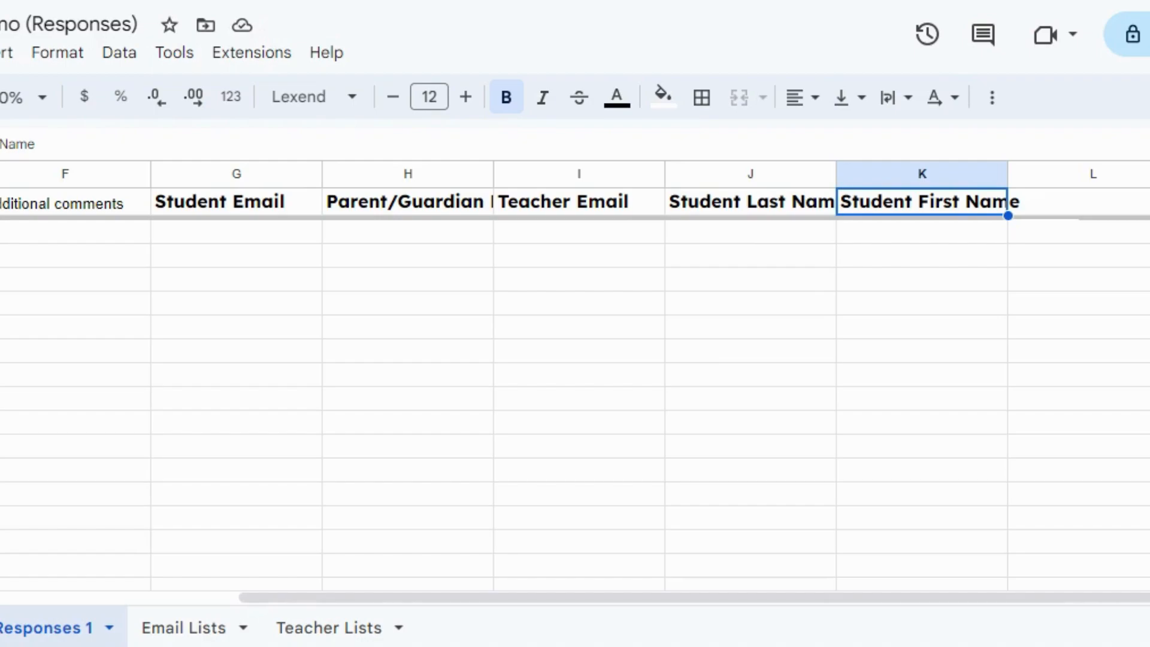
Enter the student email lookup formula =VLOOKUP(C:C,'Email Lists'!A:C,2,0) in G2.
{"action": "left_click", "coordinate": [228, 239]}
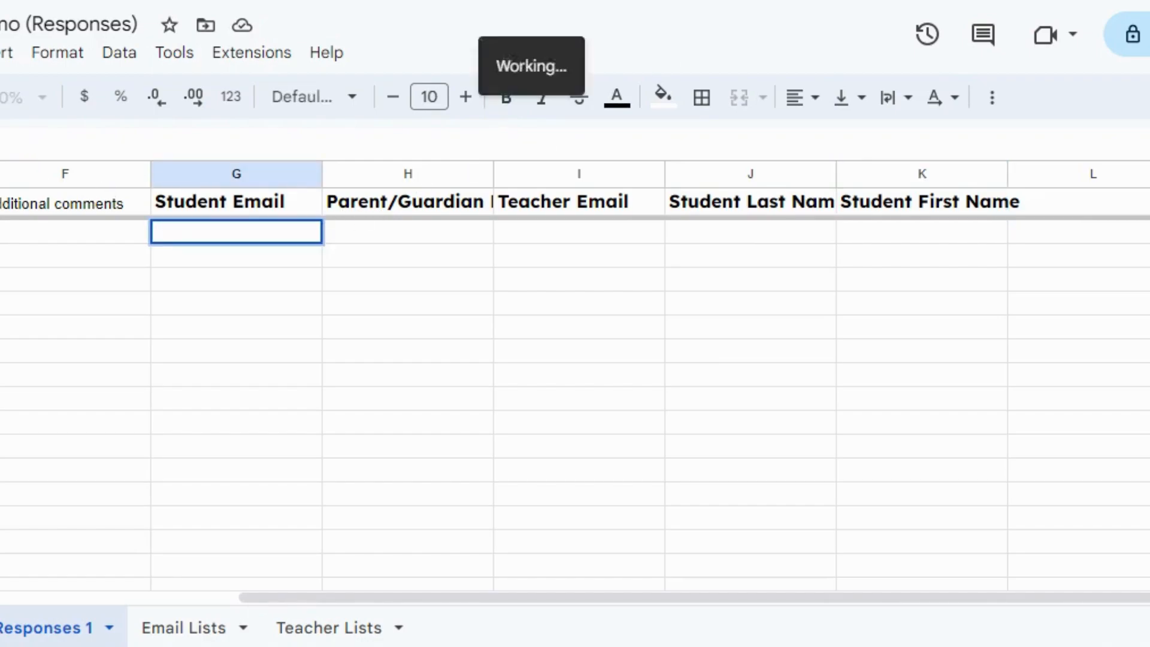
{"action": "type", "text": "=VLOOKUP(C:C,'Email Lists'!A:C,2,0"}
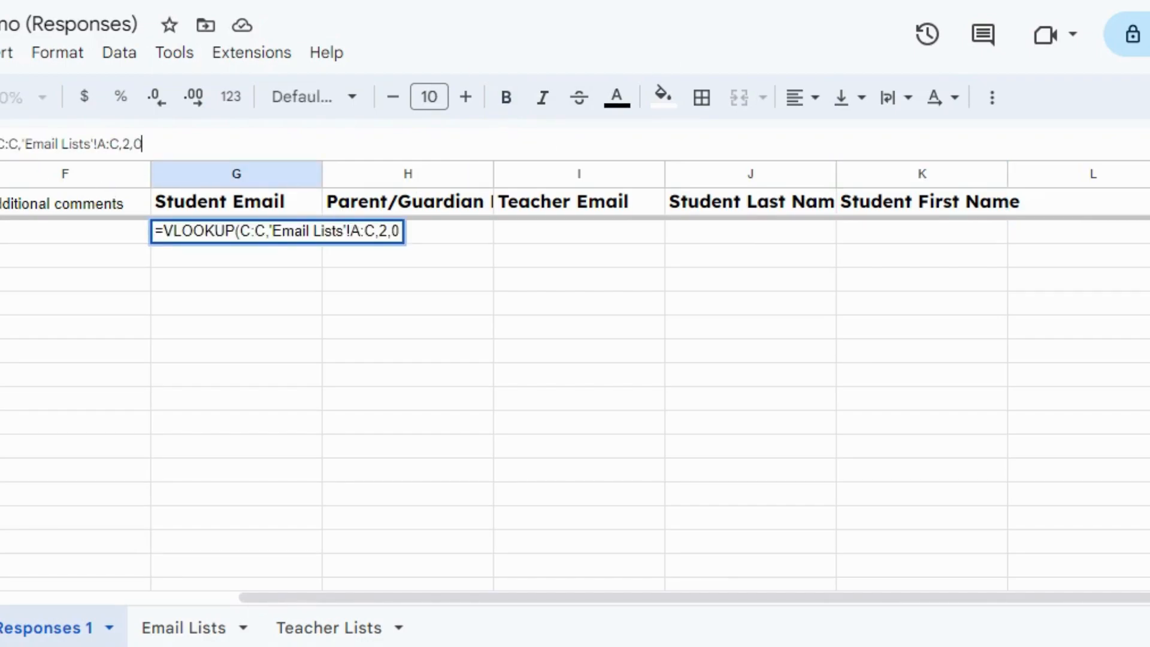
{"action": "type", "text": ")"}
{"action": "key", "text": "Return"}
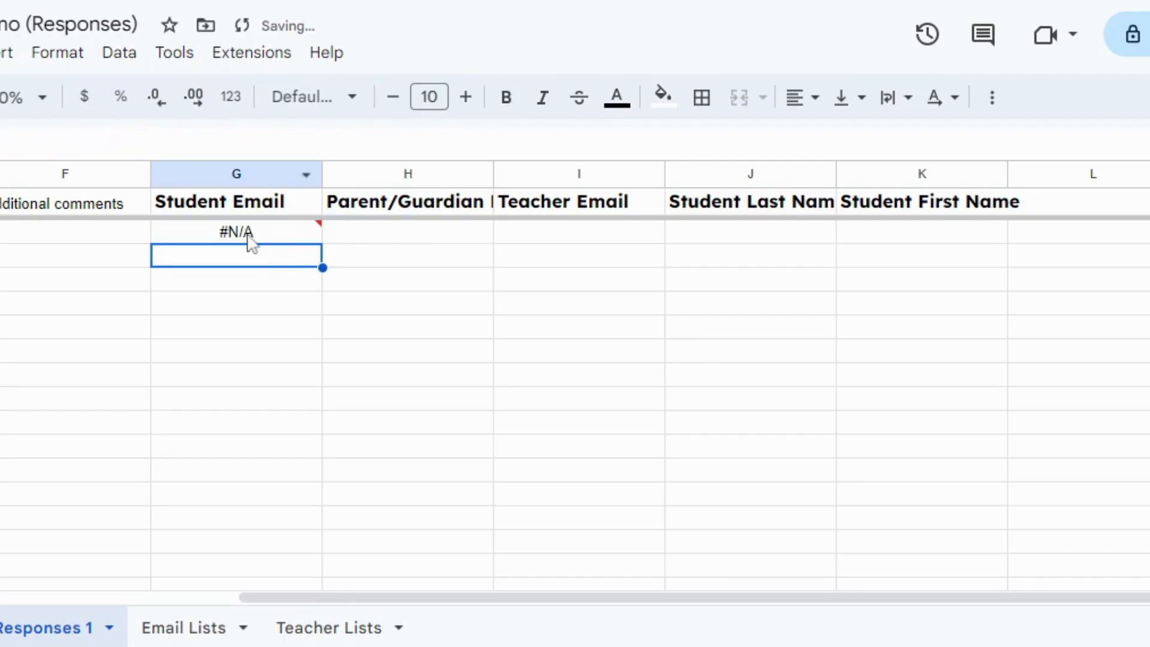
{"action": "left_click", "coordinate": [248, 236]}
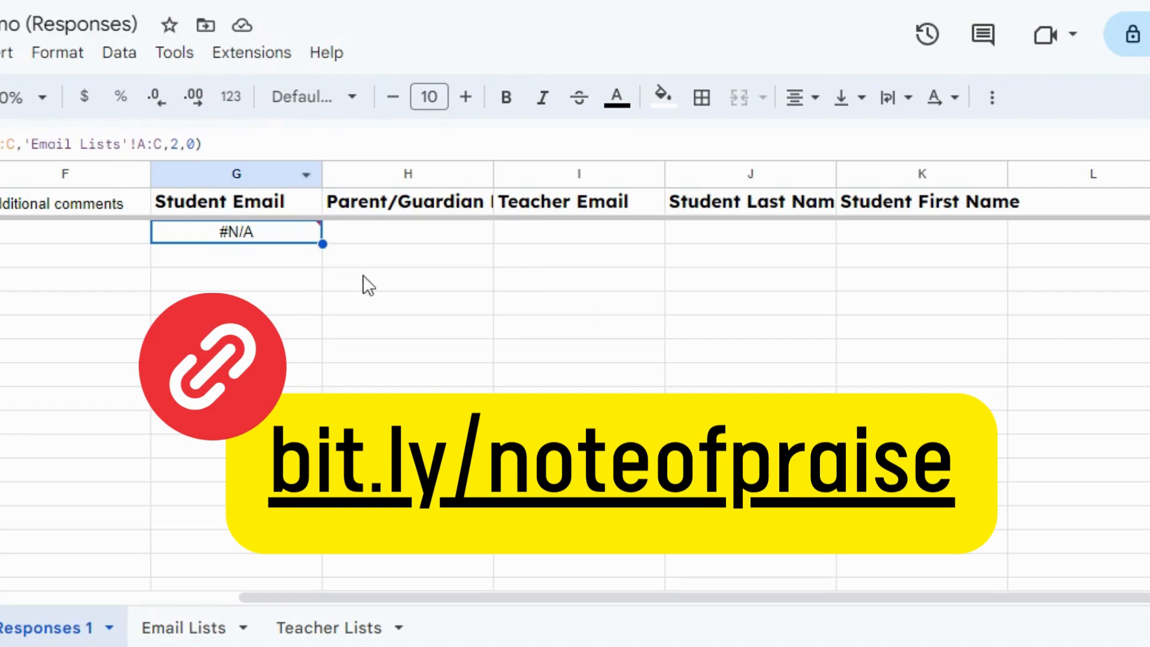
Paste =VLOOKUP(C2,'Email Lists'!A:C,3,0) into H2 and check the lookup columns on the Email Lists sheet.
{"action": "left_click", "coordinate": [411, 238]}
{"action": "key", "text": "ctrl+v"}
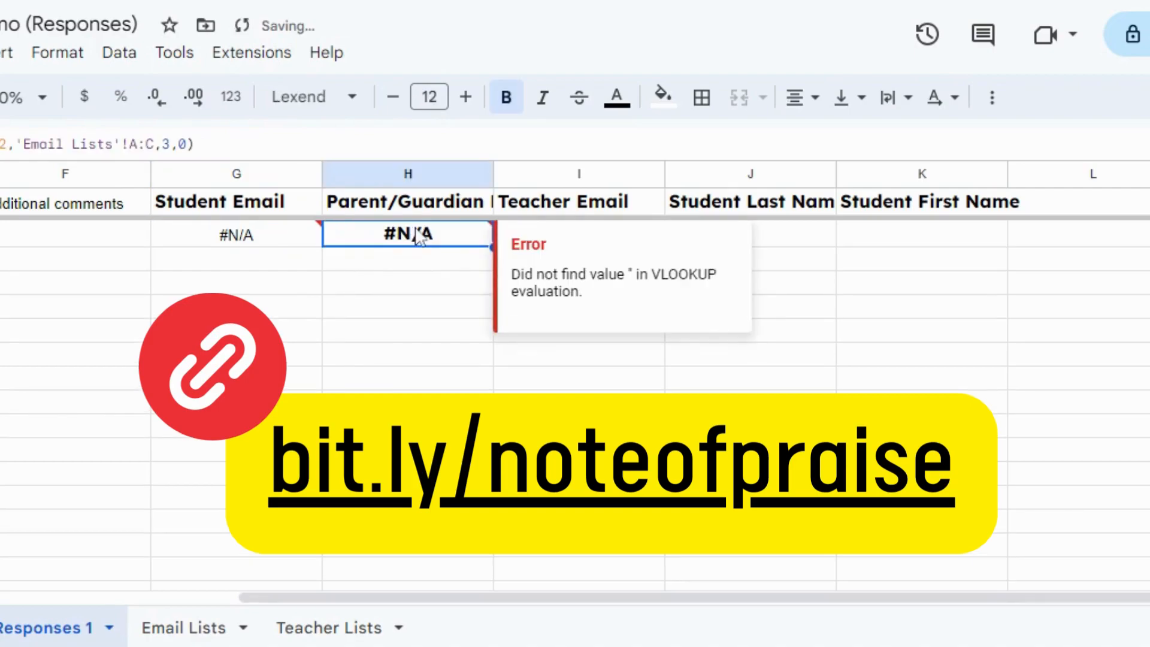
{"action": "mouse_move", "coordinate": [376, 599]}
{"action": "left_mouse_down"}
{"action": "mouse_move", "coordinate": [234, 609]}
{"action": "mouse_move", "coordinate": [135, 599]}
{"action": "mouse_move", "coordinate": [368, 603]}
{"action": "left_mouse_up"}
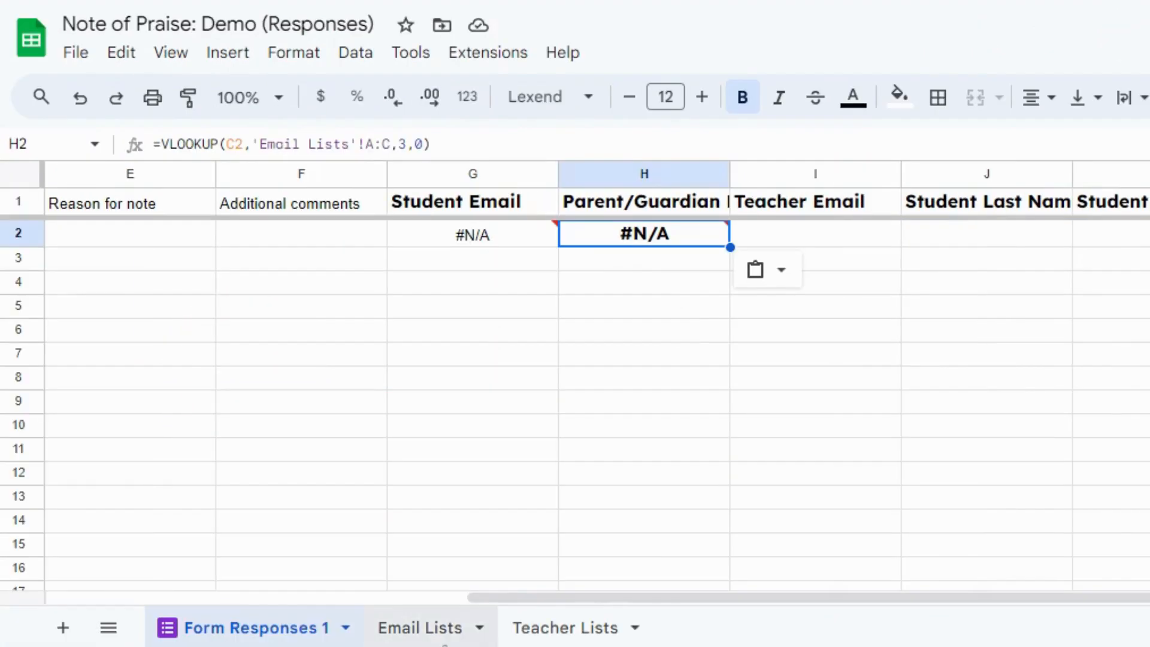
{"action": "left_click", "coordinate": [201, 637]}
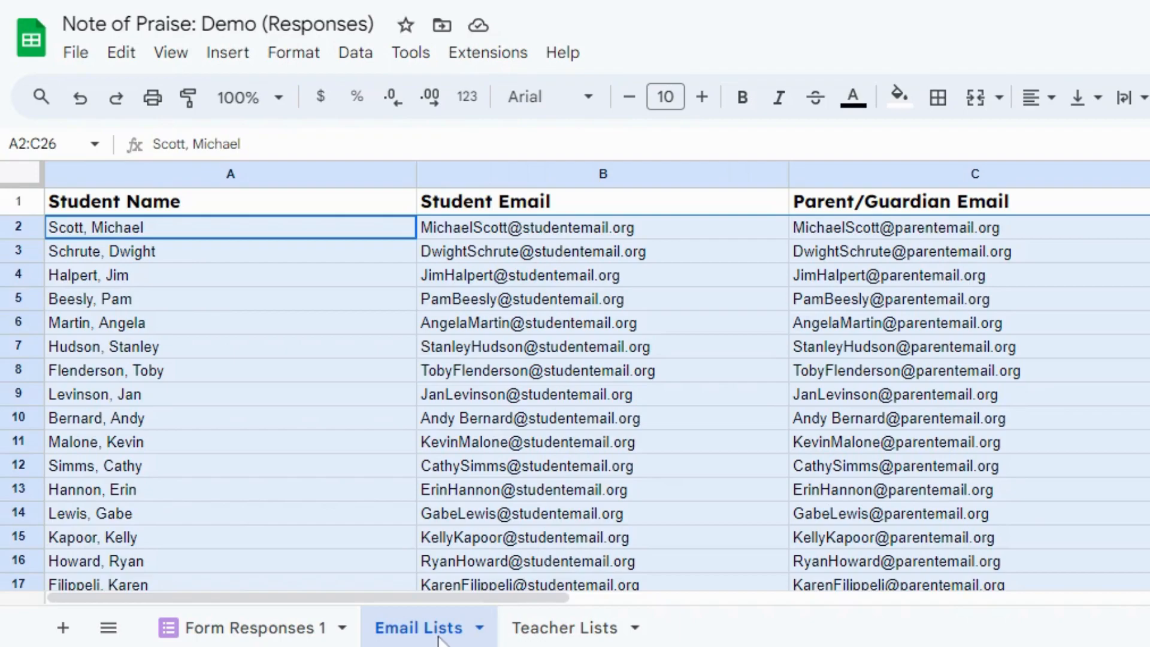
{"action": "left_click", "coordinate": [305, 626]}
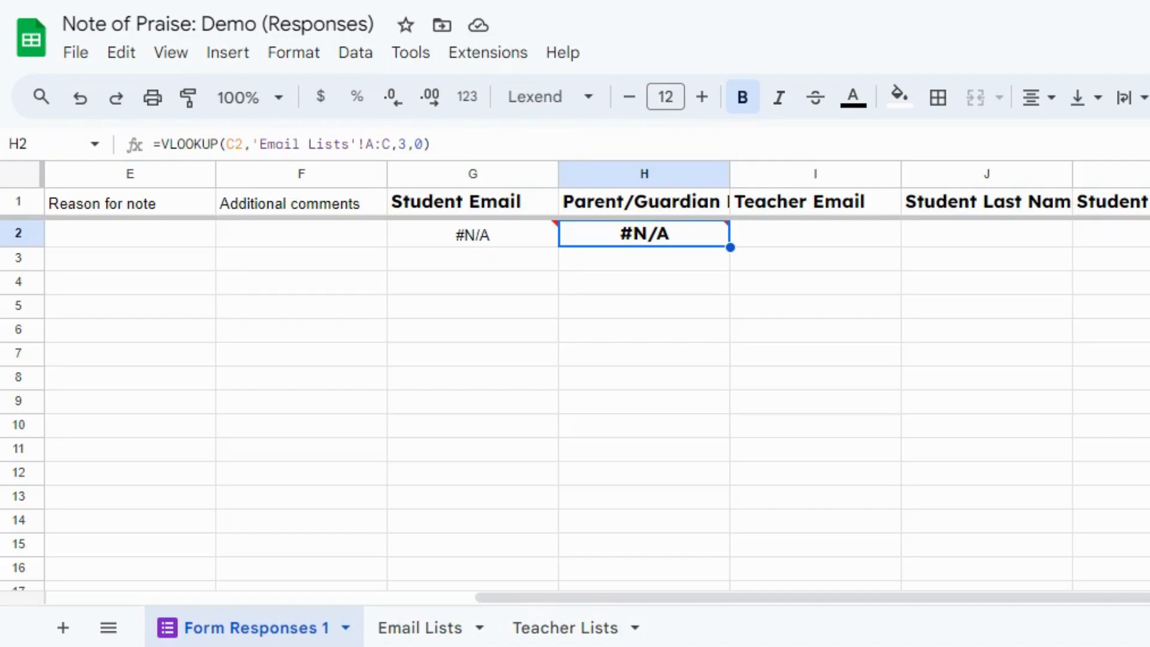
Paste =VLOOKUP(D2,'Teacher Lists'!A:B,2,0) into I2 and the formula for Student Last Name into J2.
{"action": "left_click", "coordinate": [815, 244]}
{"action": "type", "text": "=VLOOKUP(D2,'Teacher Lists'!A:B,2,0)"}
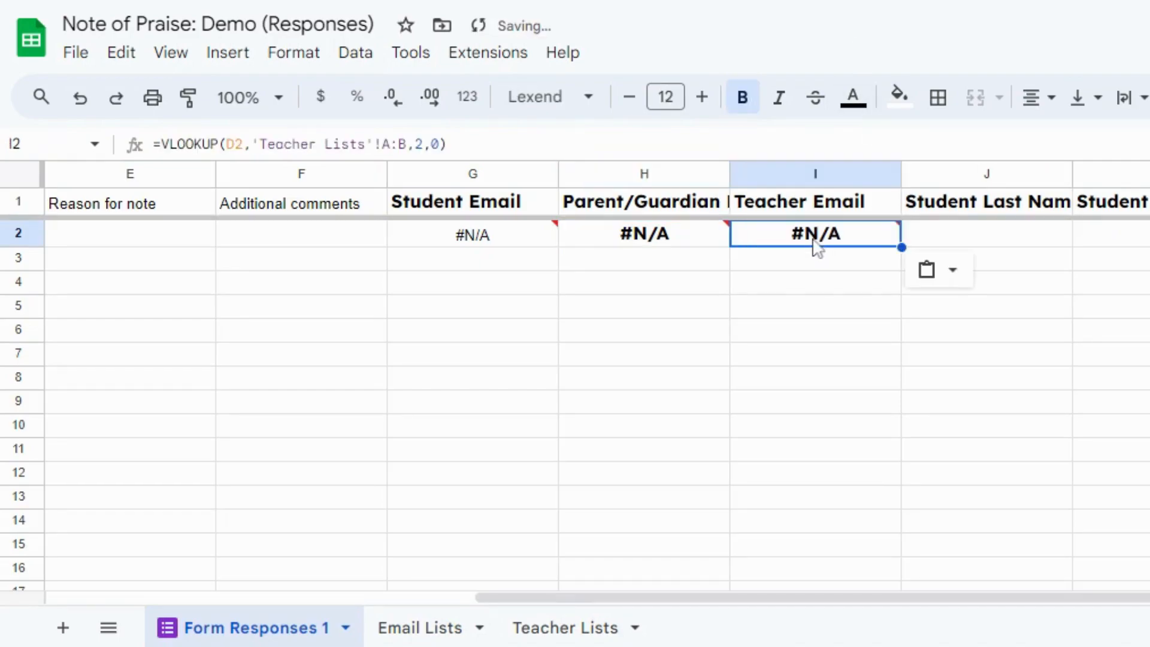
{"action": "left_click_drag", "start_coordinate": [782, 600], "coordinate": [719, 611]}
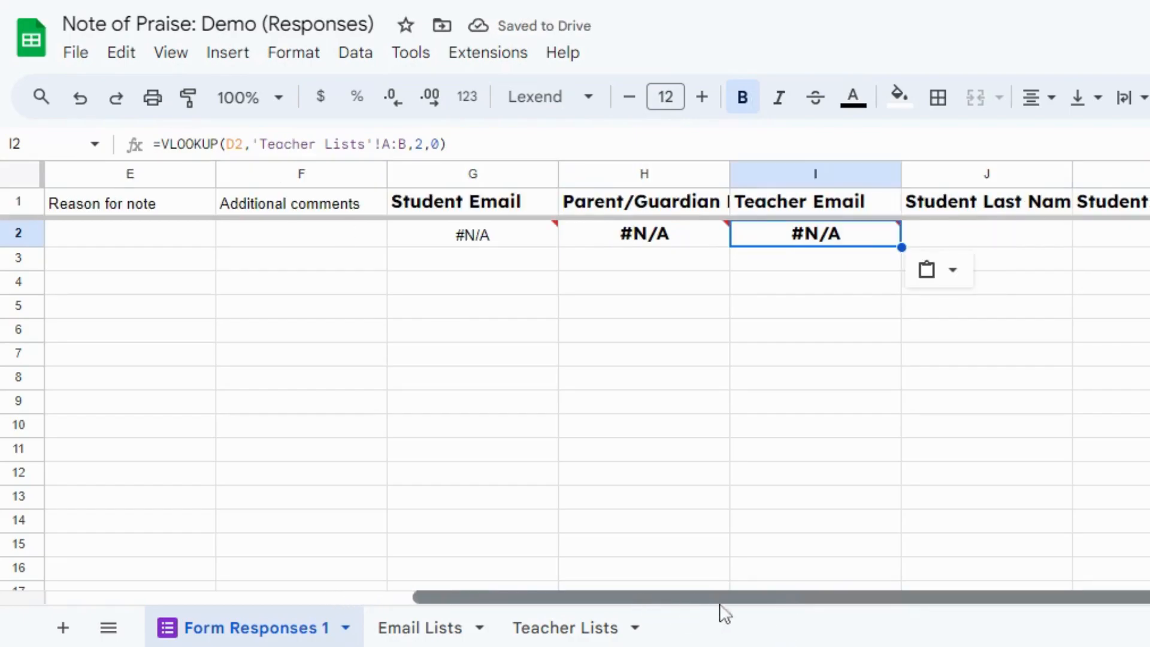
{"action": "left_click", "coordinate": [599, 629]}
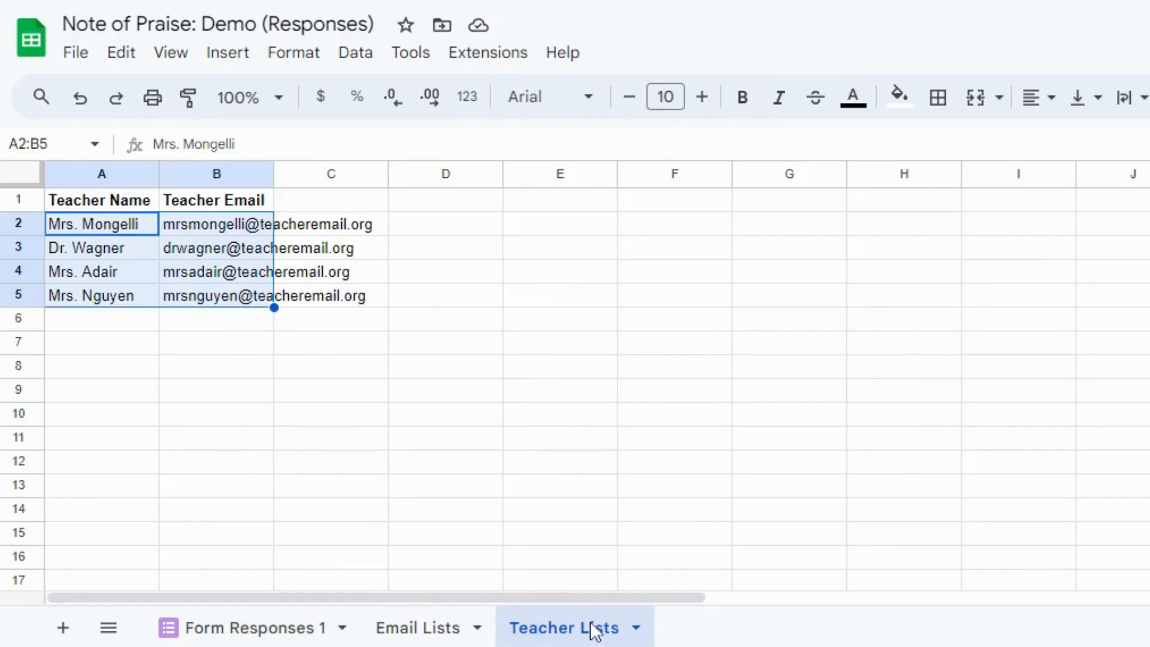
{"action": "left_click", "coordinate": [242, 628]}
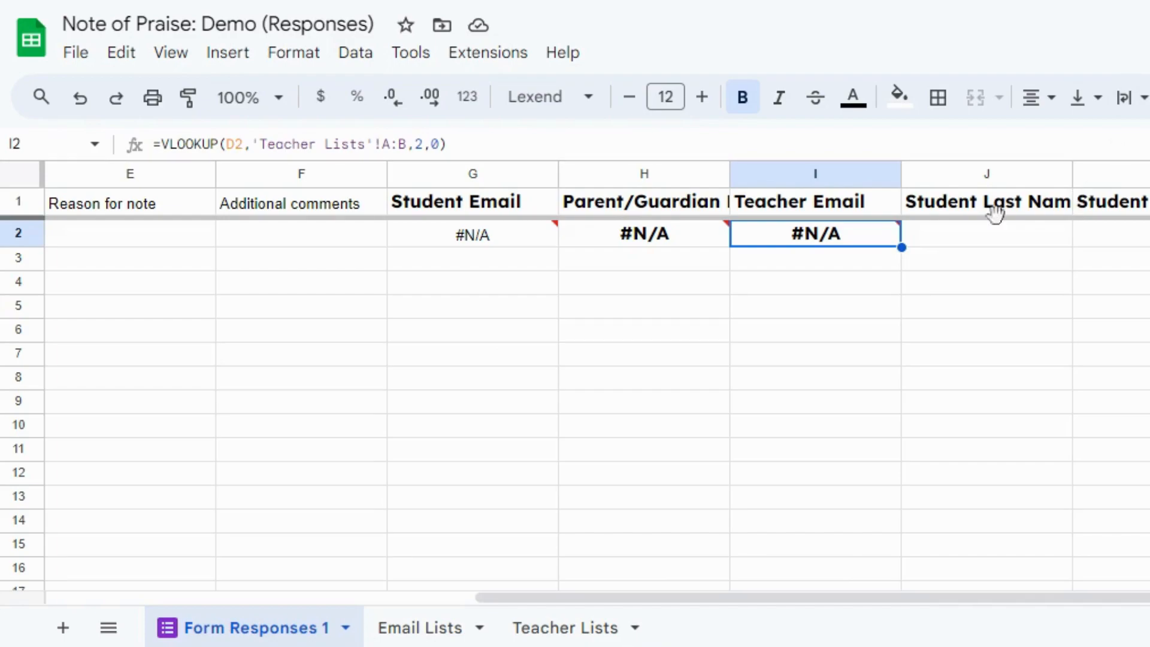
{"action": "left_click", "coordinate": [991, 238]}
{"action": "type", "text": "=SPLIT(C2, \", \")"}
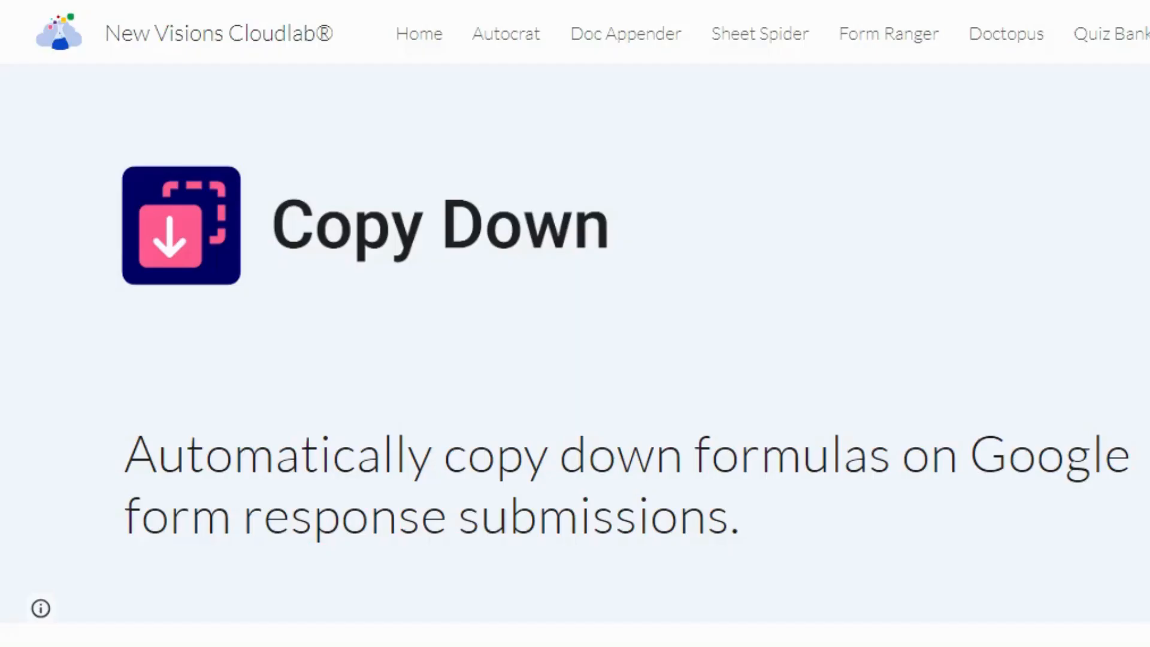
Review the Copy Down web page and look up the add-on's listing in the Google Workspace Marketplace by searching "copy down".
{"action": "scroll", "coordinate": [575, 354], "scroll_direction": "down", "scroll_amount": 2}
{"action": "scroll", "coordinate": [576, 354], "scroll_direction": "down", "scroll_amount": 2}
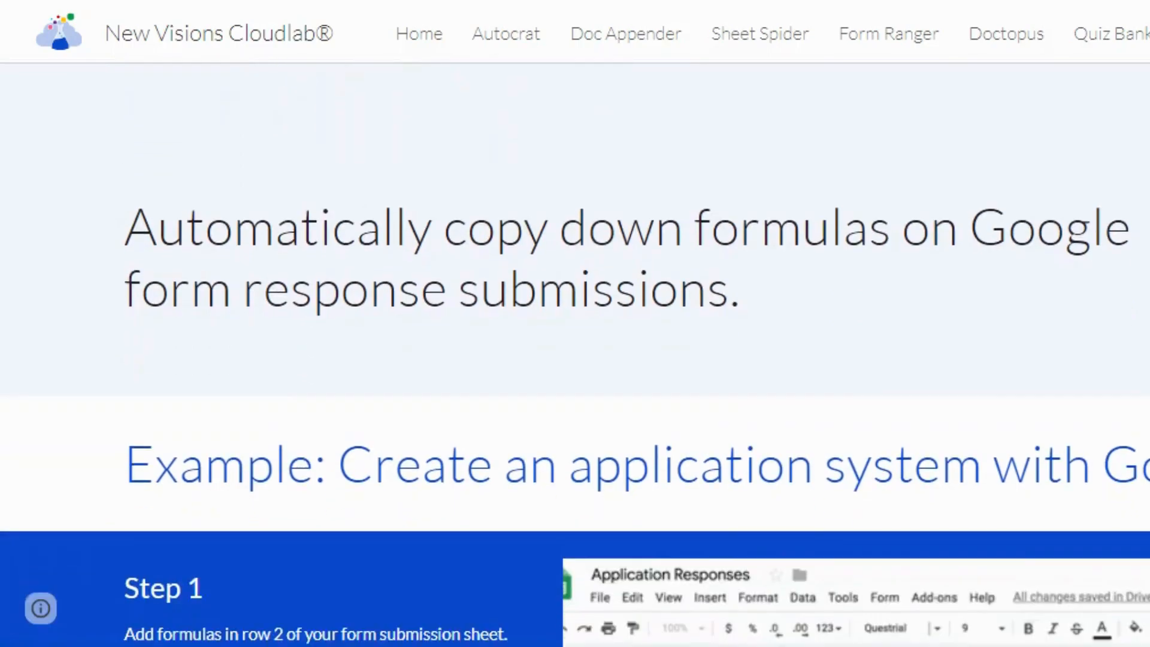
{"action": "scroll", "coordinate": [575, 353], "scroll_direction": "down", "scroll_amount": 4}
{"action": "scroll", "coordinate": [575, 353], "scroll_direction": "down", "scroll_amount": 6}
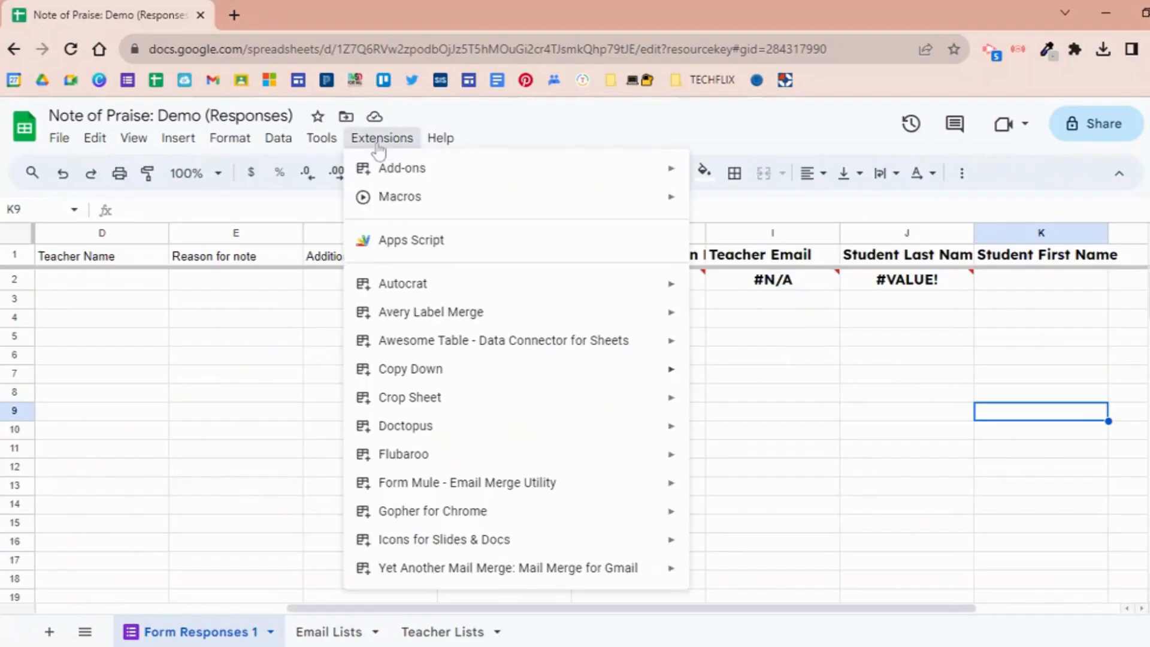
{"action": "mouse_move", "coordinate": [396, 168]}
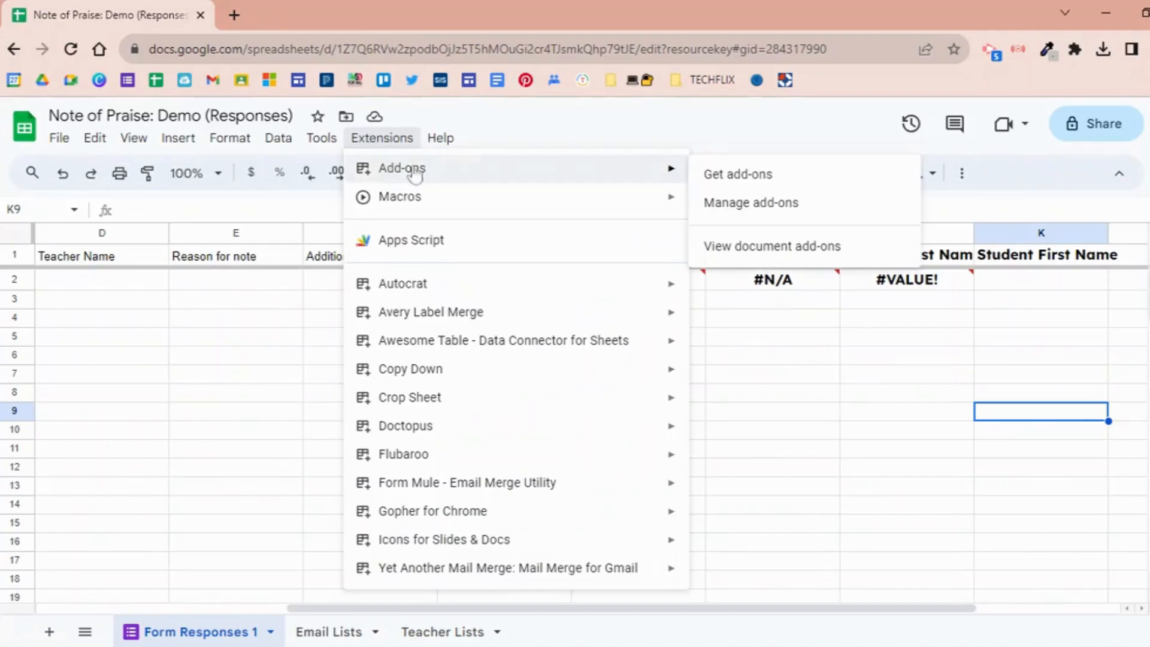
{"action": "left_click", "coordinate": [749, 175]}
{"action": "type", "text": "copy down"}
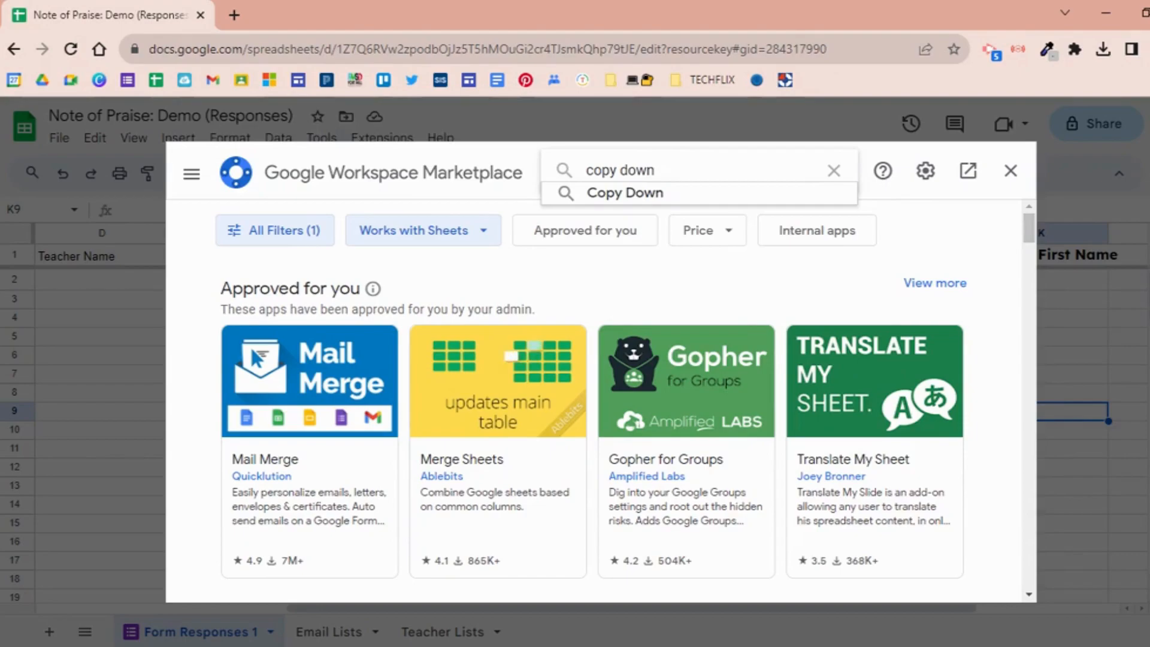
{"action": "key", "text": "Return"}
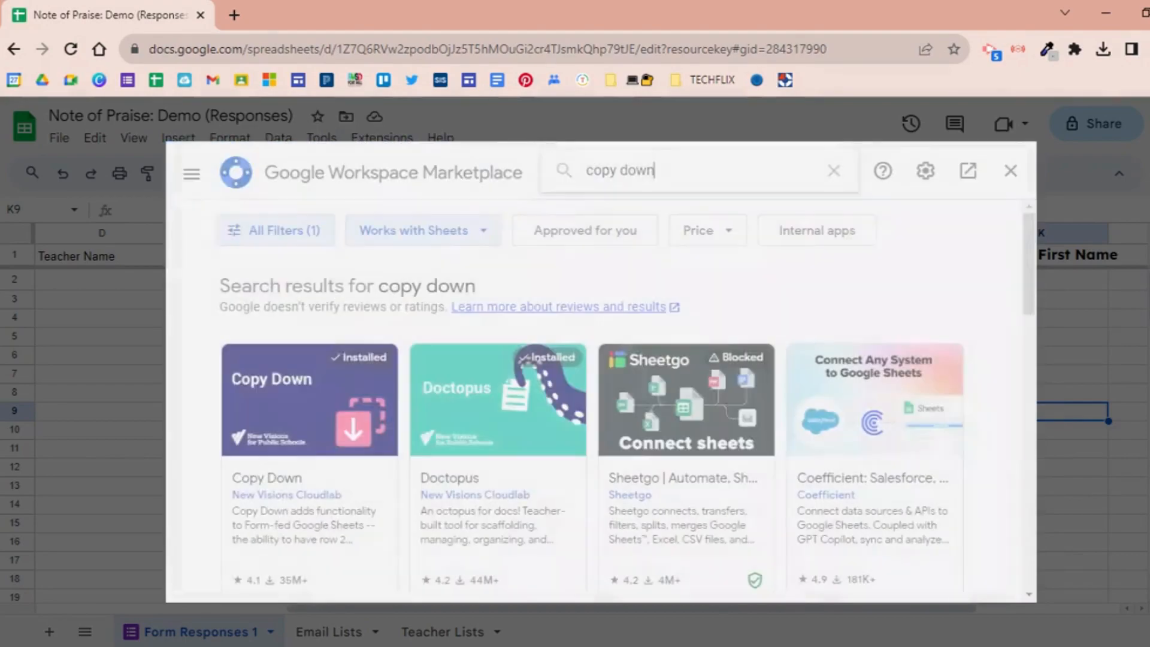
{"action": "left_click", "coordinate": [315, 403]}
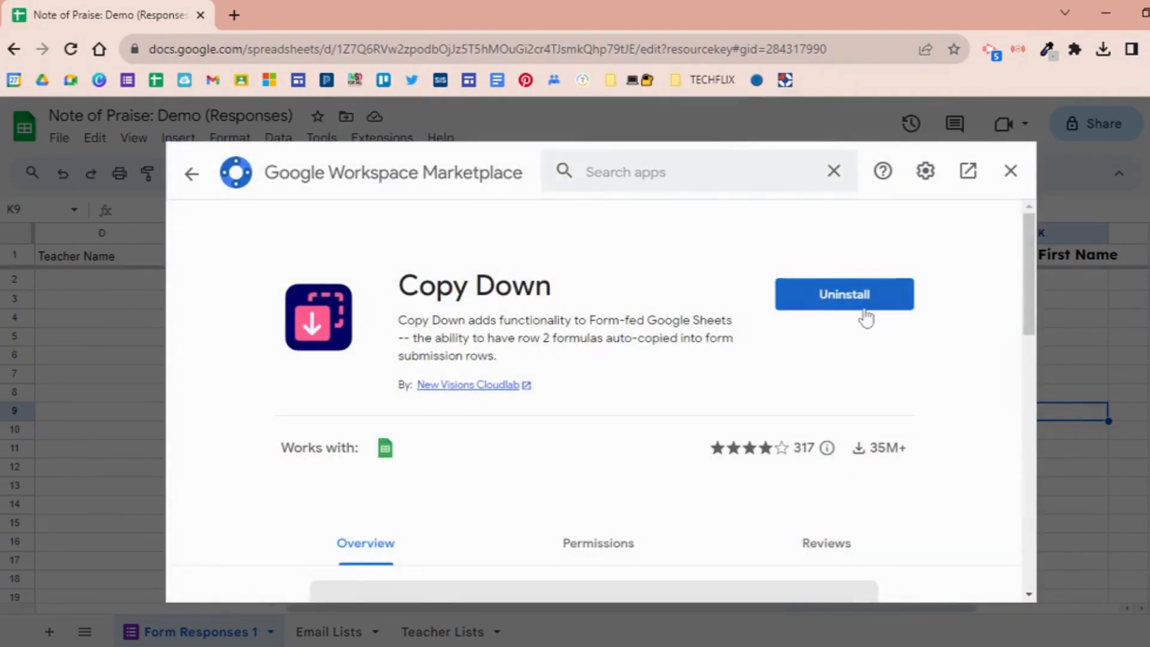
{"action": "left_click", "coordinate": [1010, 171]}
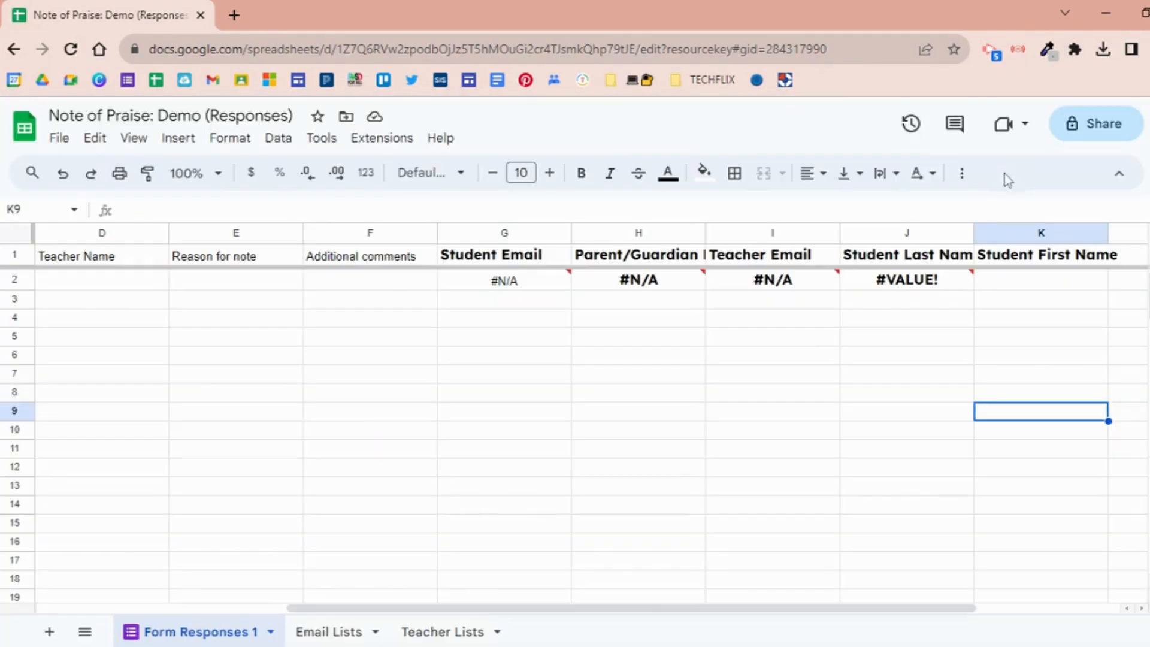
Open the Copy Down settings, check the row 2 formulas found on Form Responses 1, and save the settings.
{"action": "left_click", "coordinate": [396, 142]}
{"action": "mouse_move", "coordinate": [411, 367]}
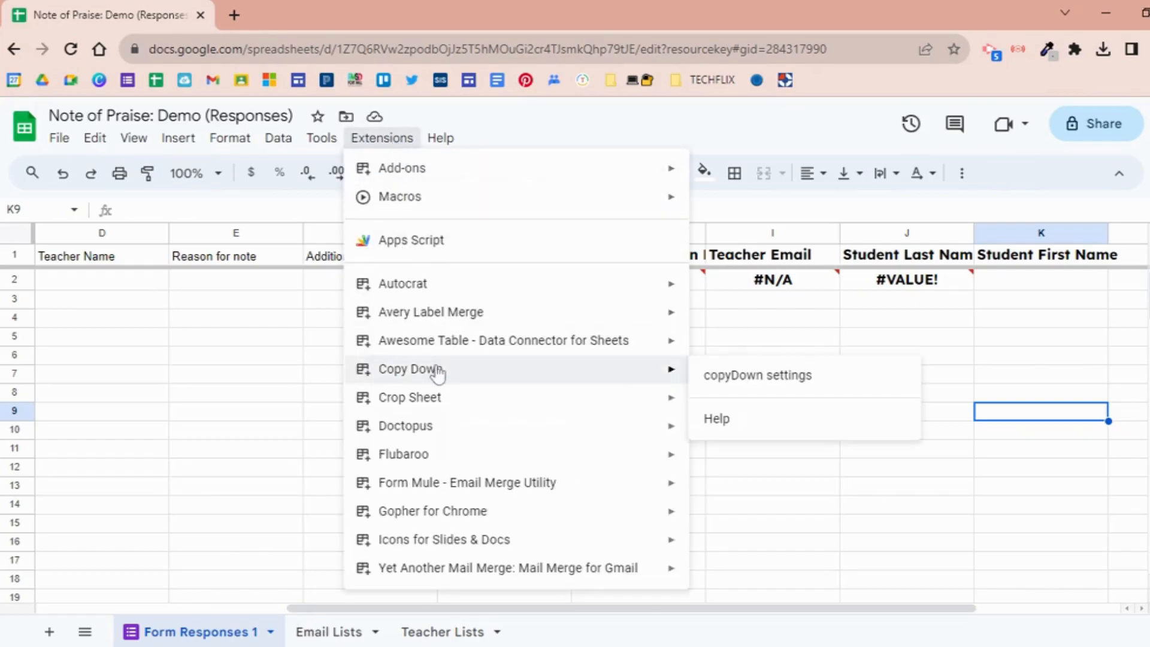
{"action": "left_click", "coordinate": [743, 377]}
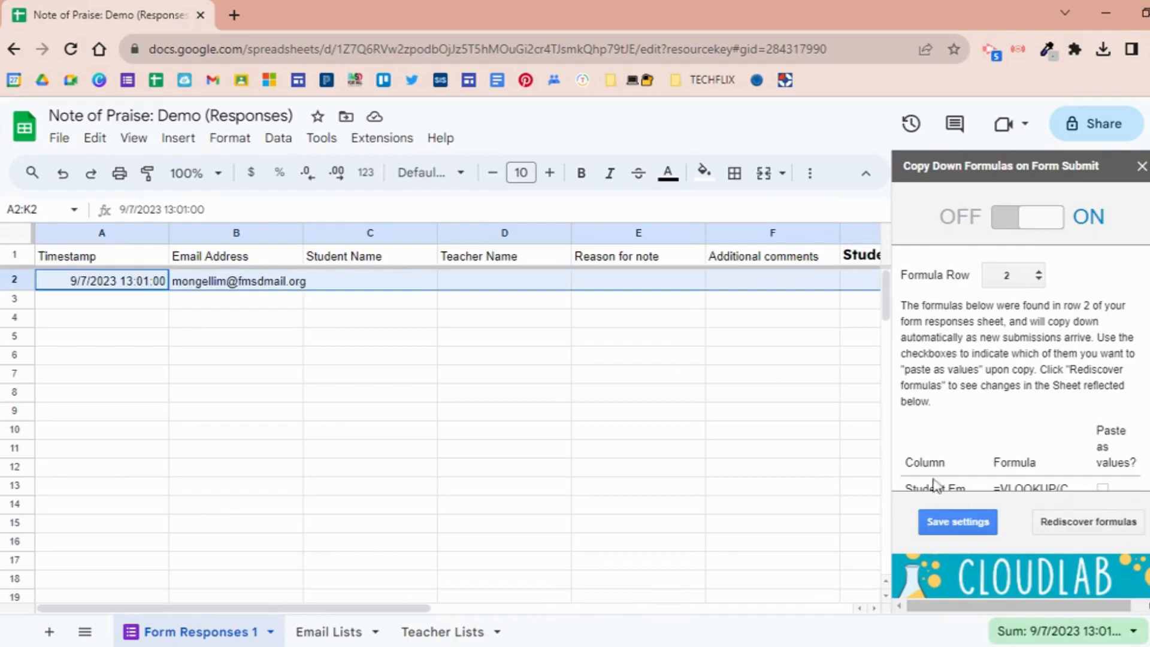
{"action": "scroll", "coordinate": [1018, 390], "scroll_direction": "down", "scroll_amount": 2}
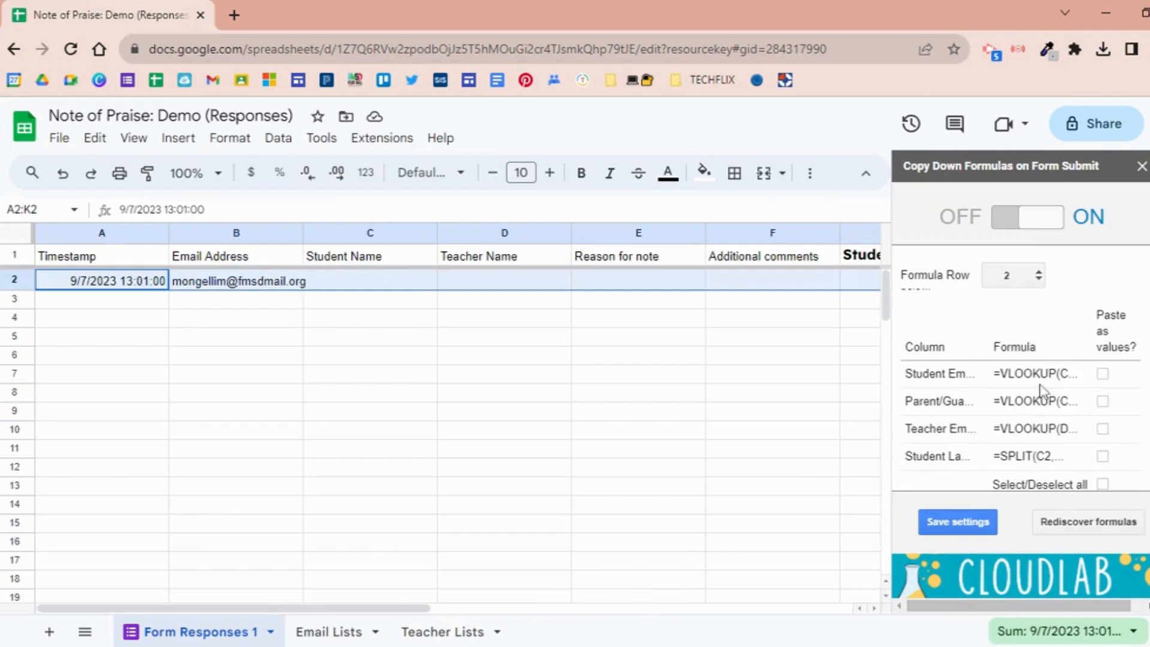
{"action": "left_click", "coordinate": [991, 528]}
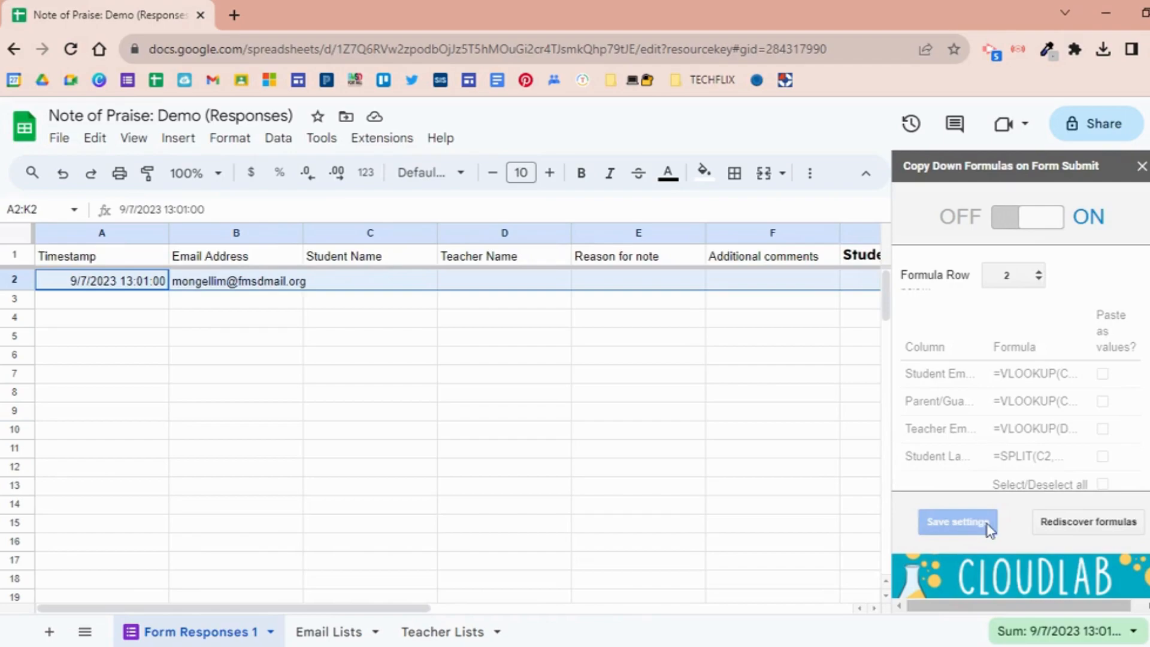
{"action": "left_click", "coordinate": [1142, 167]}
Move the lookup and split formulas from G3:J3 up into row 2, starting at G2.
{"action": "left_click_drag", "start_coordinate": [403, 608], "coordinate": [552, 610]}
{"action": "left_click_drag", "start_coordinate": [552, 610], "coordinate": [593, 610]}
{"action": "left_click_drag", "start_coordinate": [451, 258], "coordinate": [960, 259]}
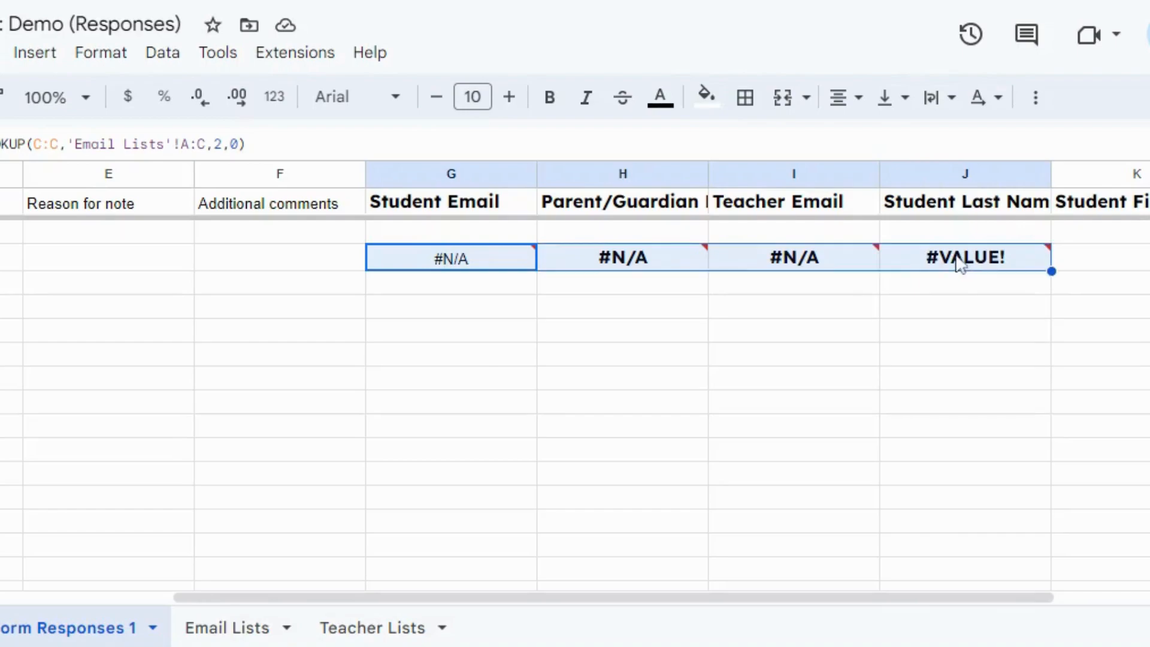
{"action": "key", "text": "ctrl+c"}
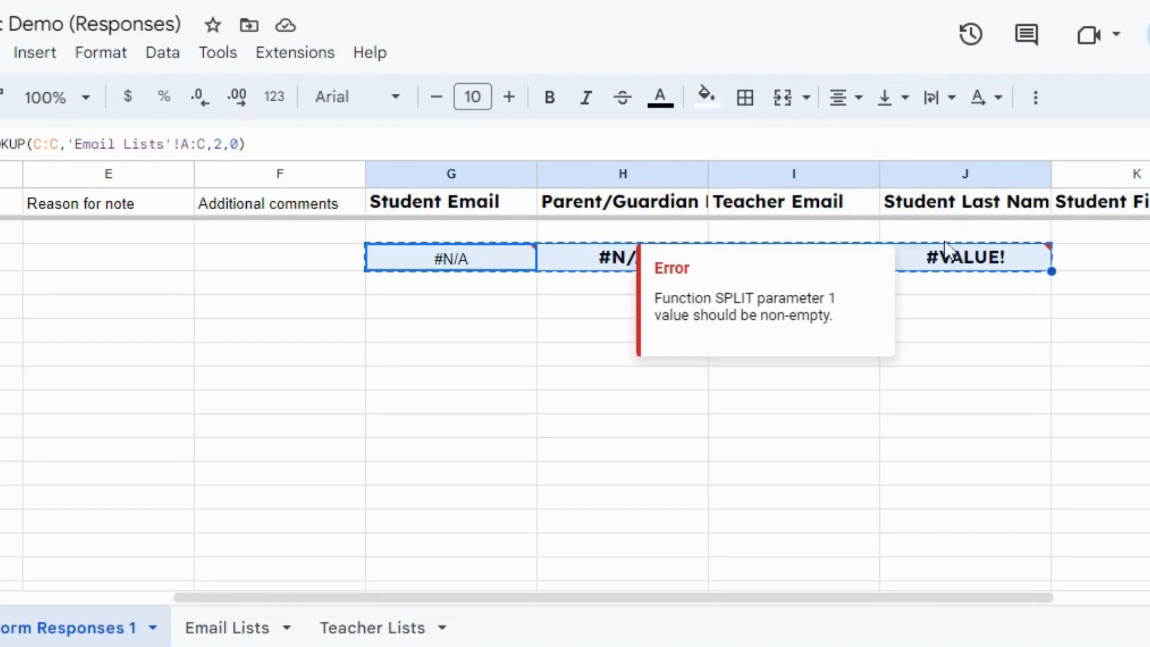
{"action": "key", "text": "Delete"}
{"action": "left_click", "coordinate": [440, 228]}
{"action": "key", "text": "ctrl+v"}
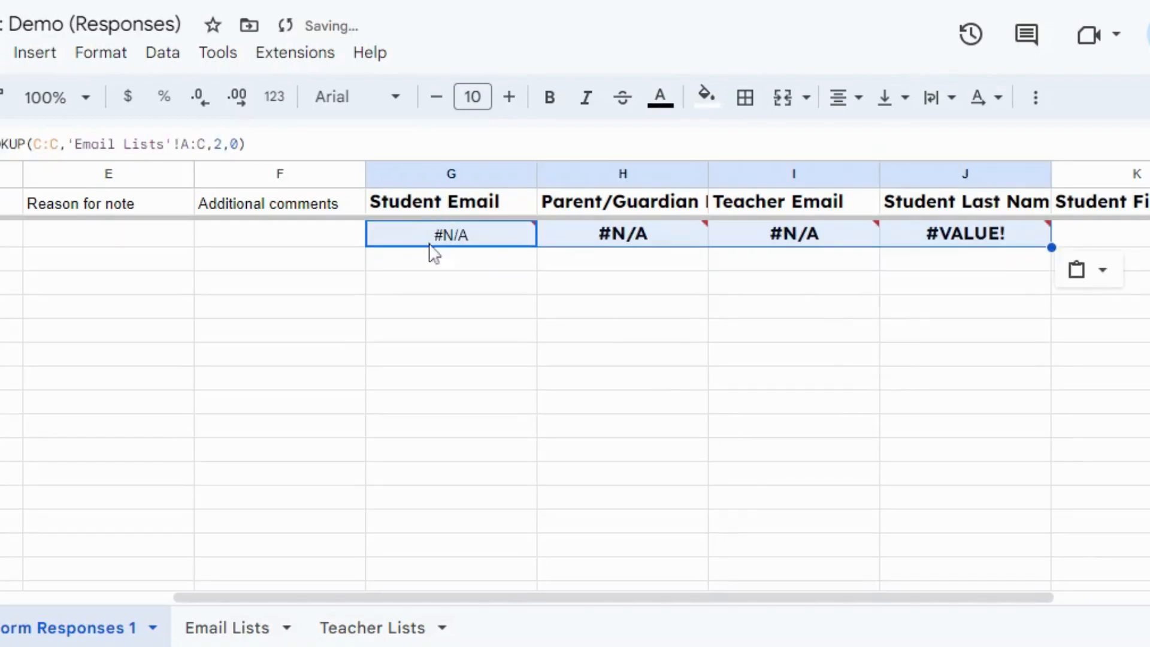
Change the Student Email formula in G2 to =VLOOKUP(C2,'Email Lists'!A:C,2,0).
{"action": "left_click_drag", "start_coordinate": [58, 144], "coordinate": [42, 144]}
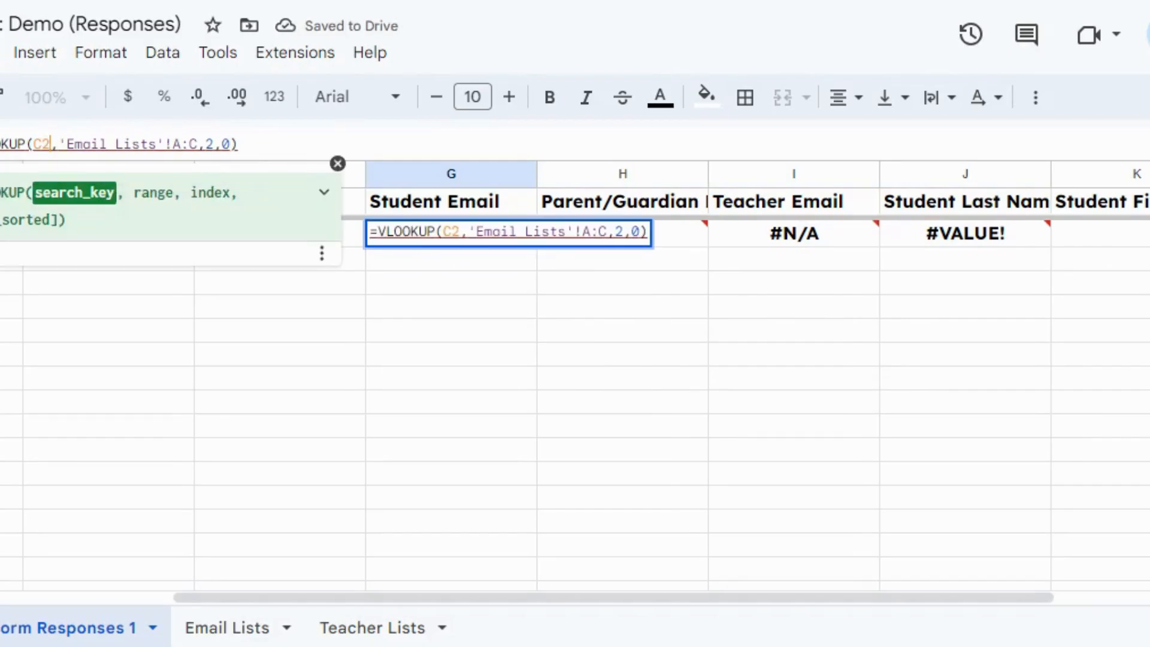
{"action": "type", "text": "2"}
{"action": "key", "text": "Return"}
{"action": "left_click", "coordinate": [689, 246]}
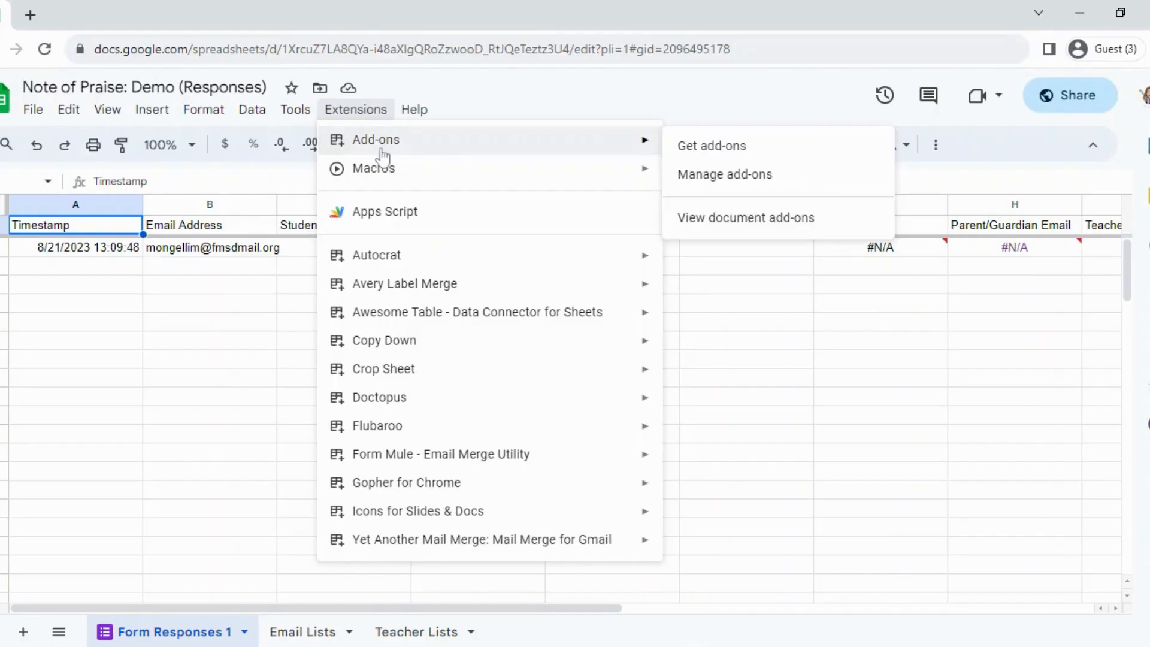
Search the Google Workspace Marketplace for "autocrat" and view the Autocrat add-on's listing.
{"action": "left_click", "coordinate": [695, 146]}
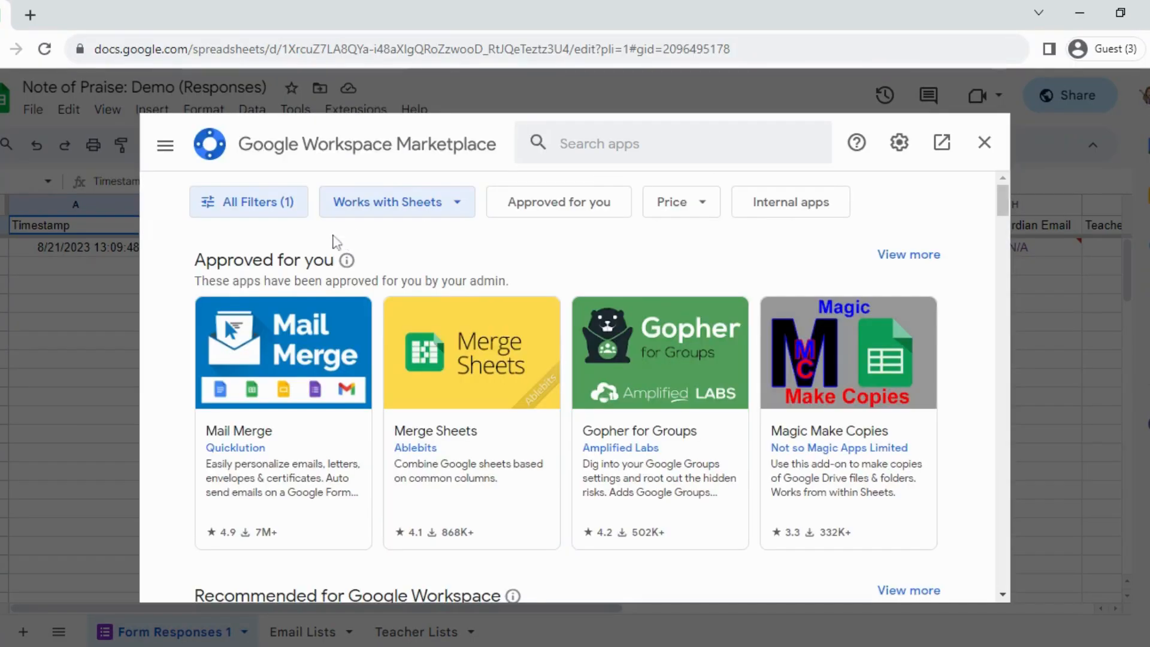
{"action": "left_click", "coordinate": [600, 144]}
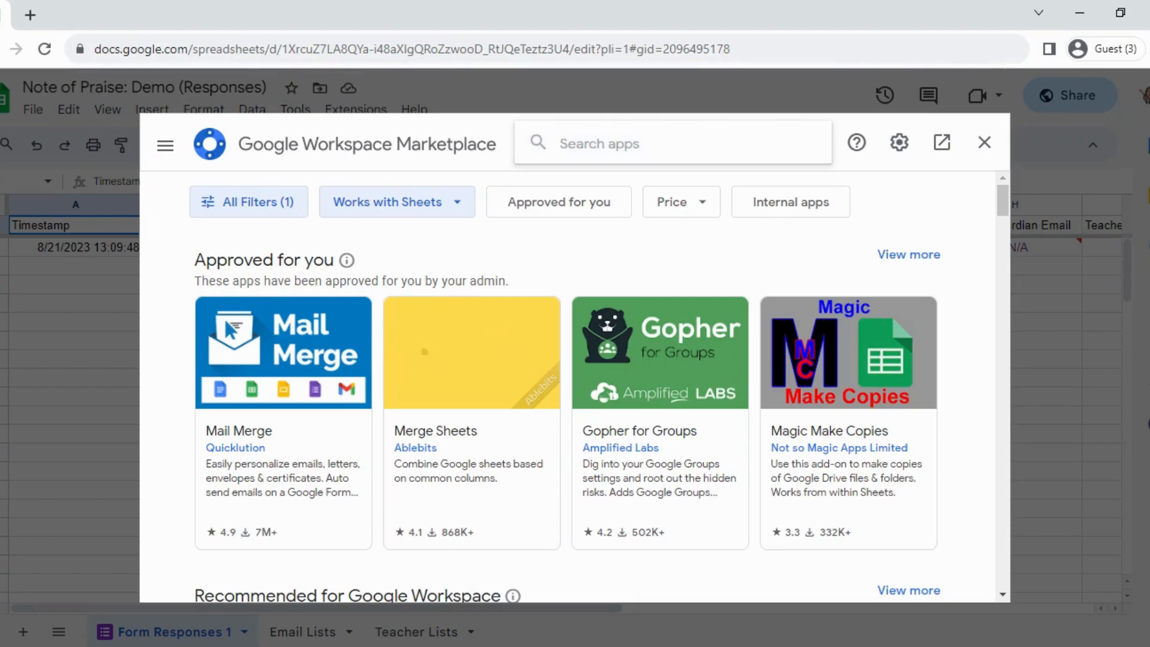
{"action": "type", "text": "autocrat"}
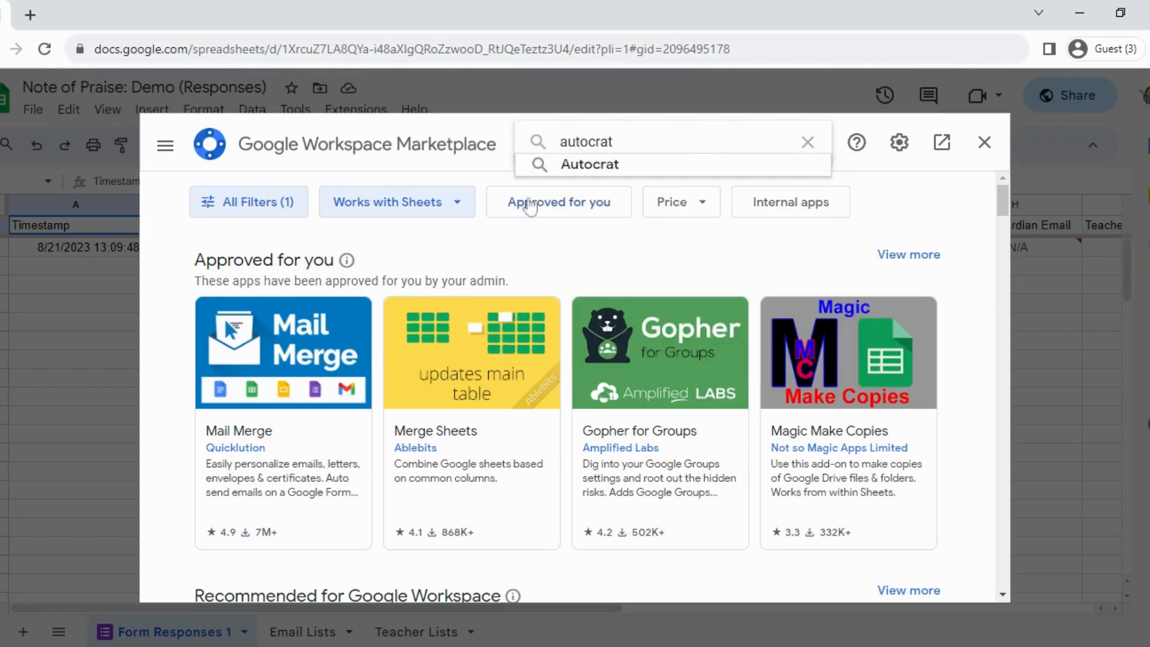
{"action": "left_click", "coordinate": [577, 166]}
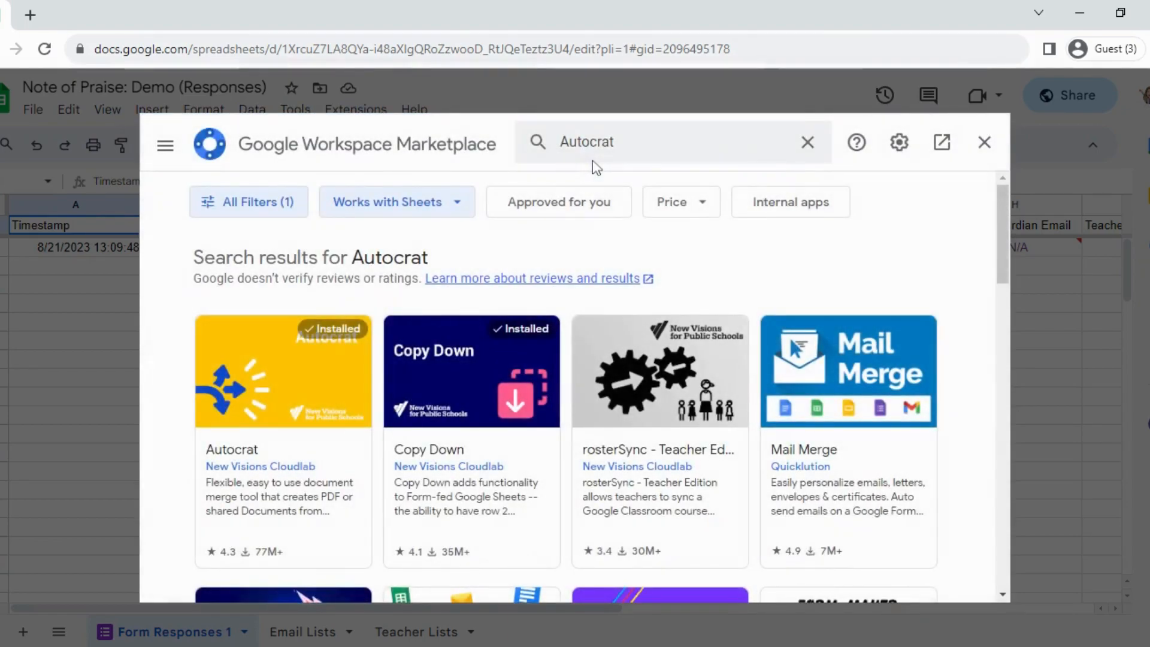
{"action": "left_click", "coordinate": [315, 374]}
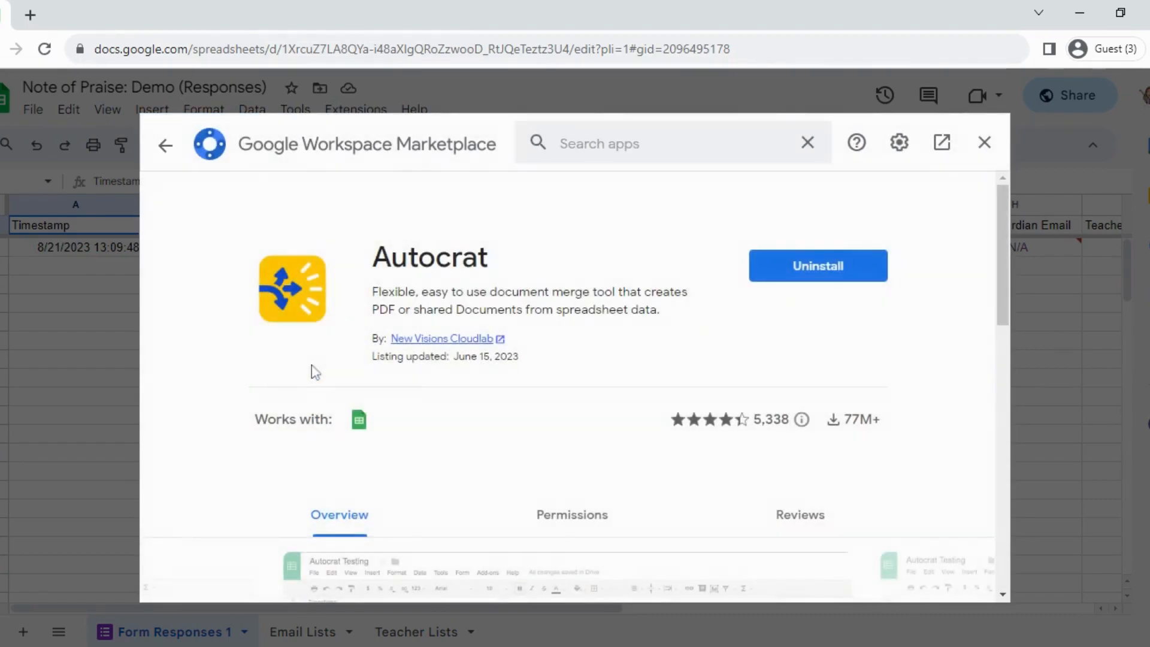
{"action": "scroll", "coordinate": [530, 309], "scroll_direction": "down", "scroll_amount": 2}
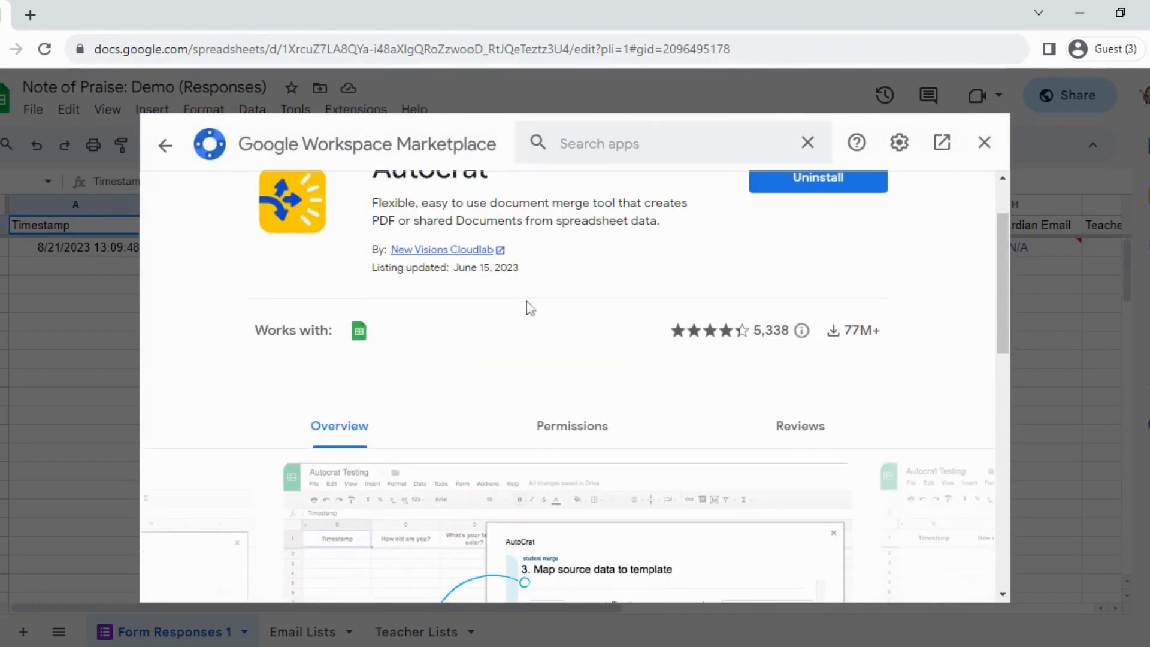
Open the developer's New Visions Cloudlab site and review the Autocrat page's merge example steps and resources.
{"action": "left_click", "coordinate": [488, 252]}
{"action": "scroll", "coordinate": [492, 288], "scroll_direction": "down", "scroll_amount": 3}
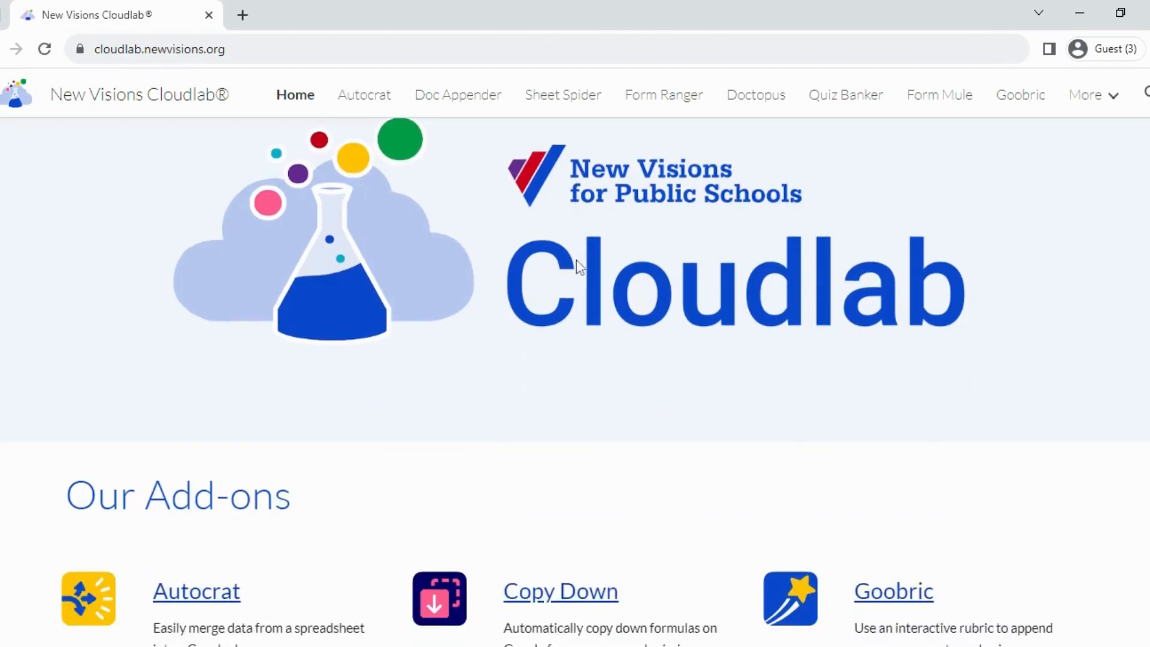
{"action": "left_click", "coordinate": [226, 502]}
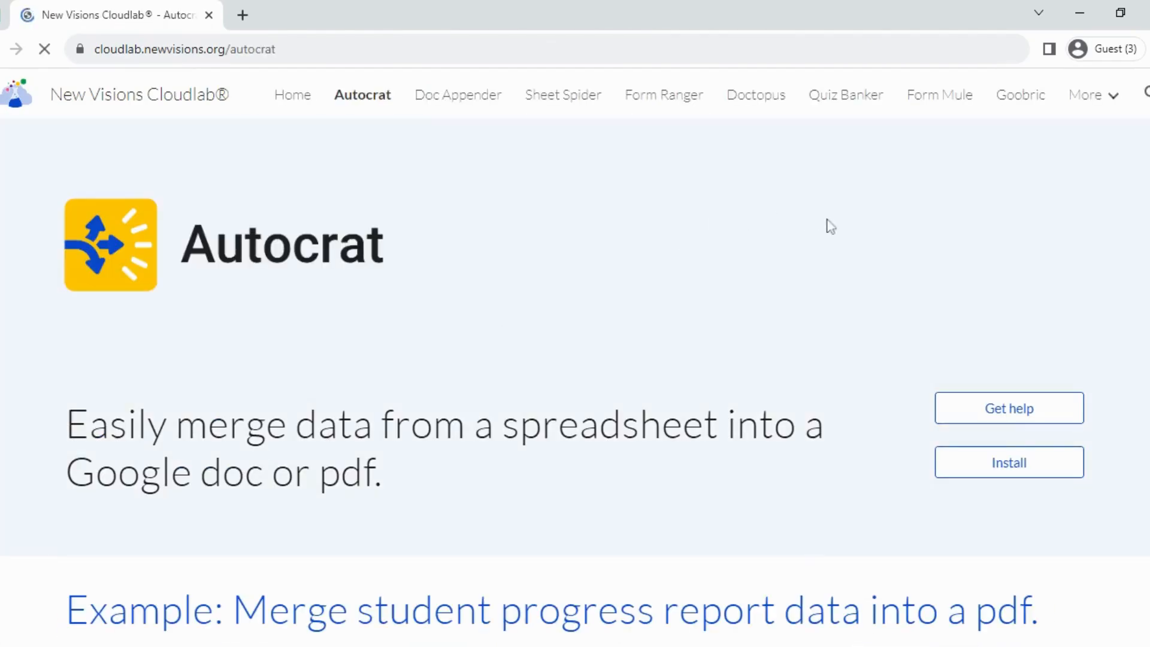
{"action": "scroll", "coordinate": [575, 359], "scroll_direction": "down", "scroll_amount": 5}
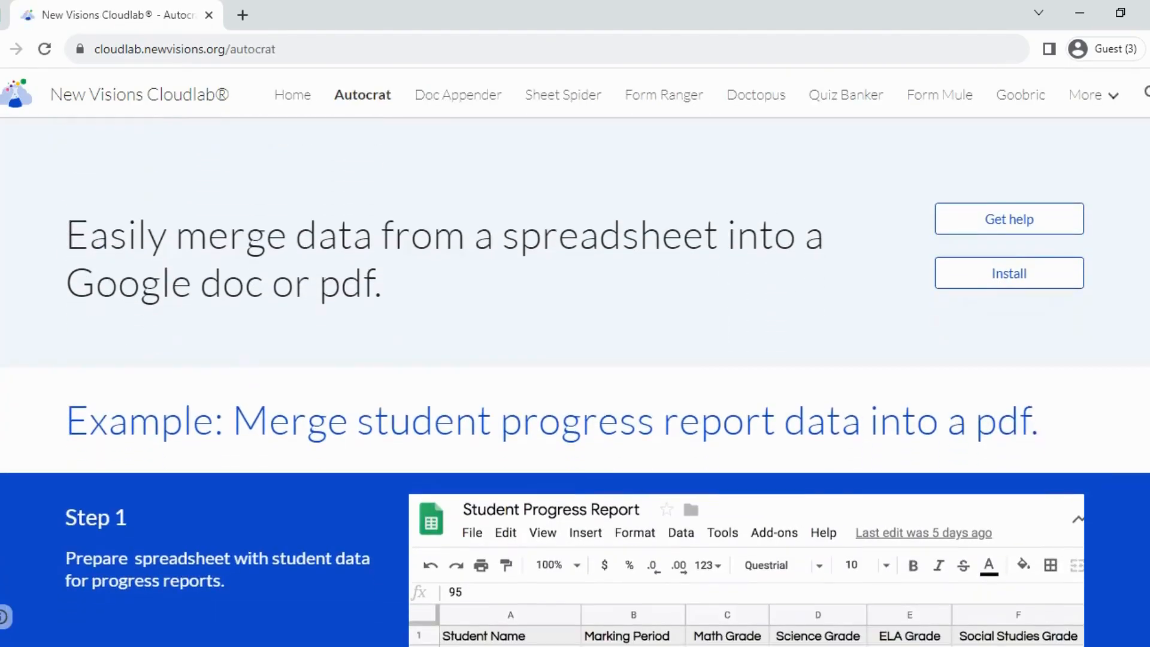
{"action": "scroll", "coordinate": [575, 383], "scroll_direction": "down", "scroll_amount": 5}
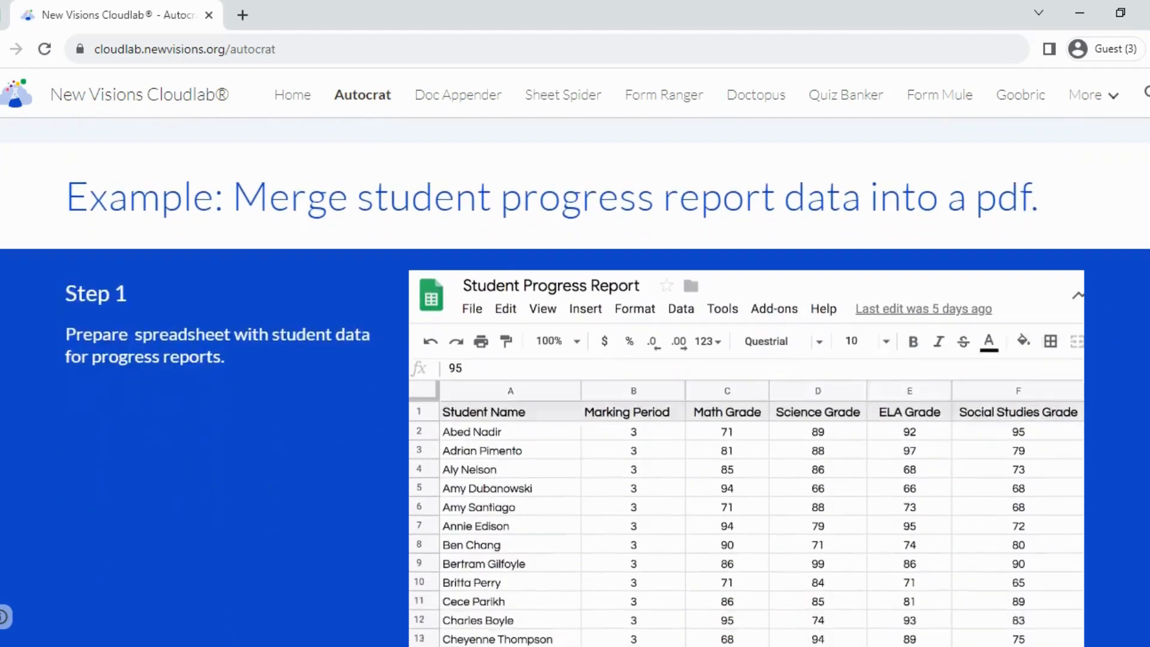
{"action": "scroll", "coordinate": [576, 383], "scroll_direction": "down", "scroll_amount": 7}
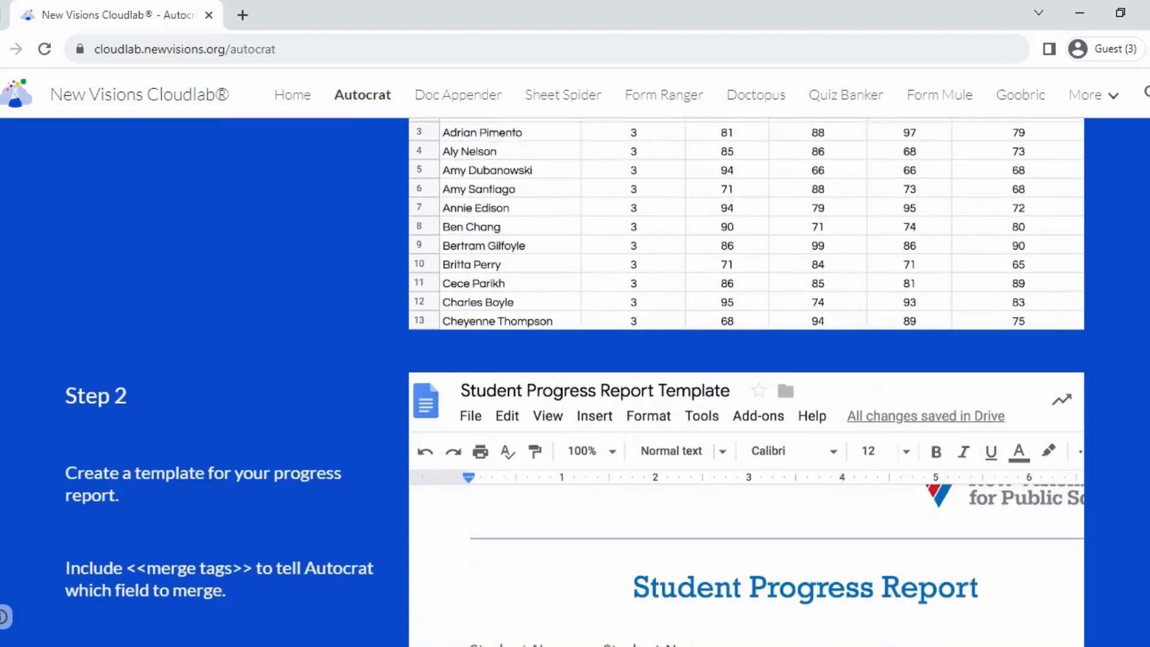
{"action": "scroll", "coordinate": [575, 384], "scroll_direction": "down", "scroll_amount": 10}
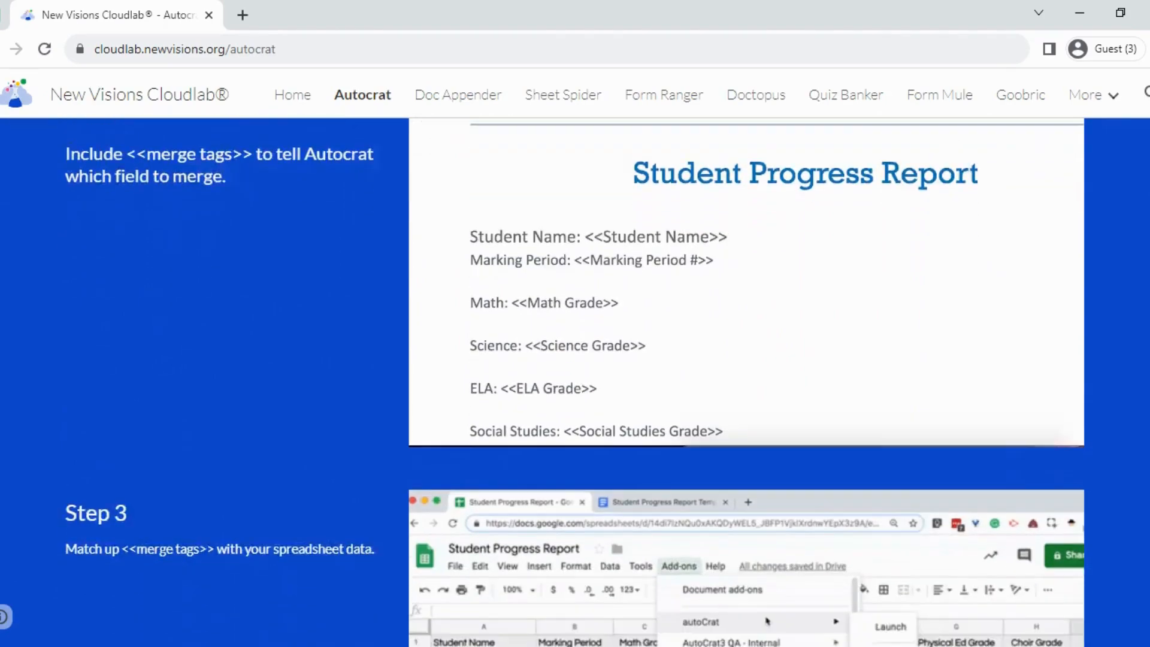
{"action": "scroll", "coordinate": [576, 383], "scroll_direction": "down", "scroll_amount": 9}
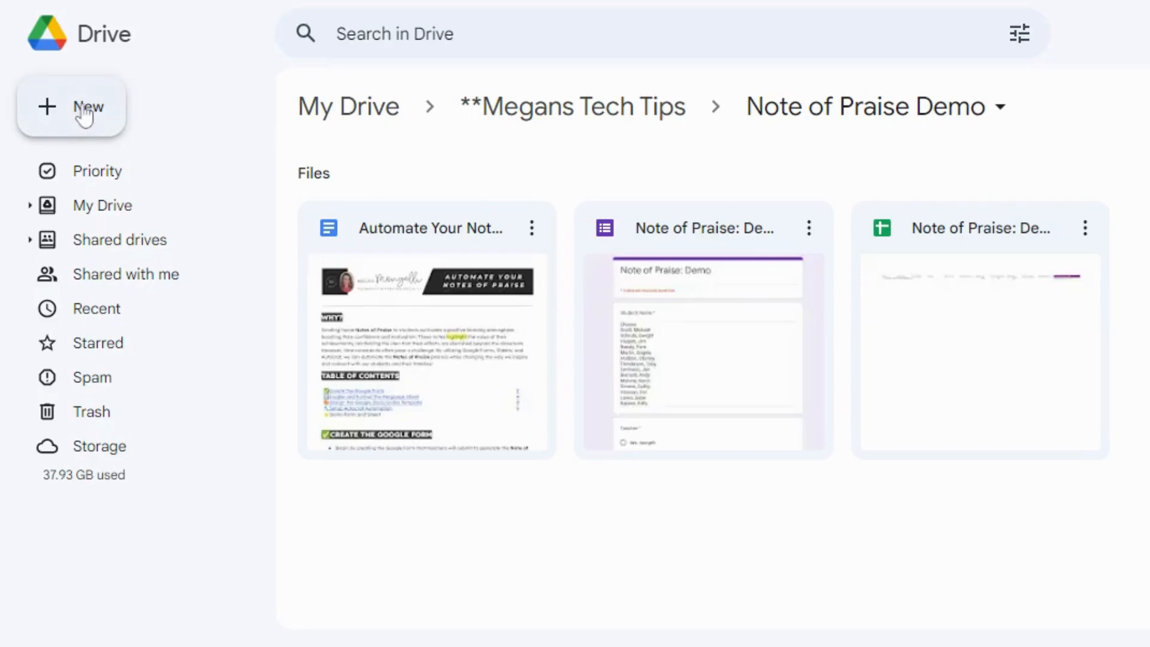
Create a folder named "Completed Notes of Praise" in the Note of Praise Demo folder in Google Drive.
{"action": "left_click", "coordinate": [85, 112]}
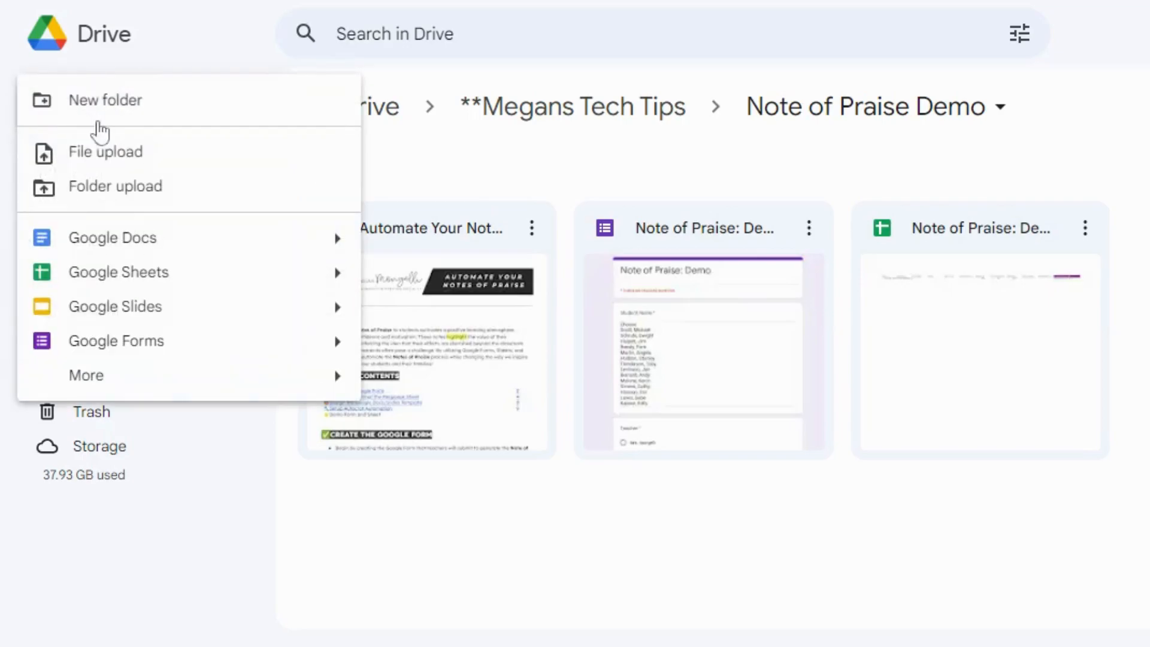
{"action": "left_click", "coordinate": [111, 108]}
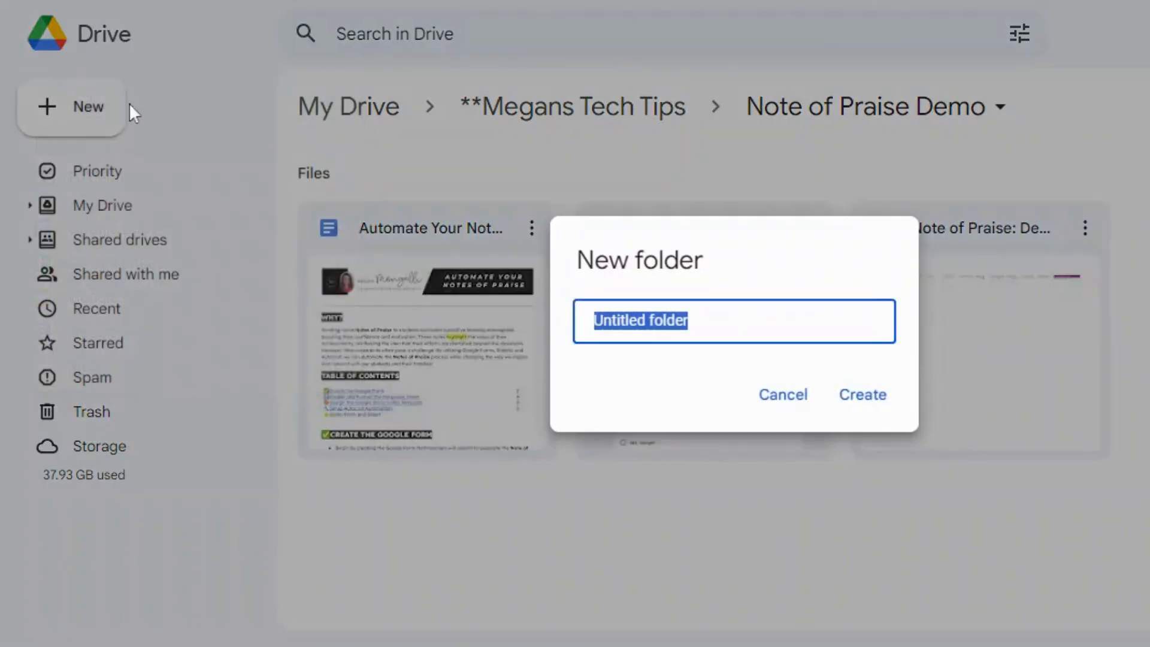
{"action": "type", "text": "Completed Notes of Praise"}
{"action": "left_click", "coordinate": [861, 400]}
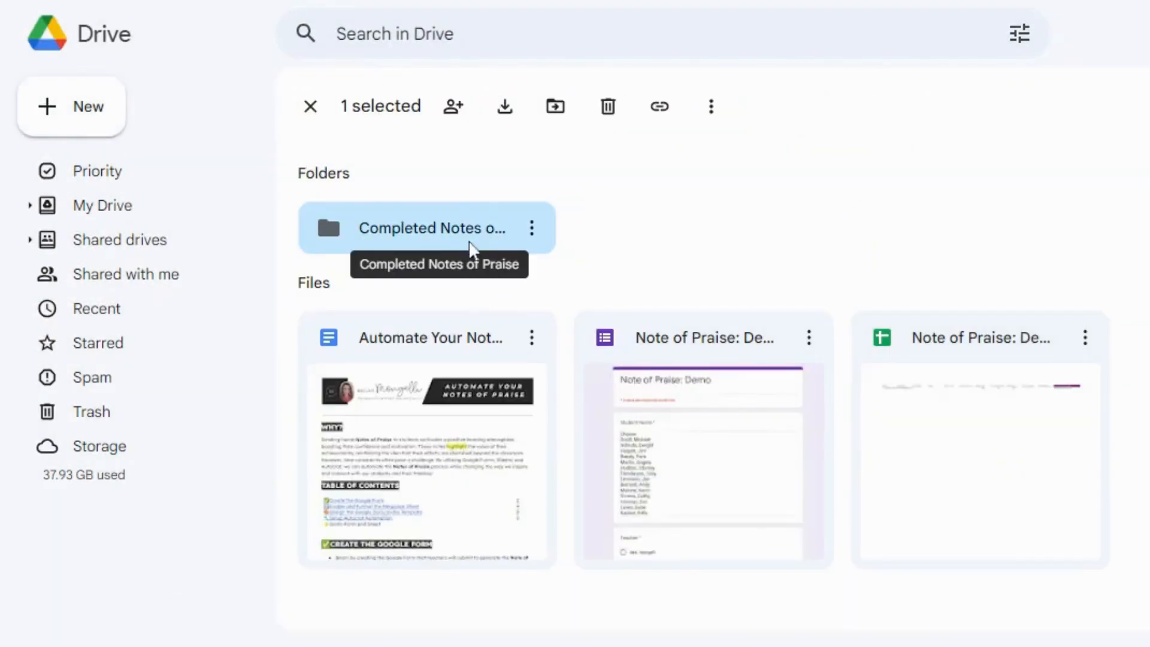
Create a Google Slides presentation in the Note of Praise Demo folder and delete the title slide's placeholders.
{"action": "left_click", "coordinate": [83, 107]}
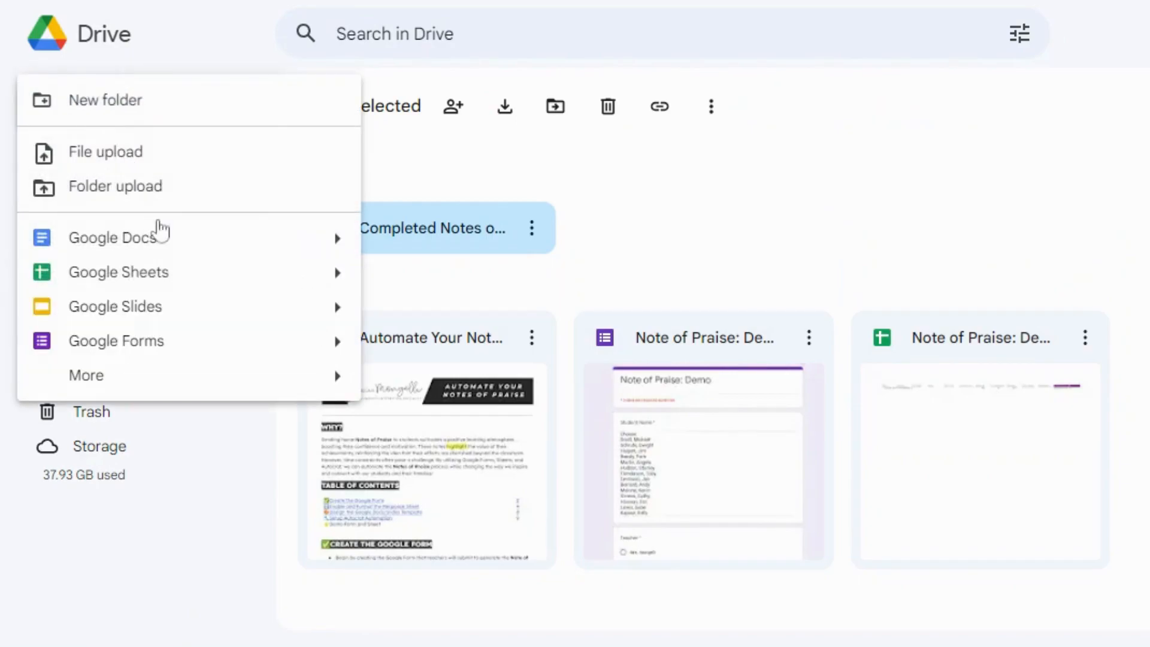
{"action": "left_click", "coordinate": [188, 303]}
{"action": "left_click_drag", "start_coordinate": [424, 188], "coordinate": [914, 468]}
{"action": "key", "text": "Delete"}
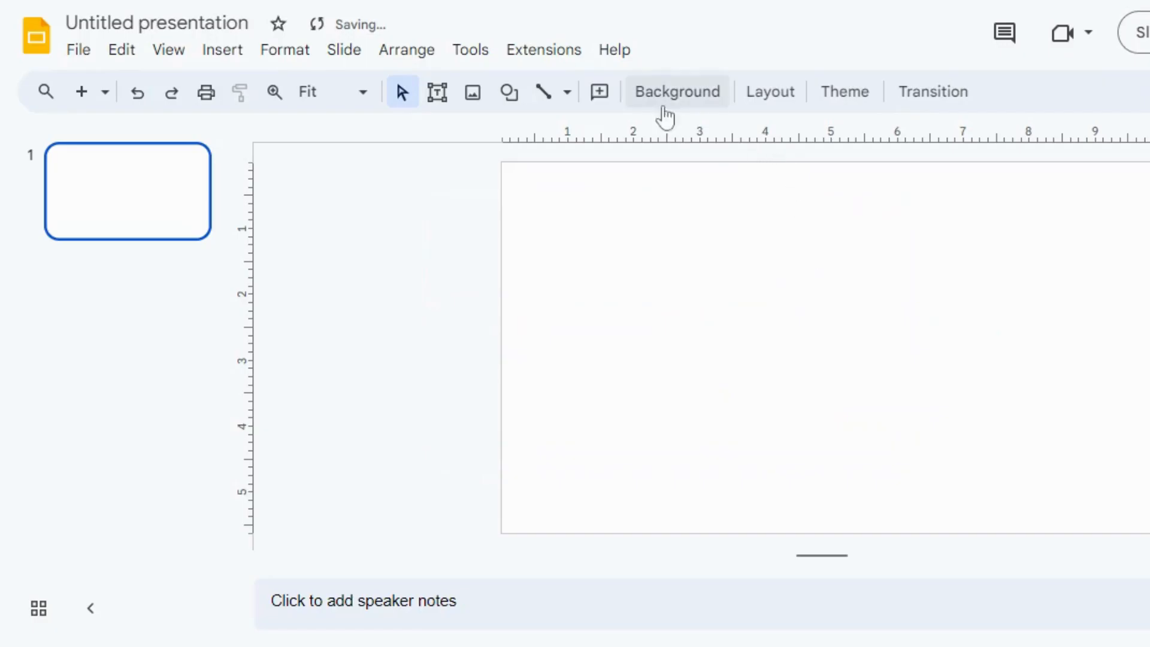
Upload the lined-paper "A Note of Praise" image and set it as the slide background.
{"action": "left_click", "coordinate": [676, 95]}
{"action": "left_click", "coordinate": [851, 327]}
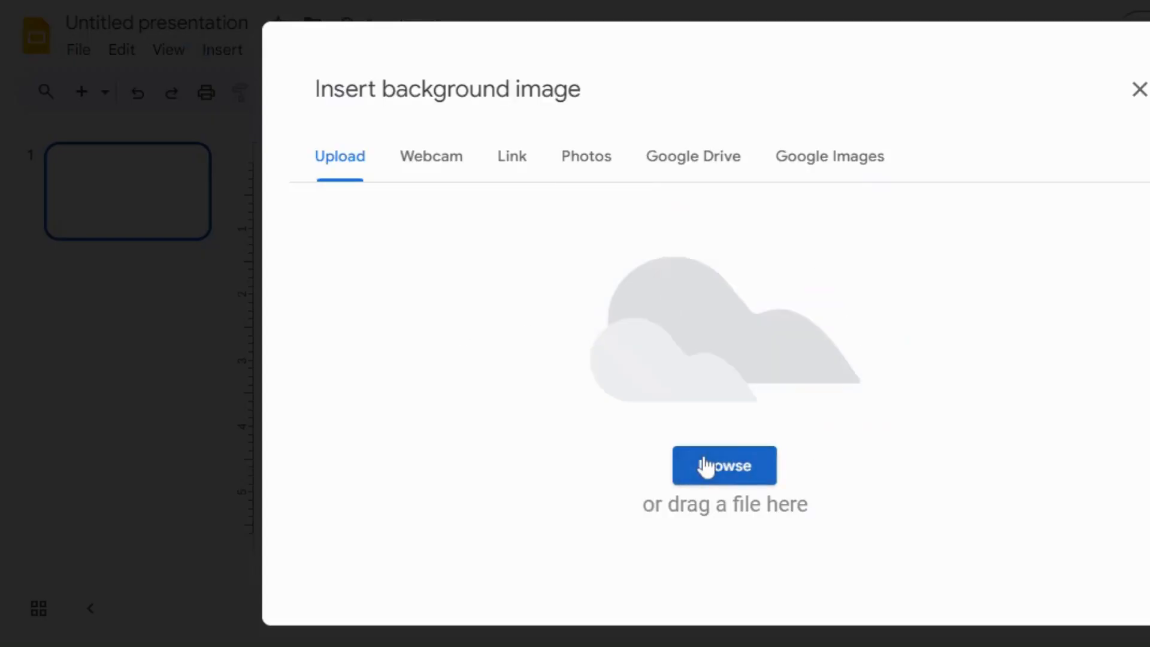
{"action": "left_click", "coordinate": [704, 460]}
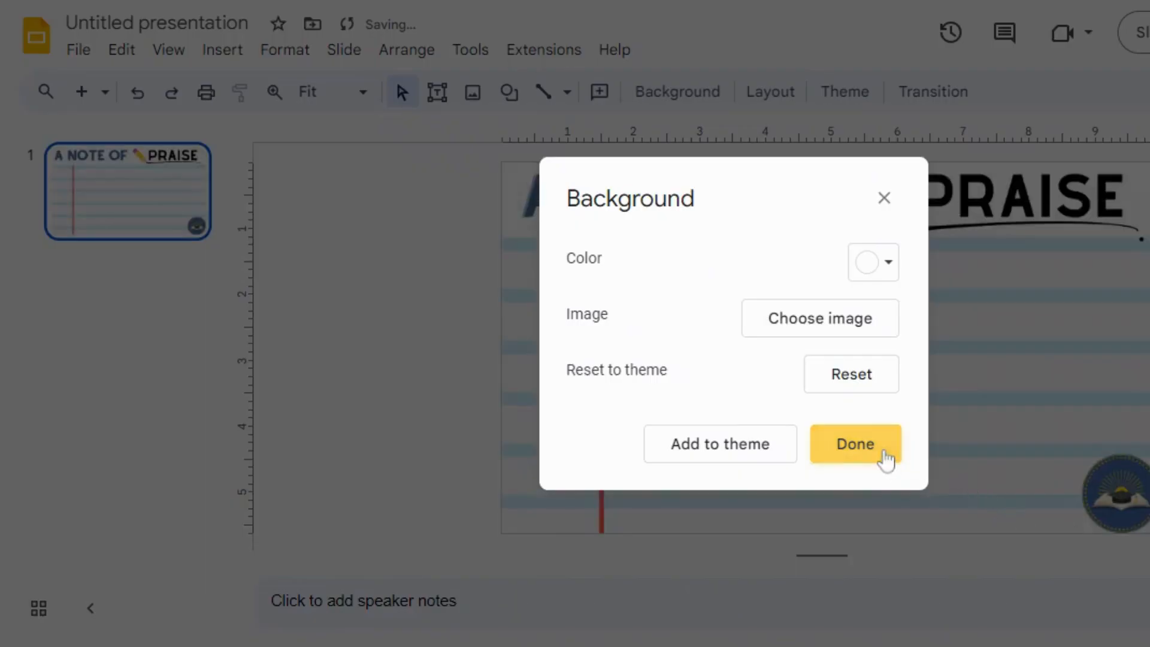
{"action": "left_click", "coordinate": [856, 444]}
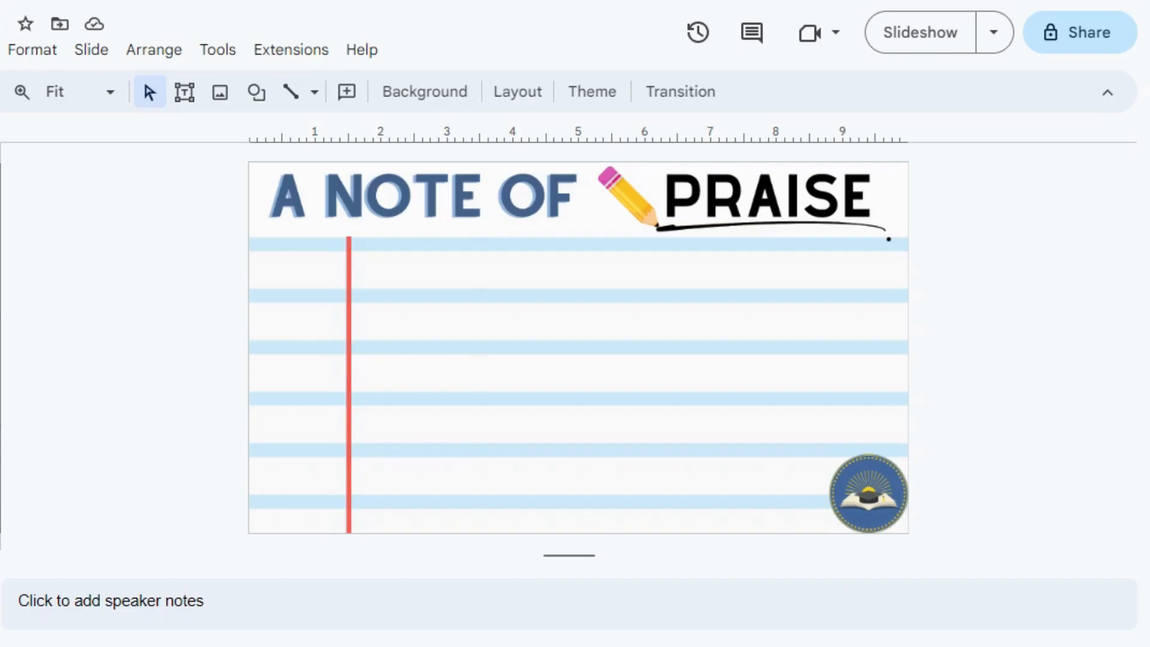
Paste the text box with the <<Timestamp>>, name, class, reason and comments merge tags and place it below the heading, beside the red margin line.
{"action": "key", "text": "ctrl+v"}
{"action": "left_click_drag", "start_coordinate": [466, 312], "coordinate": [727, 293]}
{"action": "left_click_drag", "start_coordinate": [570, 164], "coordinate": [674, 256]}
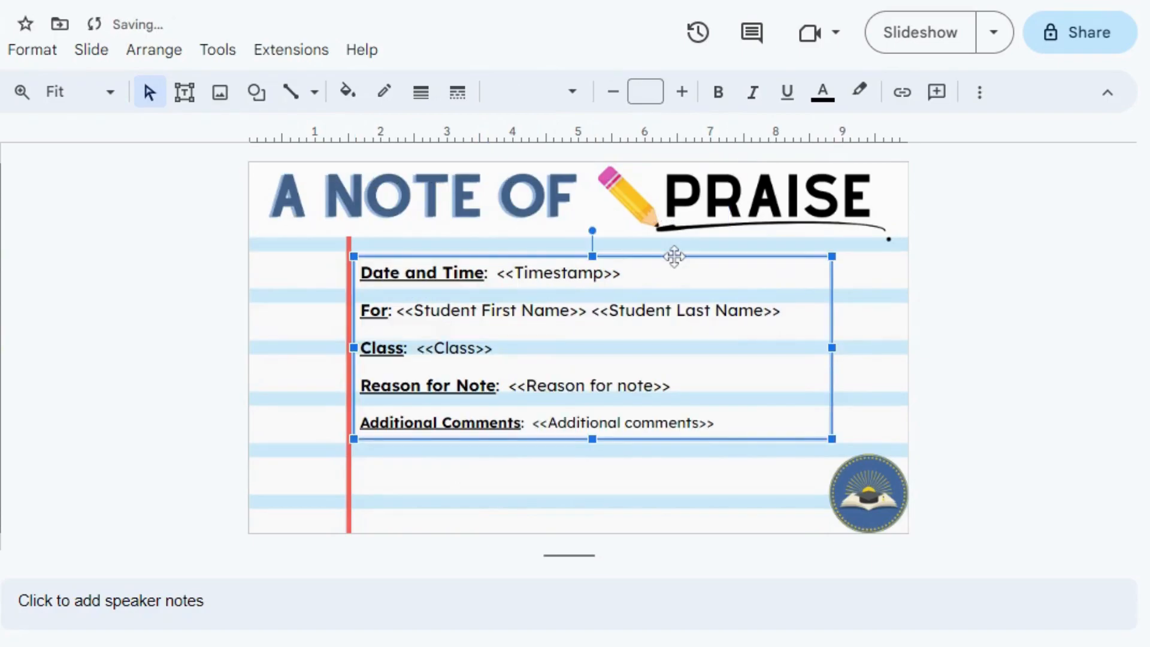
{"action": "left_click", "coordinate": [219, 377]}
Examine the << and >> brackets around the Timestamp merge tag in the text box.
{"action": "left_click", "coordinate": [542, 262]}
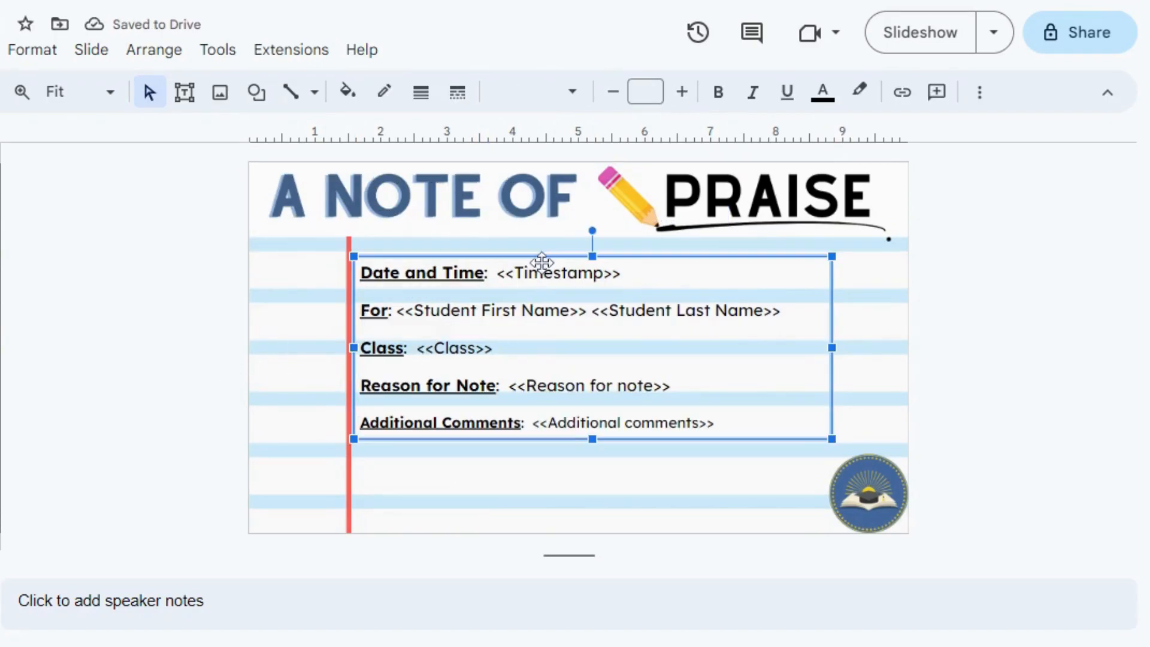
{"action": "left_click", "coordinate": [547, 270]}
{"action": "double_click", "coordinate": [547, 273]}
{"action": "left_click_drag", "start_coordinate": [498, 274], "coordinate": [515, 273]}
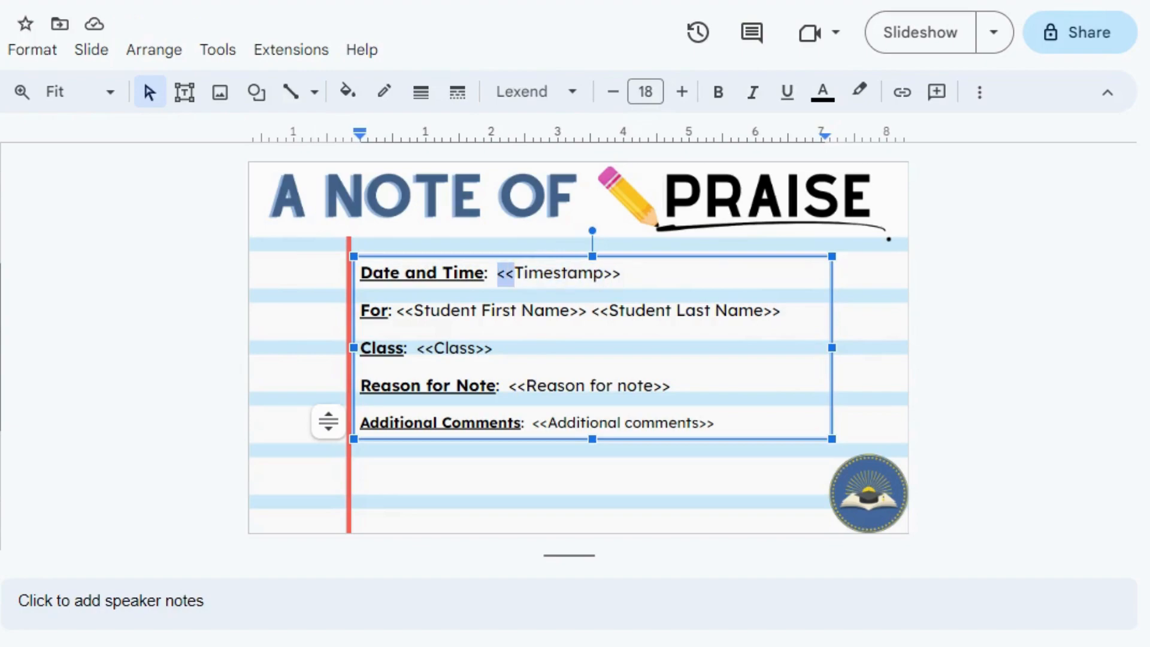
{"action": "left_click_drag", "start_coordinate": [621, 273], "coordinate": [604, 273]}
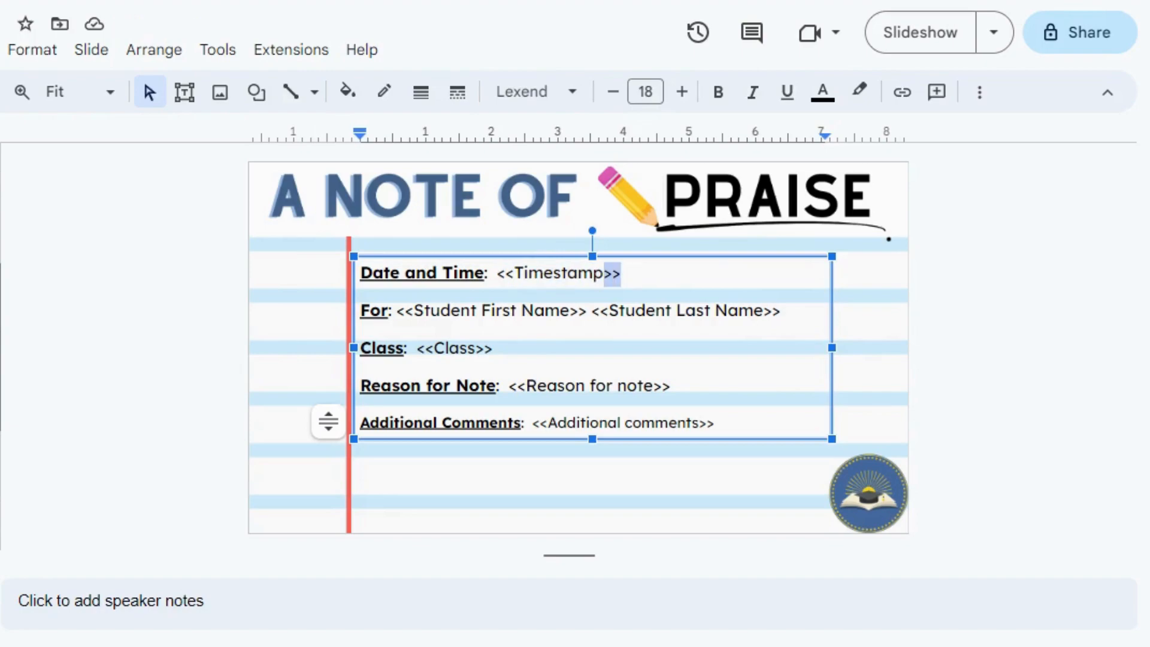
{"action": "left_click", "coordinate": [120, 486]}
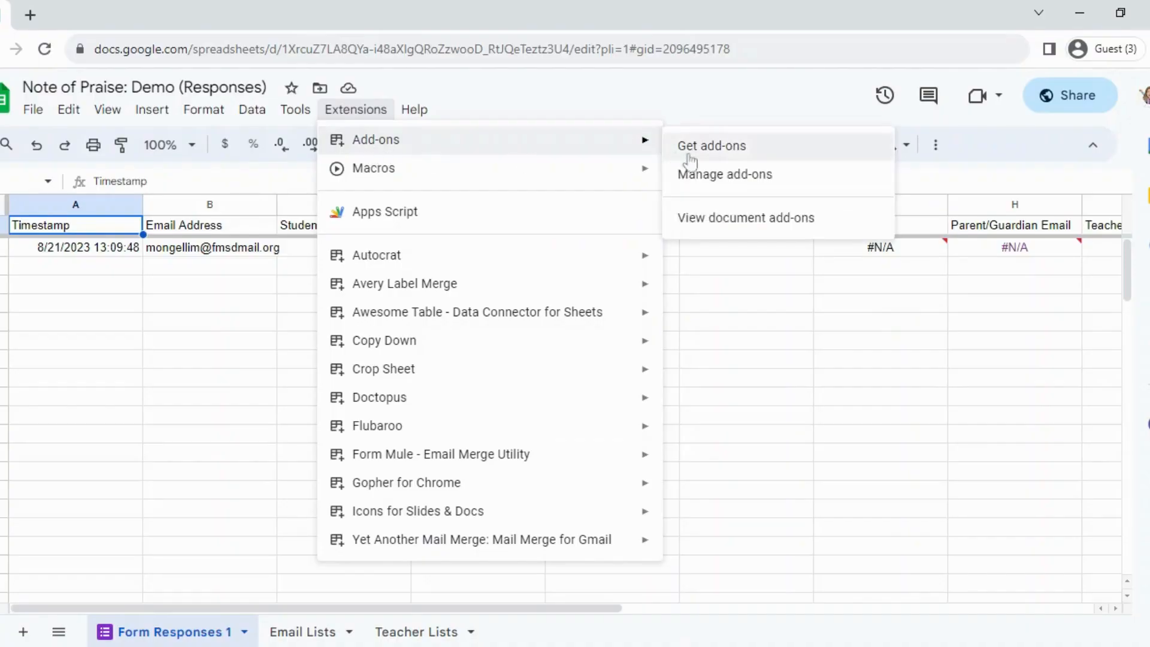
Search the Google Workspace Marketplace for Autocrat and view its add-on listing.
{"action": "left_click", "coordinate": [695, 150]}
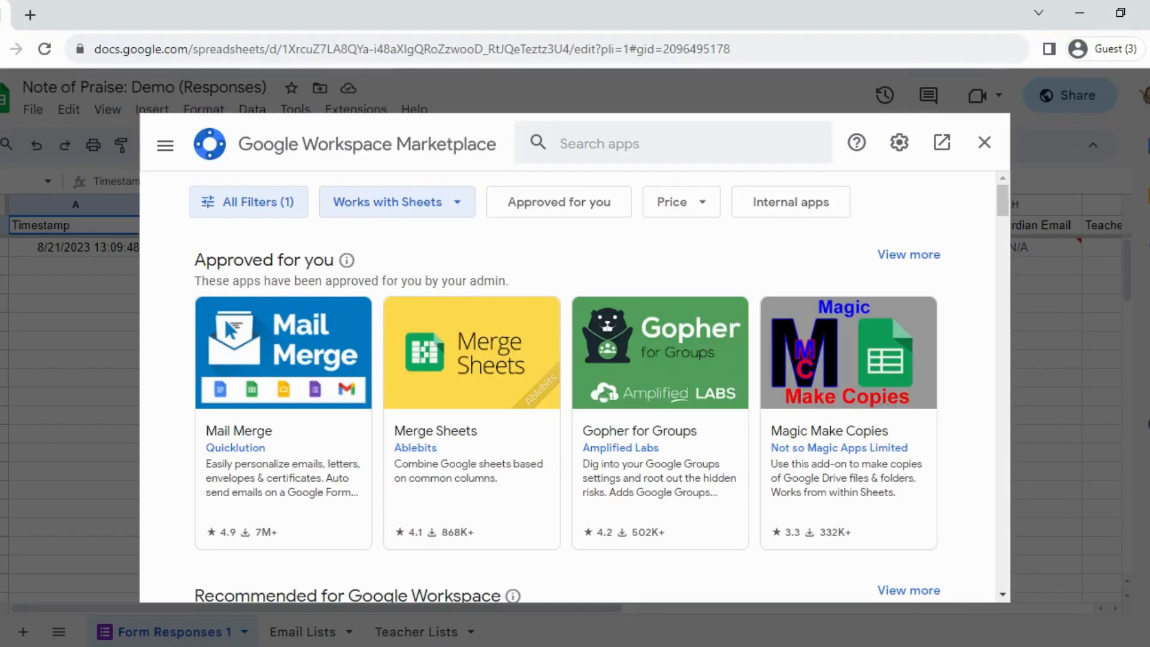
{"action": "type", "text": "autocra"}
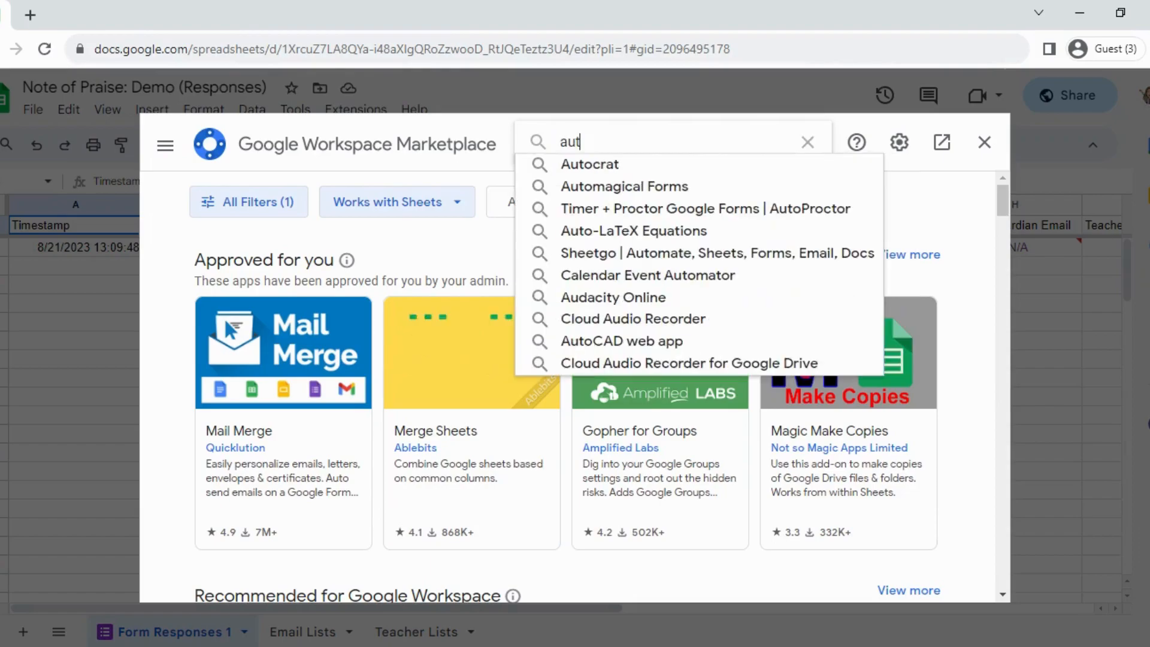
{"action": "type", "text": "t"}
{"action": "left_click", "coordinate": [567, 167]}
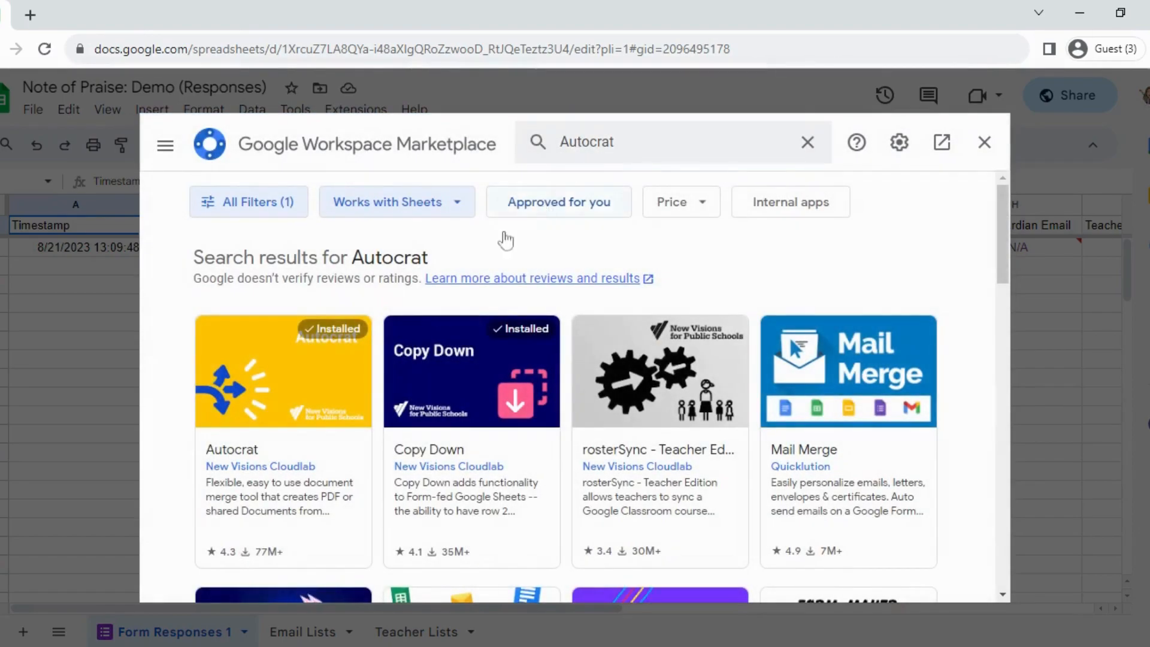
{"action": "left_click", "coordinate": [315, 374]}
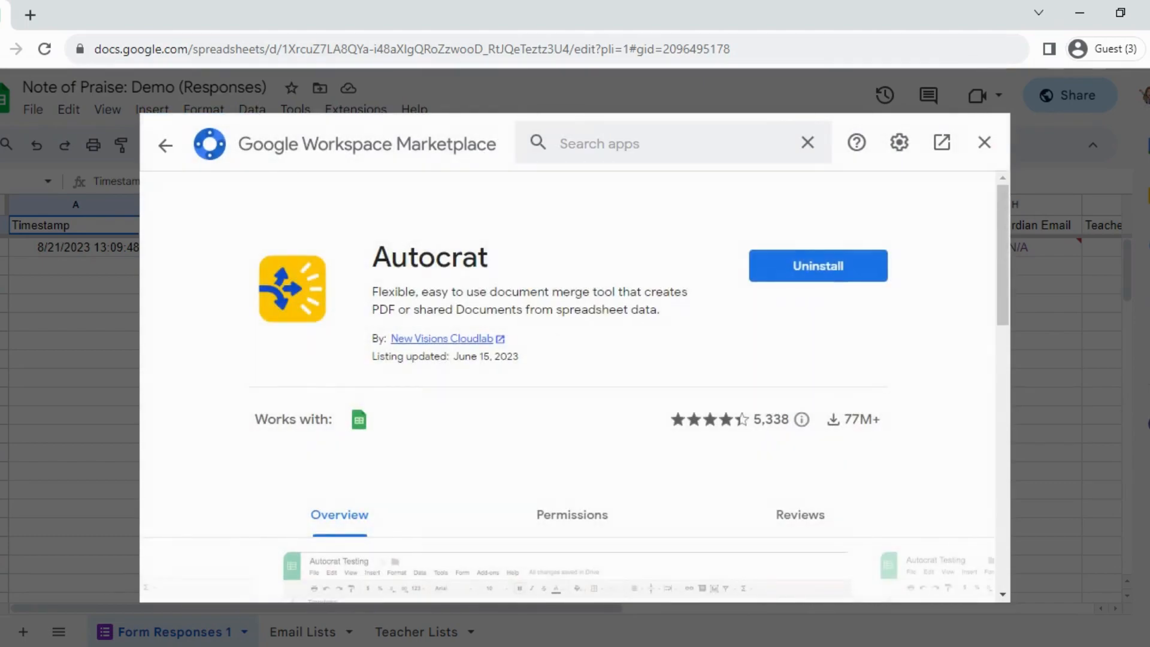
{"action": "scroll", "coordinate": [313, 372], "scroll_direction": "down", "scroll_amount": 1}
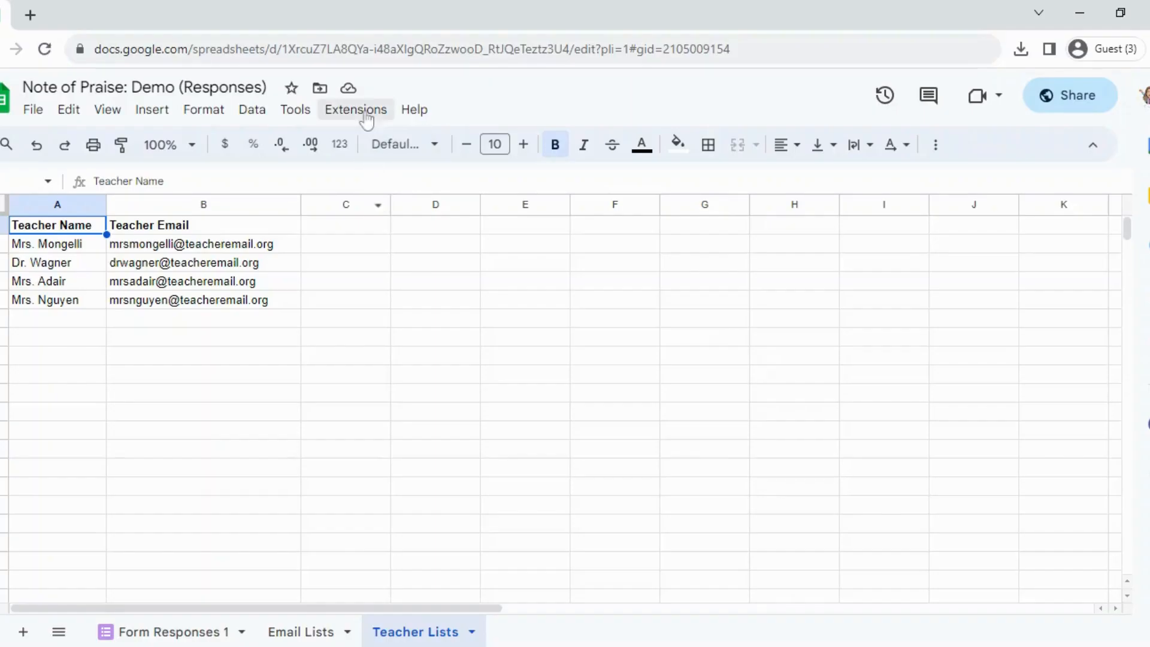
Launch Autocrat for the responses spreadsheet and create a merge job named "Notes of Praise".
{"action": "left_click", "coordinate": [358, 110]}
{"action": "mouse_move", "coordinate": [410, 258]}
{"action": "left_click", "coordinate": [696, 270]}
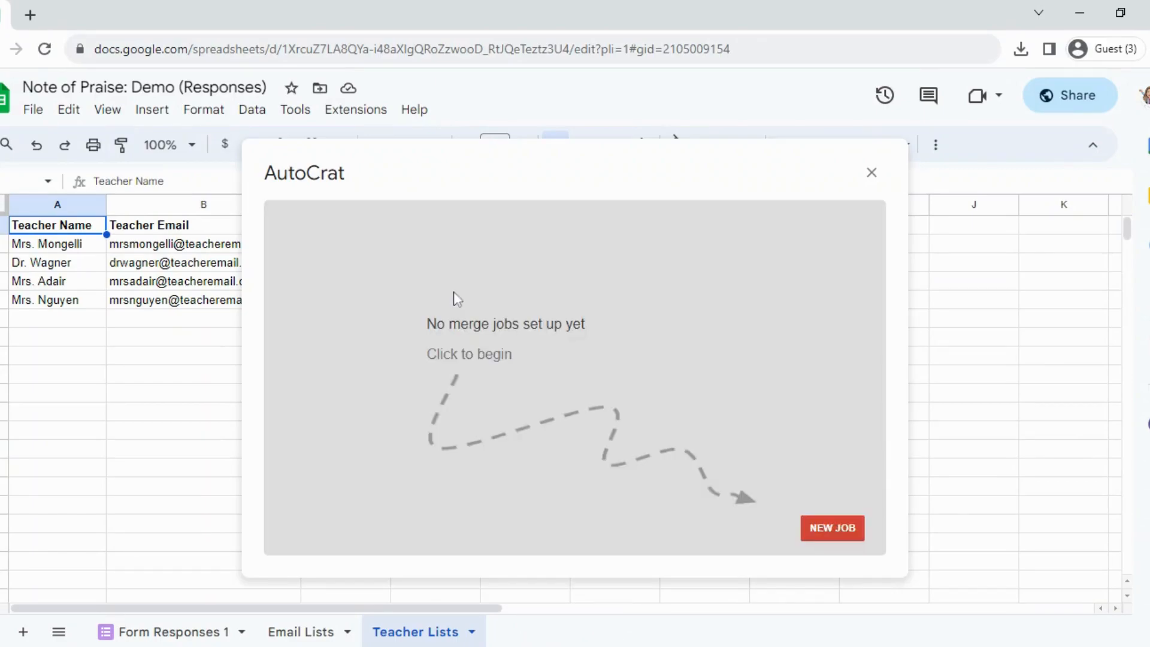
{"action": "left_click", "coordinate": [827, 529]}
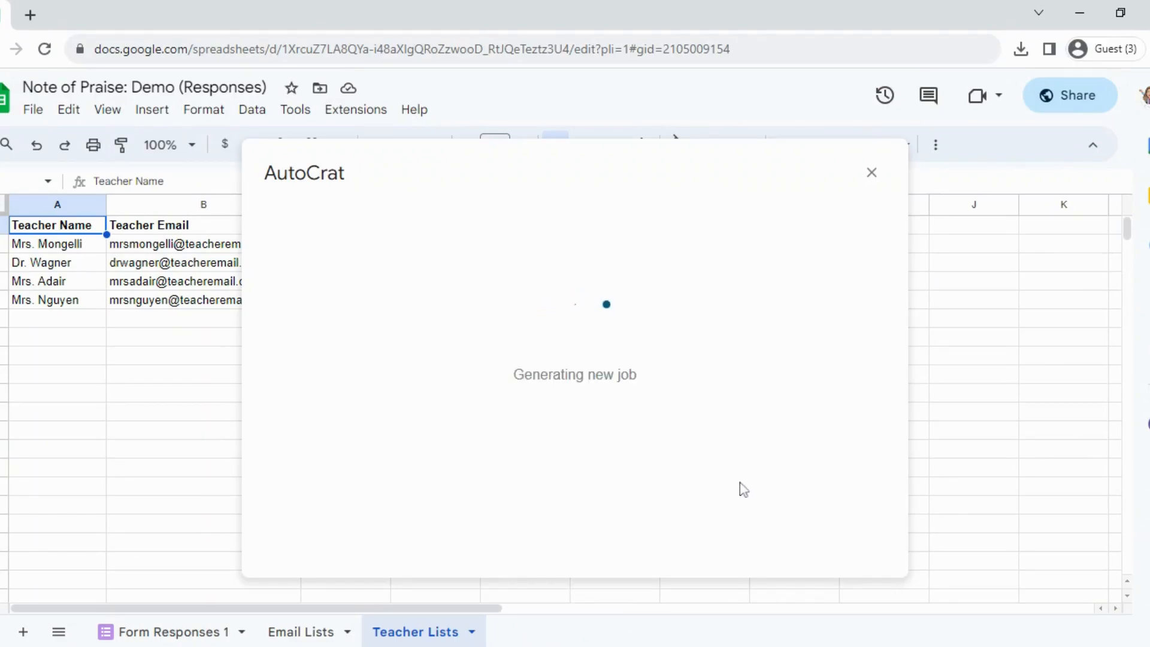
{"action": "left_click", "coordinate": [450, 292]}
{"action": "type", "text": "Notes of Praise"}
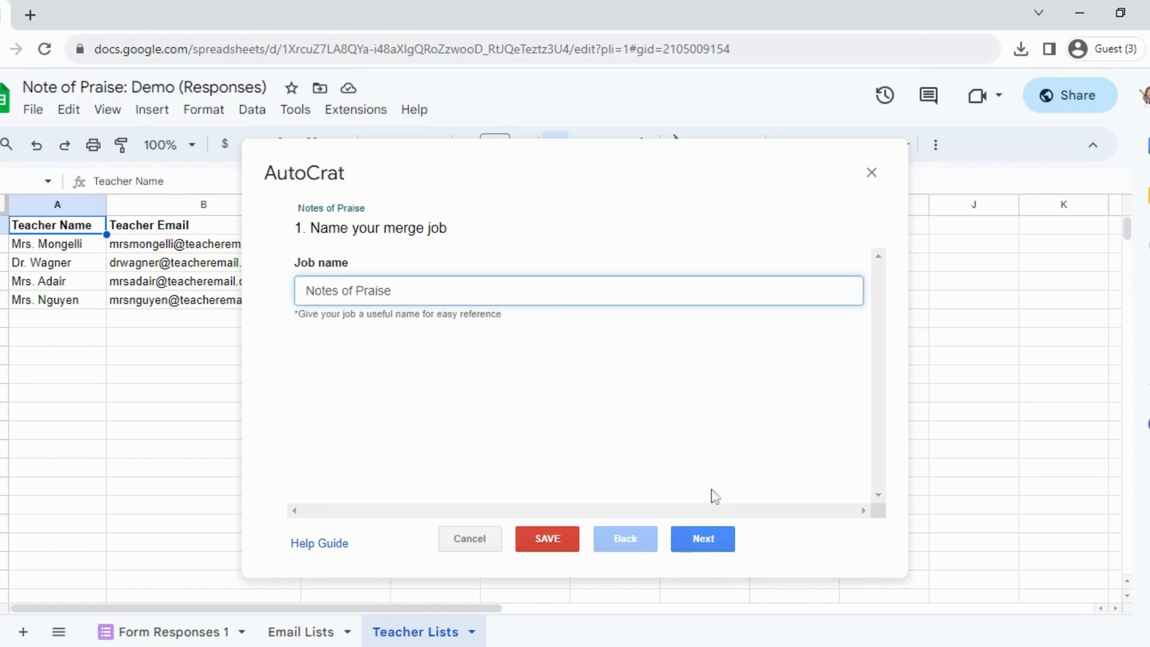
{"action": "left_click", "coordinate": [706, 546]}
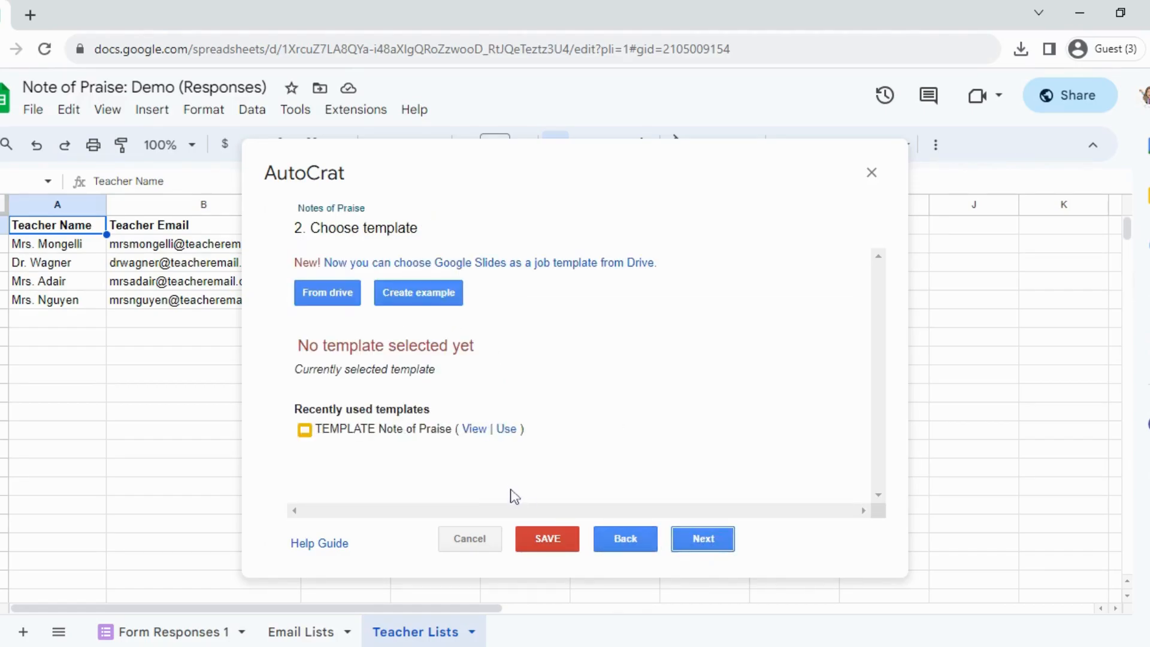
Use TEMPLATE Note of Praise as the job's template and accept the matching of its merge tags to the Form Responses 1 columns.
{"action": "left_click", "coordinate": [507, 428]}
{"action": "left_click", "coordinate": [516, 434]}
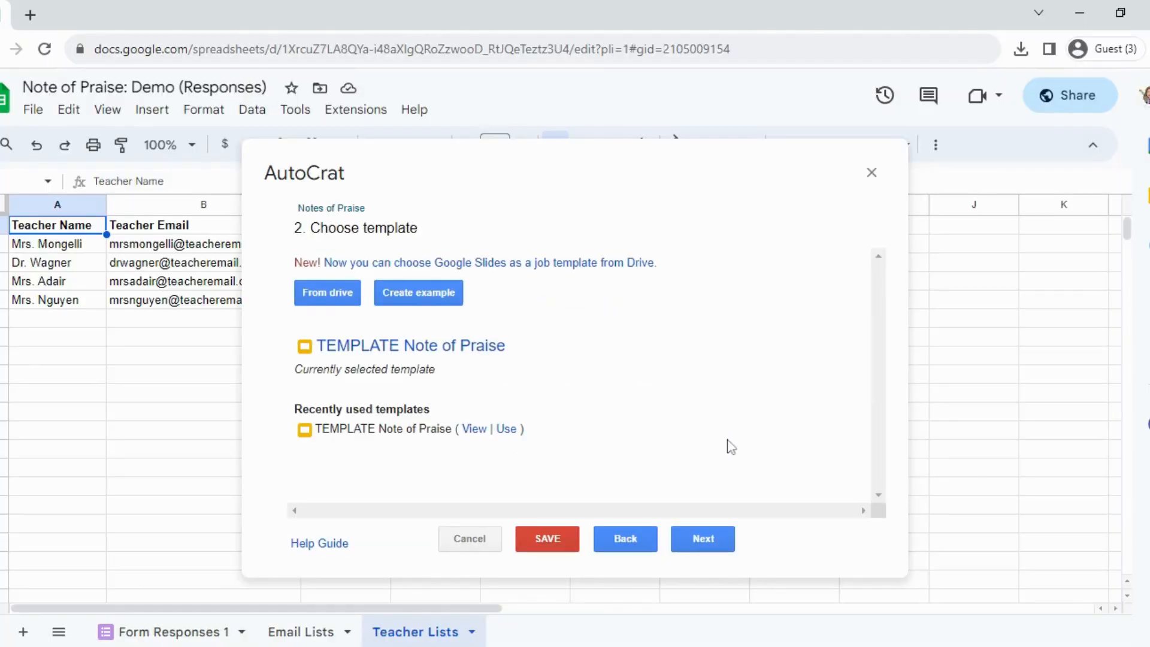
{"action": "left_click", "coordinate": [726, 544]}
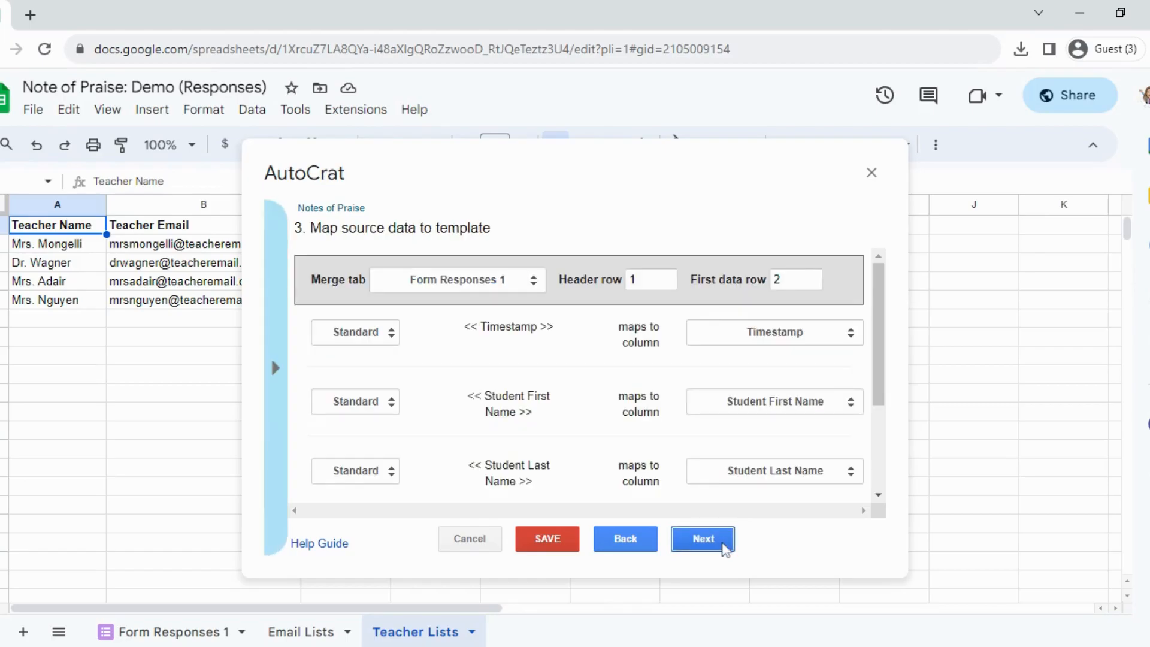
{"action": "scroll", "coordinate": [842, 324], "scroll_direction": "down", "scroll_amount": 3}
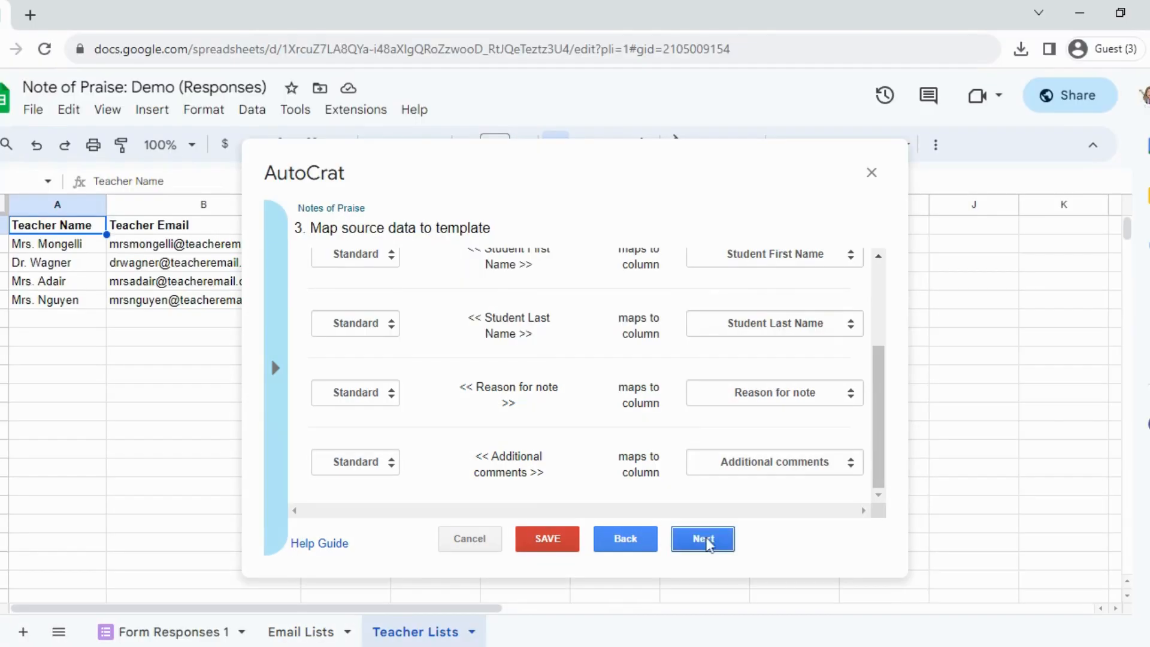
{"action": "left_click", "coordinate": [705, 539]}
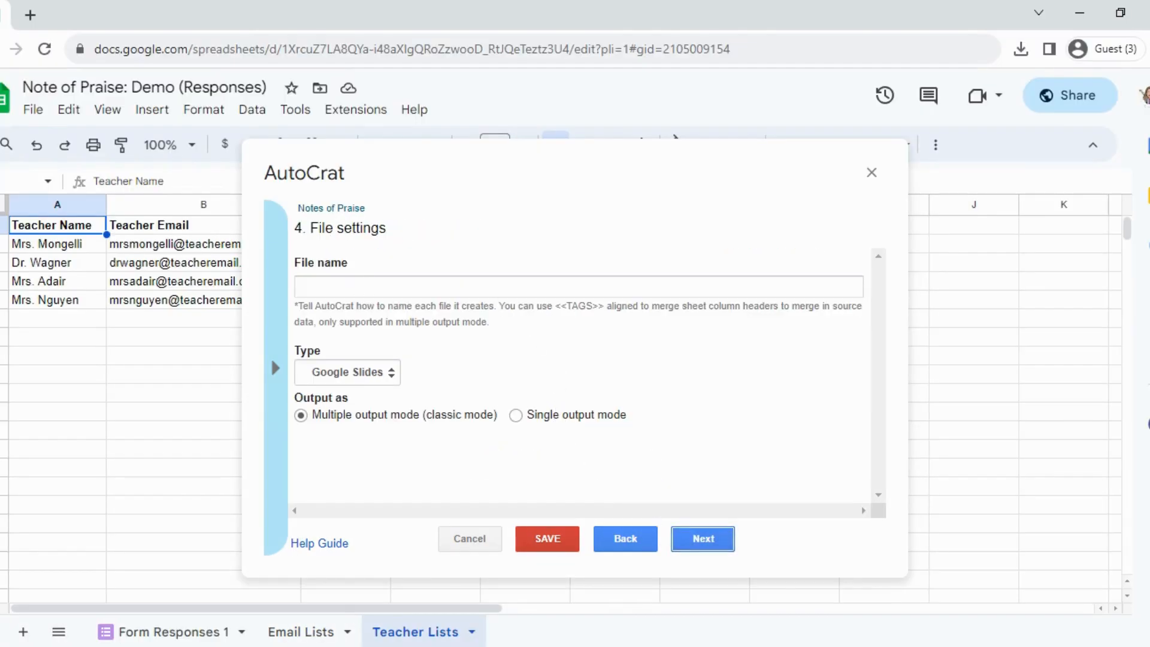
Set the merged file name to "<<Student Name>> Note of Praise", taking the tag from the Student Name column header.
{"action": "type", "text": "<<"}
{"action": "left_click", "coordinate": [159, 632]}
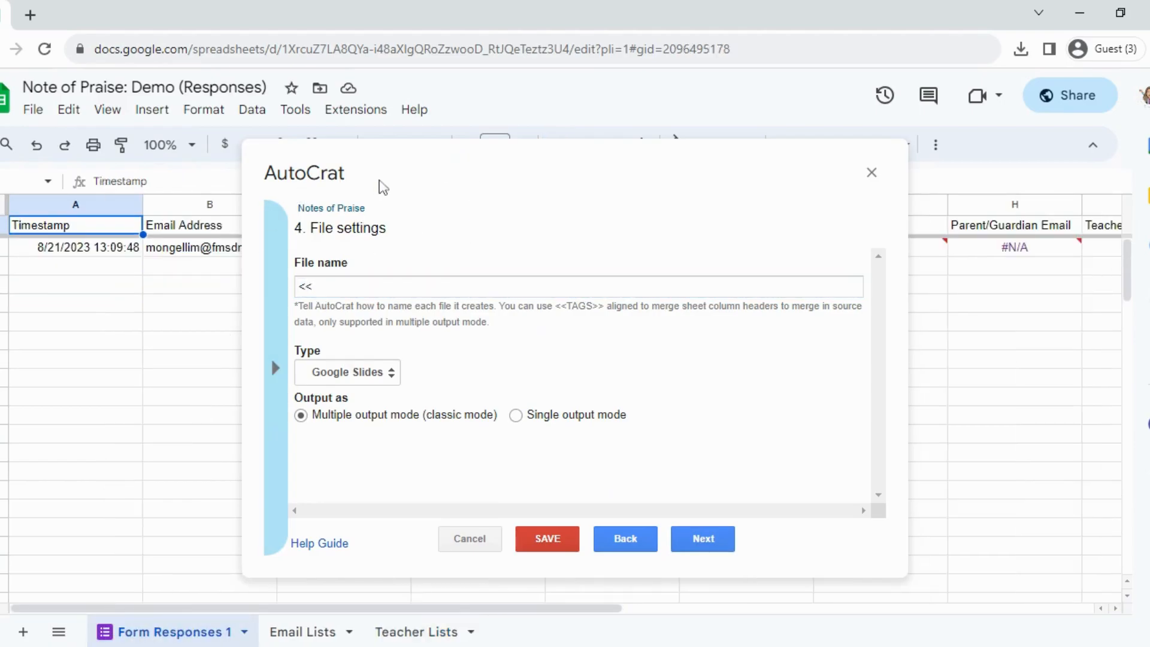
{"action": "left_click_drag", "start_coordinate": [379, 185], "coordinate": [570, 198]}
{"action": "left_click", "coordinate": [310, 233]}
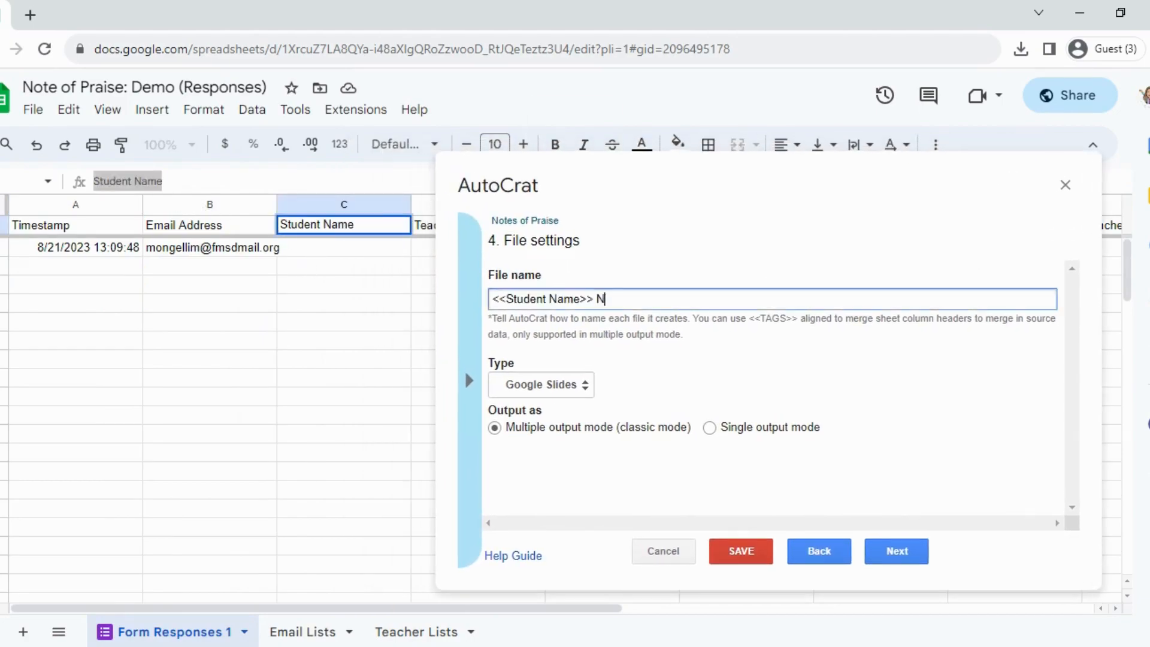
{"action": "type", "text": "ote of Praise"}
Set the merged files' type to PDF and continue to the destination folder settings.
{"action": "left_click", "coordinate": [541, 385]}
{"action": "left_click", "coordinate": [533, 426]}
{"action": "left_click", "coordinate": [893, 552]}
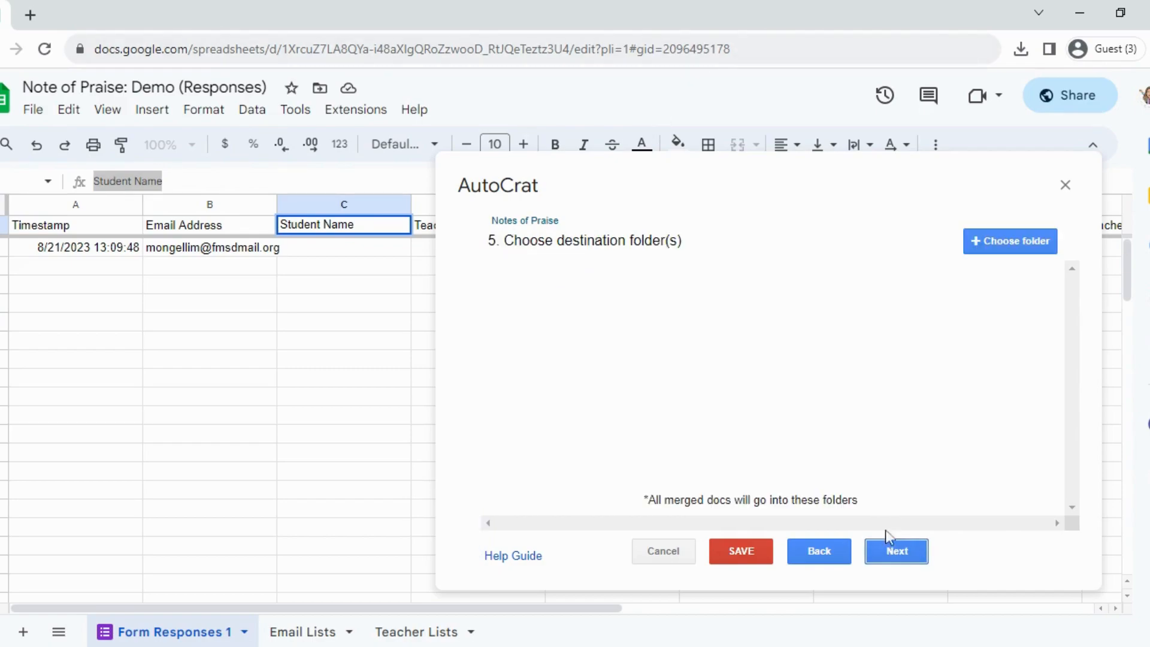
Choose the Completed Notes of Praise folder as the destination for the merged documents.
{"action": "left_click", "coordinate": [1005, 240]}
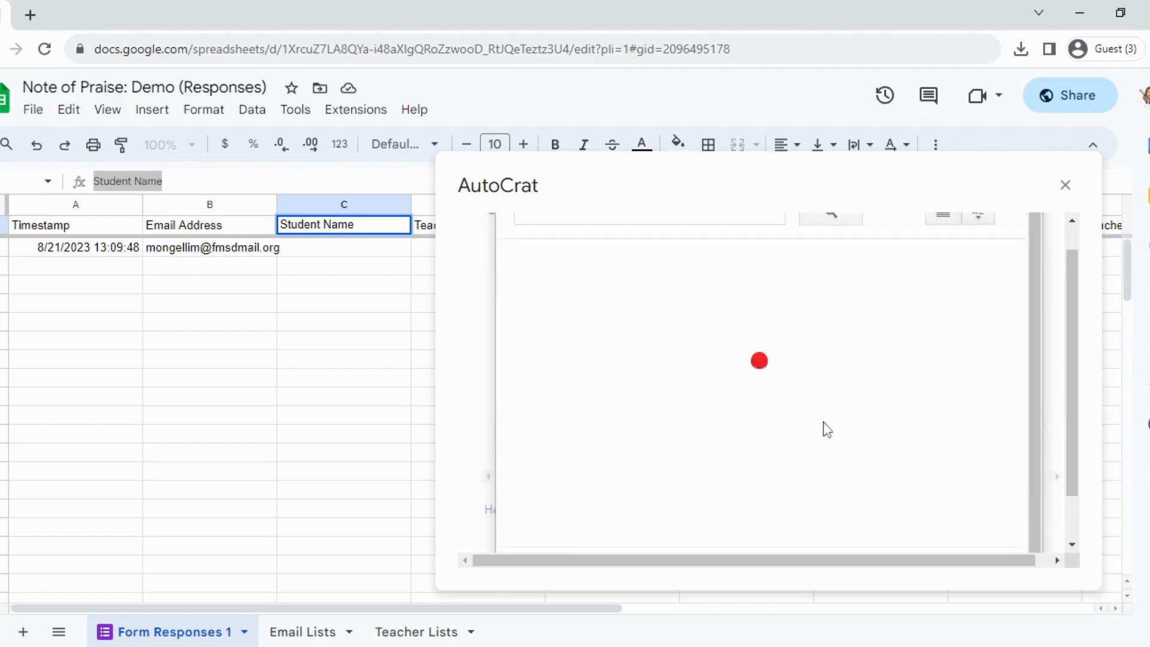
{"action": "left_click", "coordinate": [643, 338]}
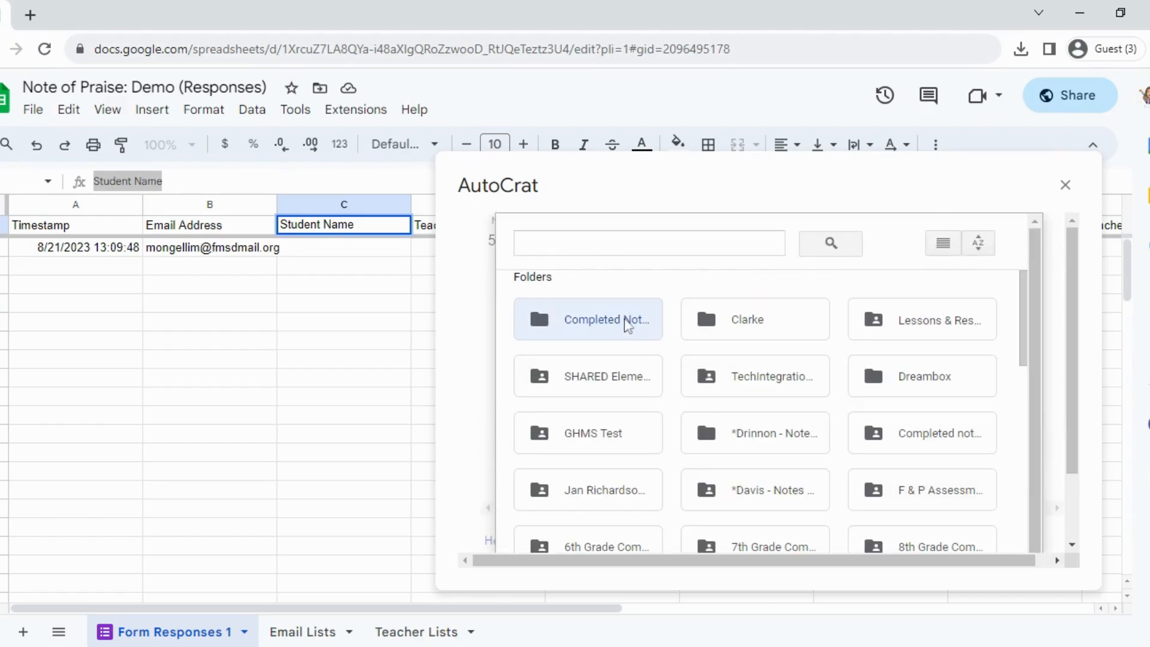
{"action": "scroll", "coordinate": [1045, 415], "scroll_direction": "down", "scroll_amount": 2}
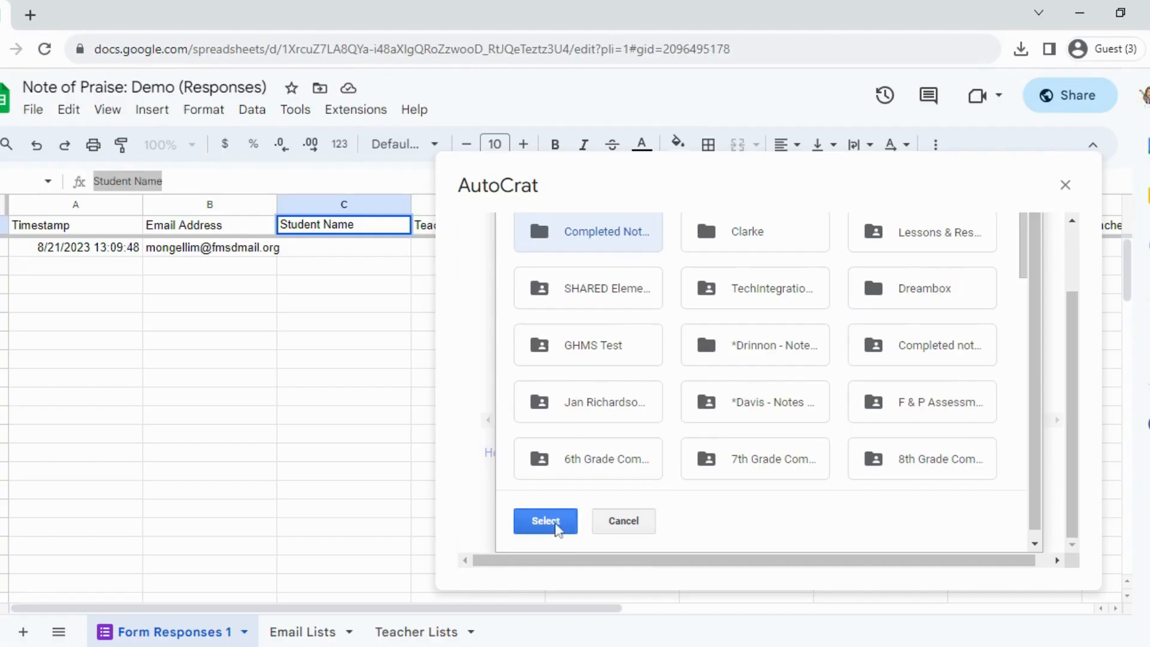
{"action": "left_click", "coordinate": [320, 498]}
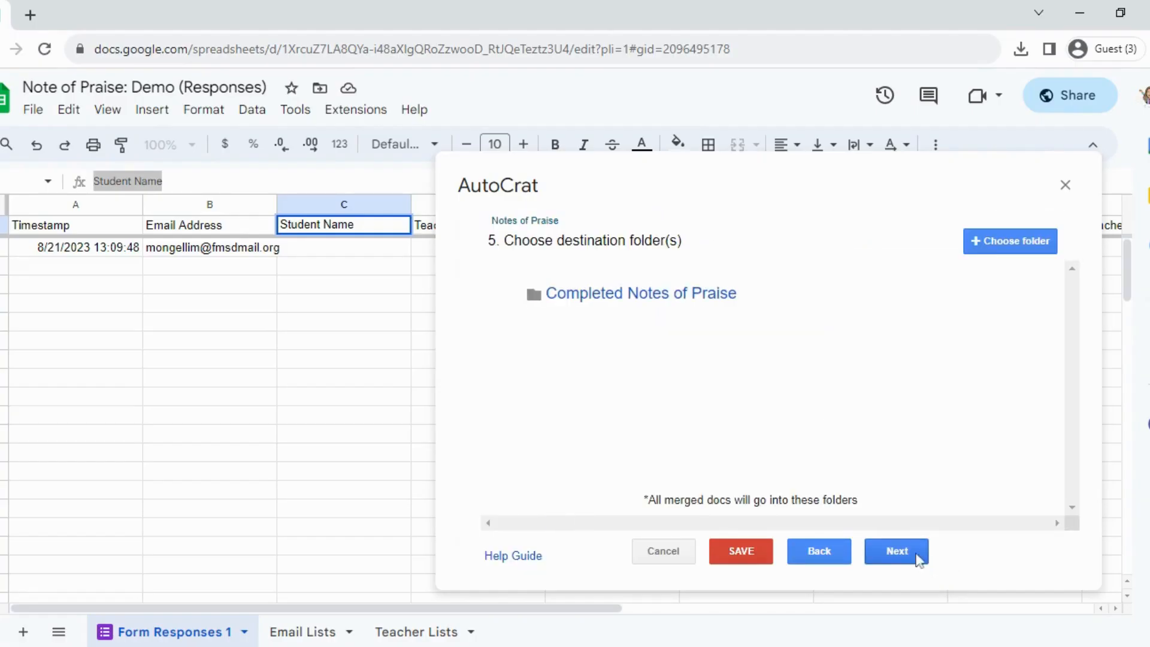
{"action": "left_click", "coordinate": [913, 555]}
Skip the optional settings up to the merge condition and continue to Share docs & send emails.
{"action": "left_click", "coordinate": [913, 554]}
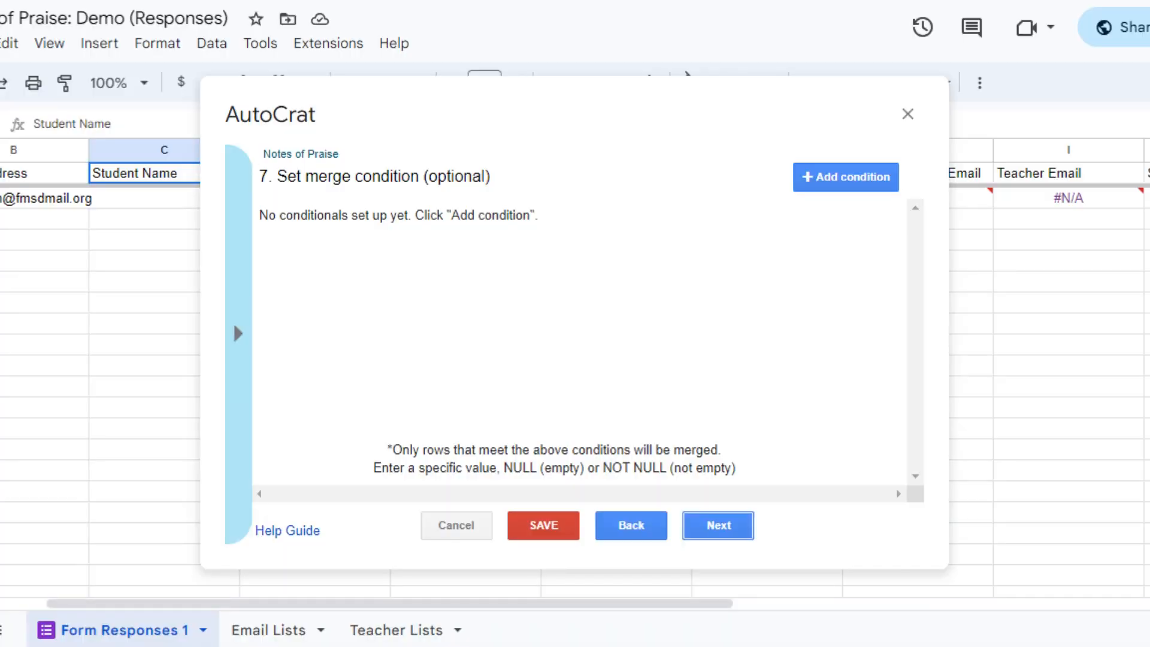
{"action": "left_click", "coordinate": [719, 526]}
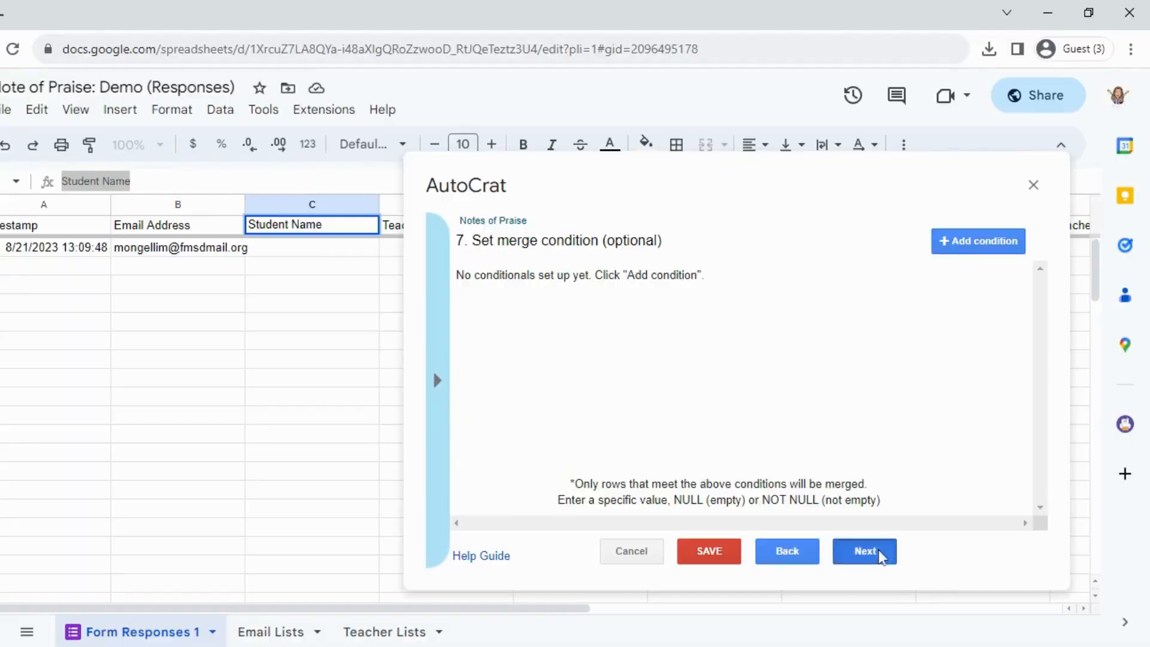
{"action": "left_click", "coordinate": [728, 526]}
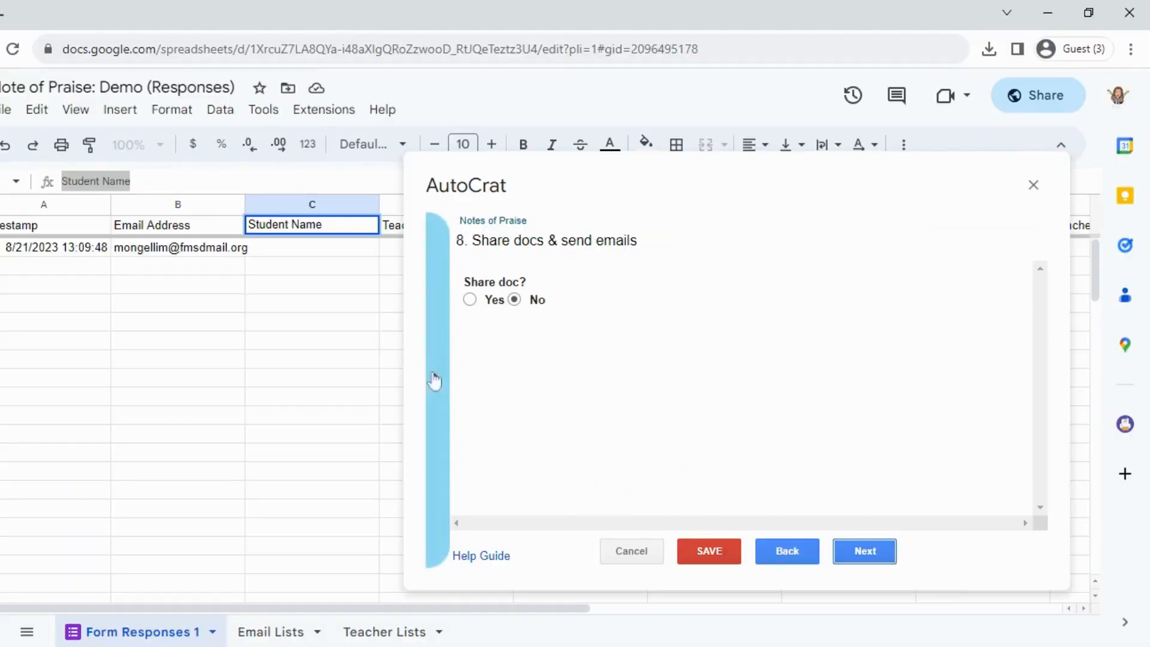
Turn on sharing of the merged document for the Notes of Praise job.
{"action": "left_click", "coordinate": [479, 301]}
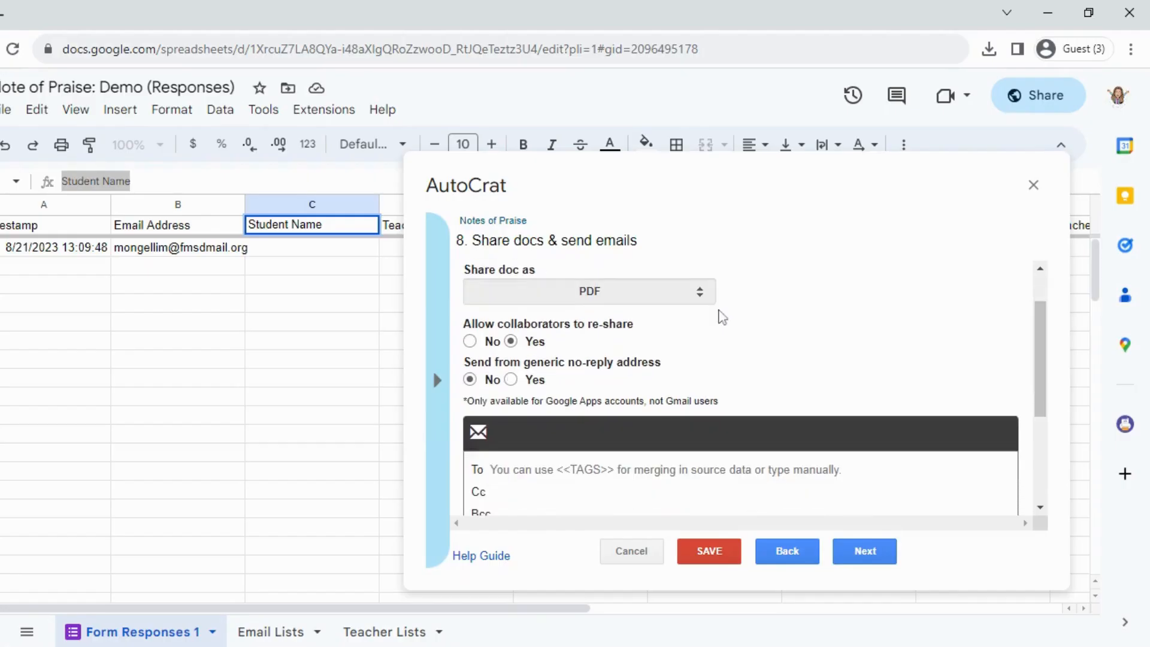
{"action": "scroll", "coordinate": [374, 270], "scroll_direction": "down", "scroll_amount": 1}
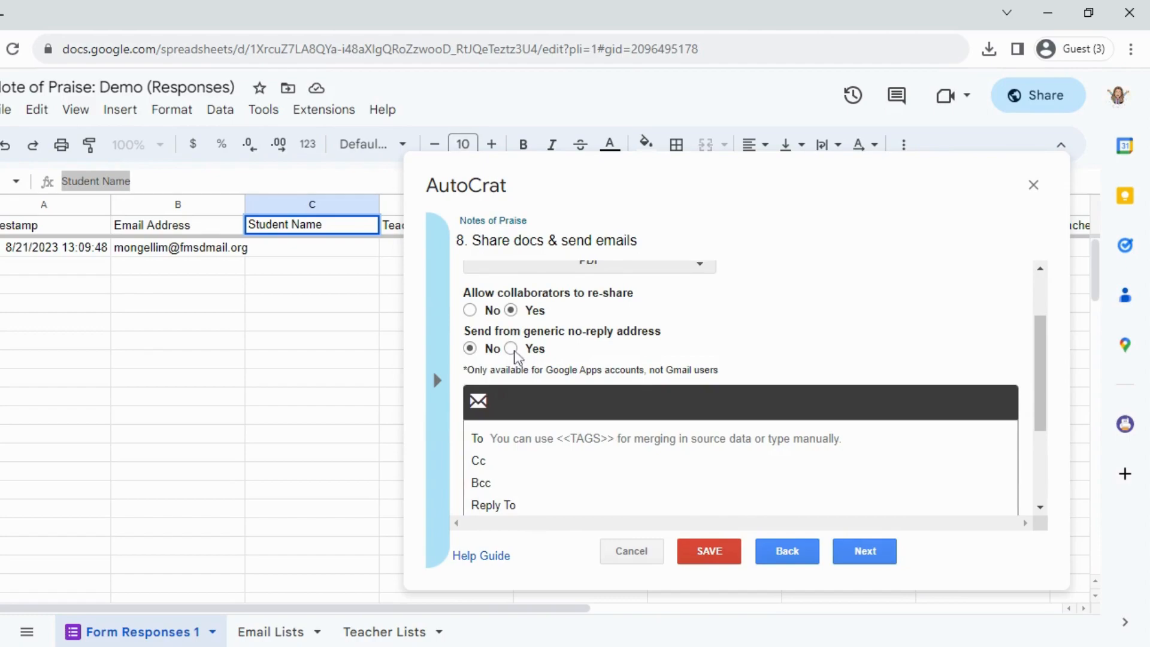
{"action": "scroll", "coordinate": [667, 389], "scroll_direction": "down", "scroll_amount": 1}
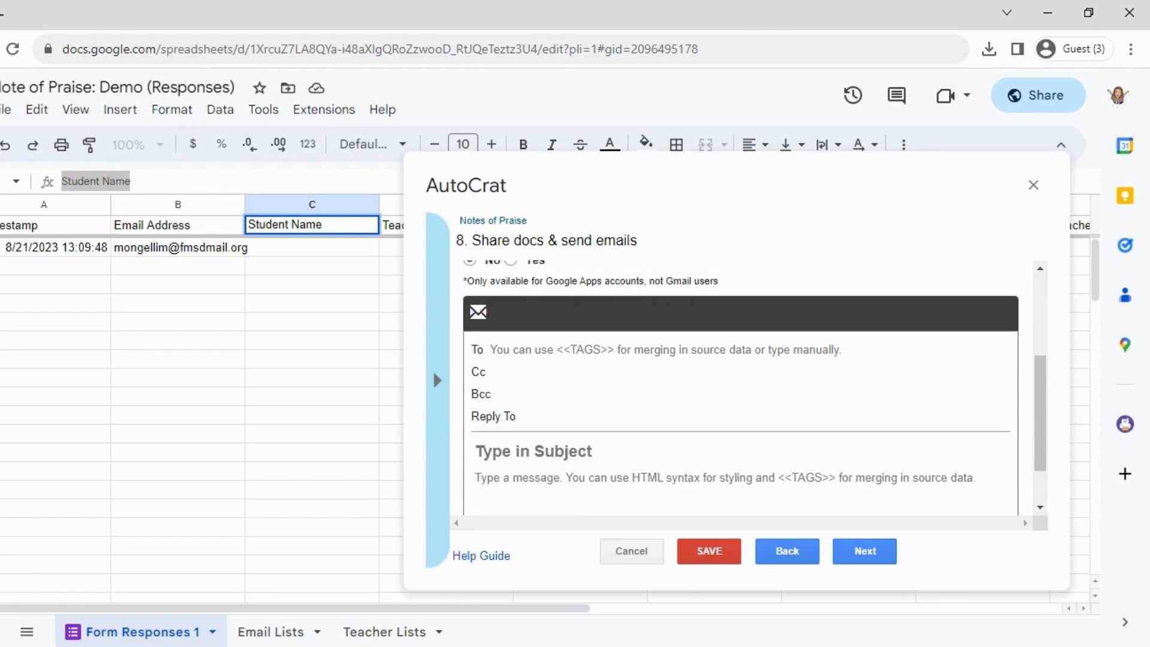
Enter the <<Parent/Guardian Email>> merge tag, copied from the column header and followed by a comma, as the email's first recipient.
{"action": "left_click", "coordinate": [656, 350]}
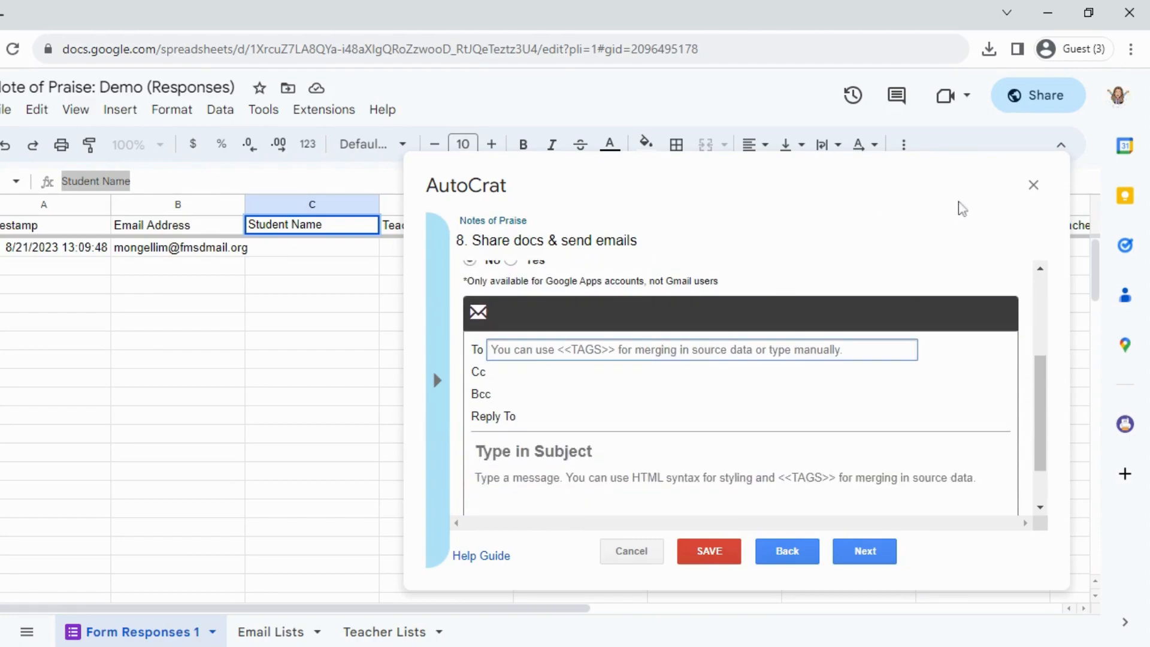
{"action": "left_click", "coordinate": [876, 173]}
{"action": "left_click_drag", "start_coordinate": [314, 609], "coordinate": [649, 620]}
{"action": "left_click", "coordinate": [179, 341]}
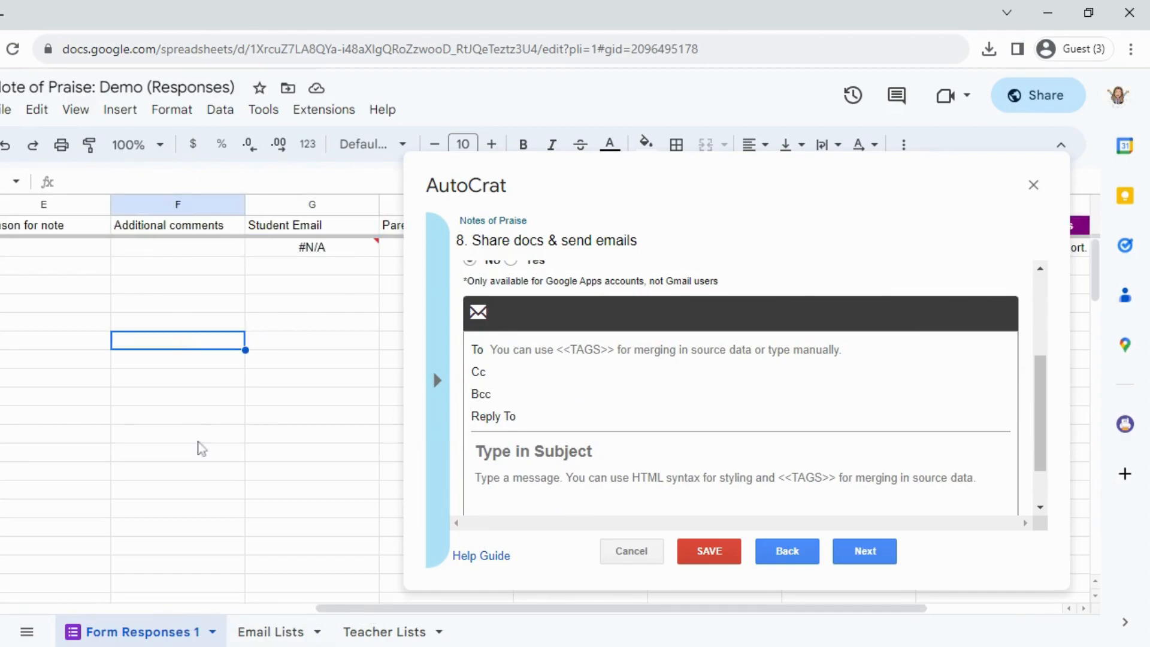
{"action": "left_click_drag", "start_coordinate": [449, 611], "coordinate": [521, 616]}
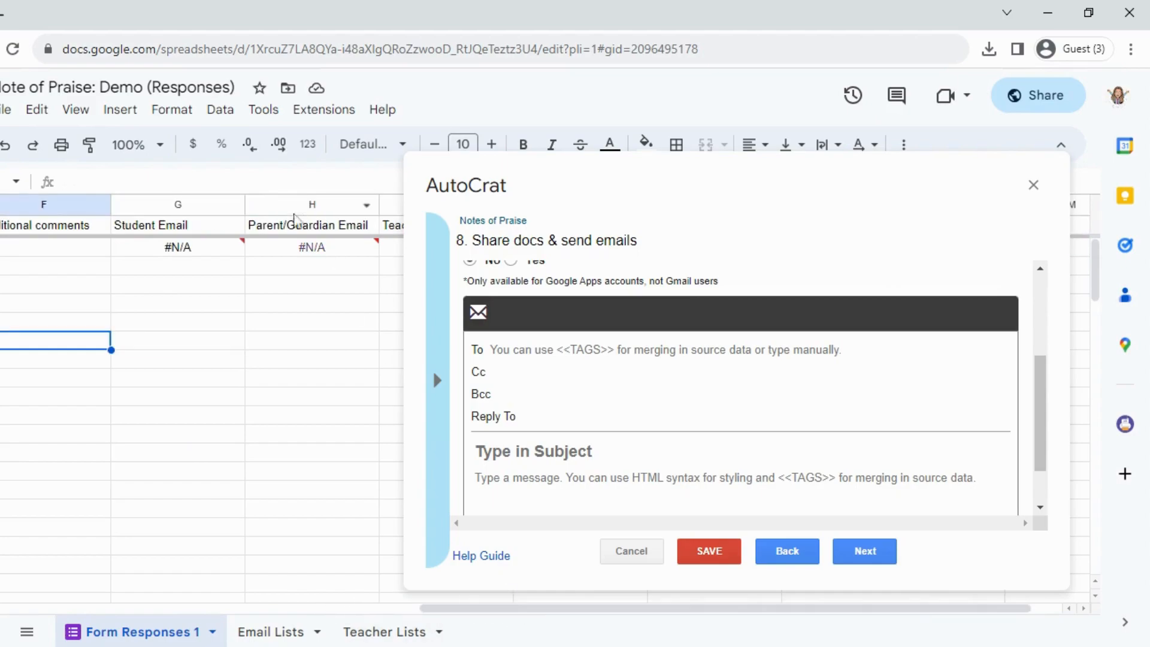
{"action": "left_click", "coordinate": [298, 222]}
{"action": "key", "text": "Return"}
{"action": "key", "text": "ctrl+a"}
{"action": "key", "text": "ctrl+c"}
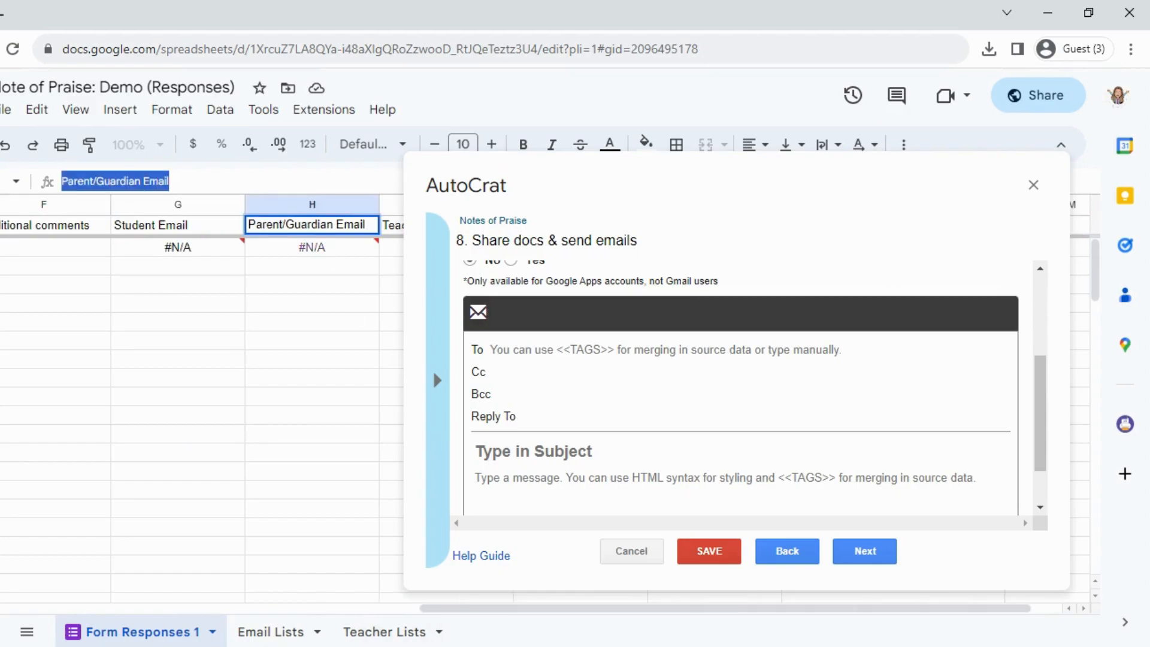
{"action": "left_click", "coordinate": [585, 347]}
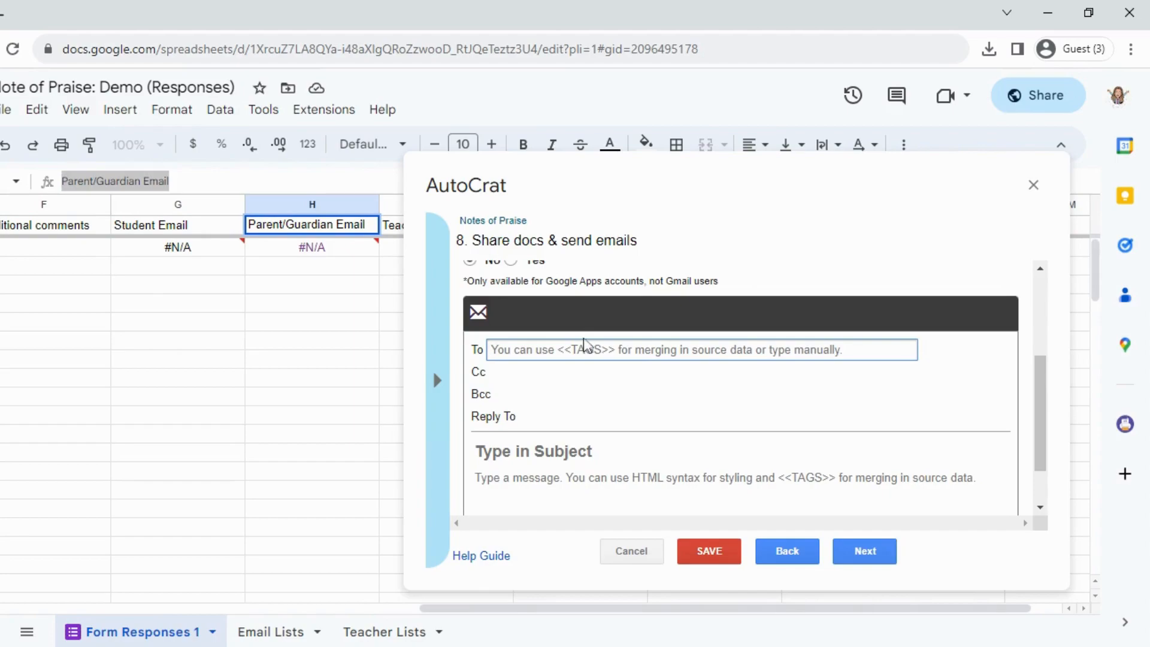
{"action": "type", "text": "<<"}
{"action": "key", "text": "ctrl+v"}
{"action": "type", "text": ">>,"}
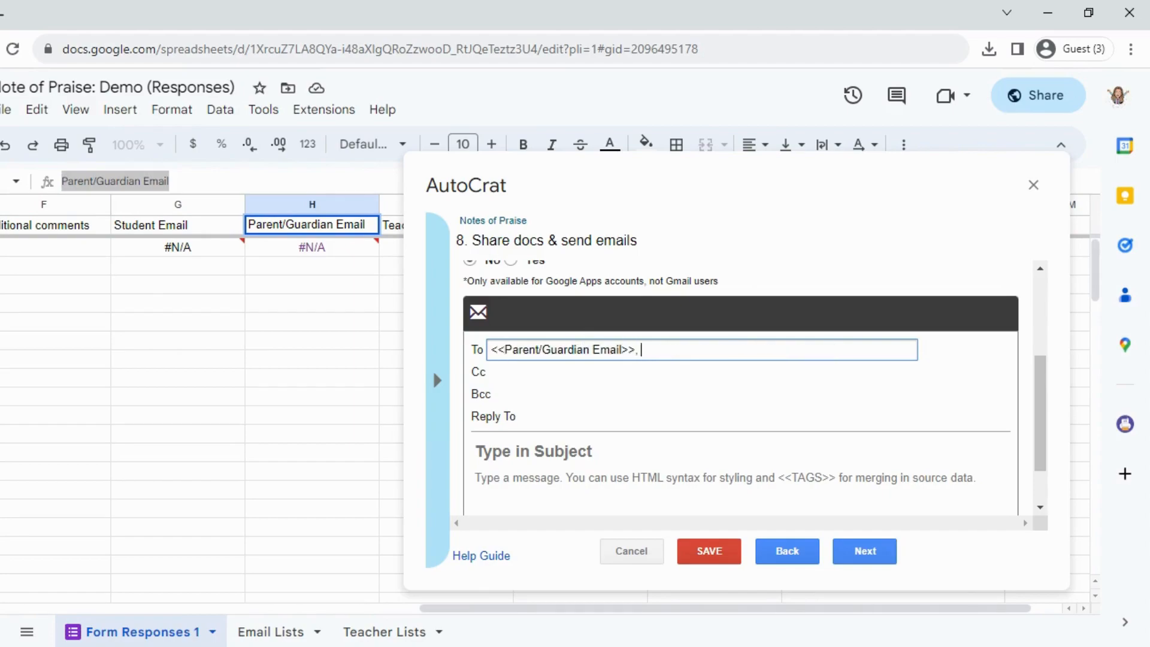
Add the <<Teacher Email>> merge tag, copied from its column header, as the email's second recipient.
{"action": "left_click", "coordinate": [393, 225]}
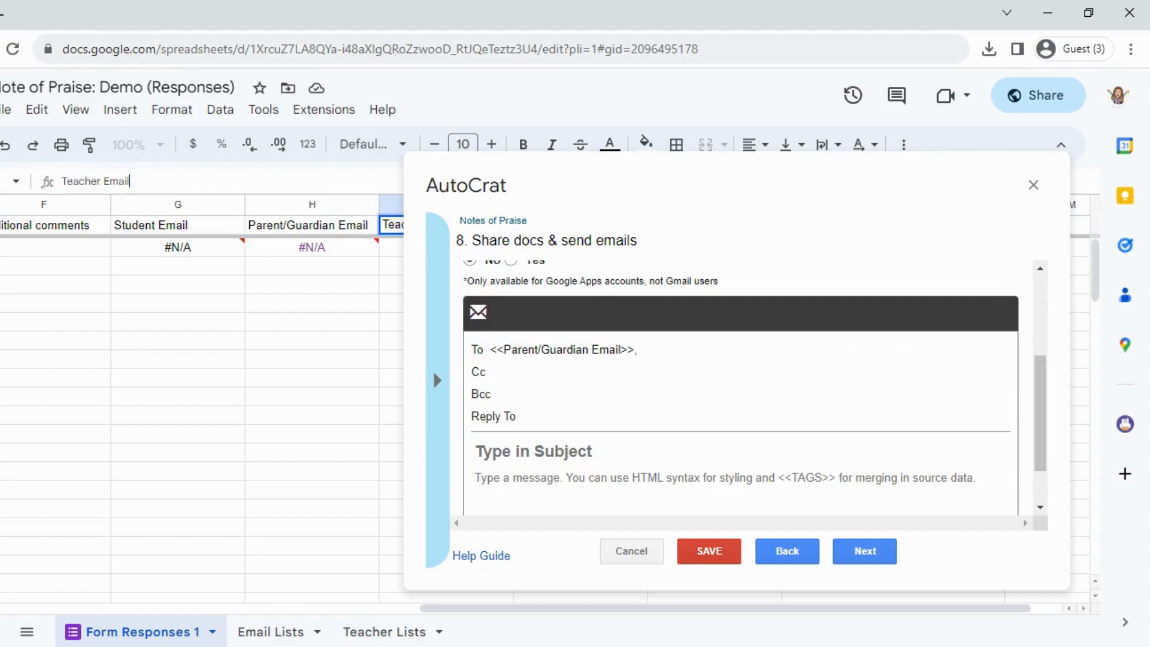
{"action": "left_click_drag", "start_coordinate": [130, 181], "coordinate": [62, 181]}
{"action": "left_click", "coordinate": [746, 347]}
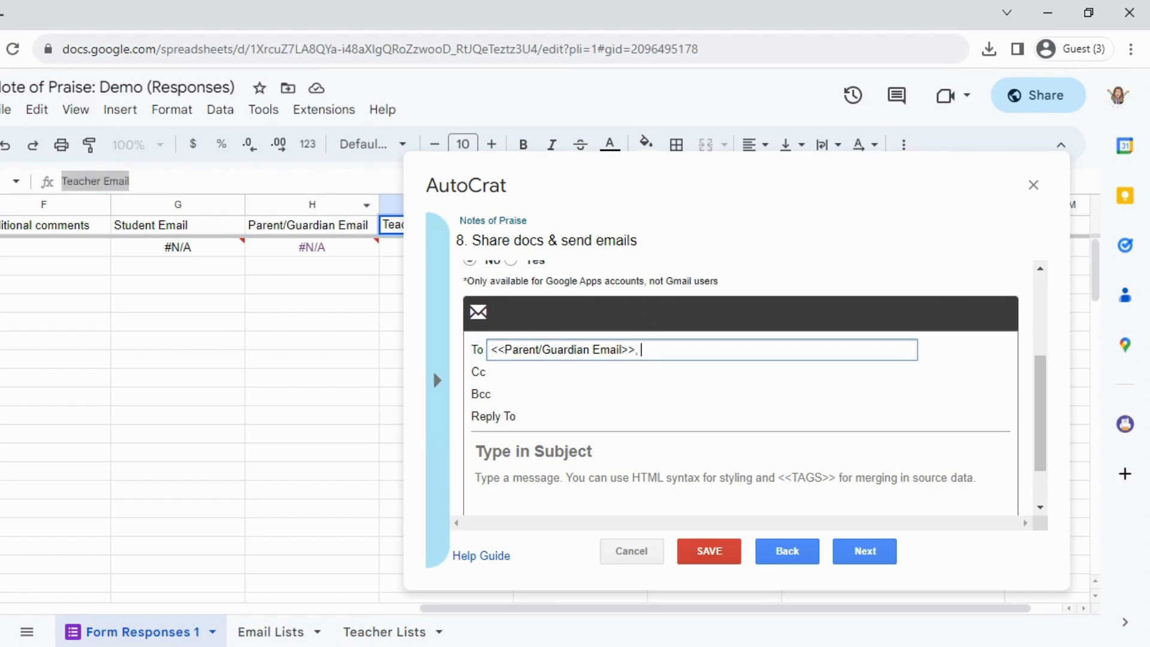
{"action": "type", "text": "<<"}
{"action": "type", "text": "Teacher Email>>,"}
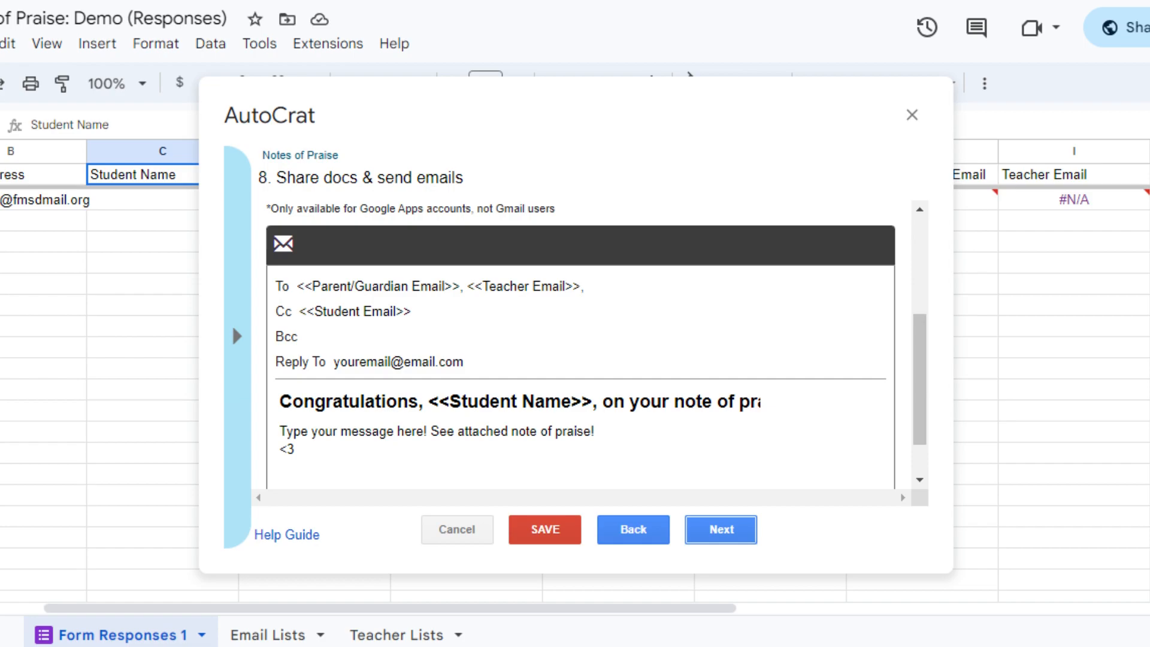
Write the email message "Type your message here! See attached note of praise! <3" and continue to the job triggers.
{"action": "type", "text": "Type your mess"}
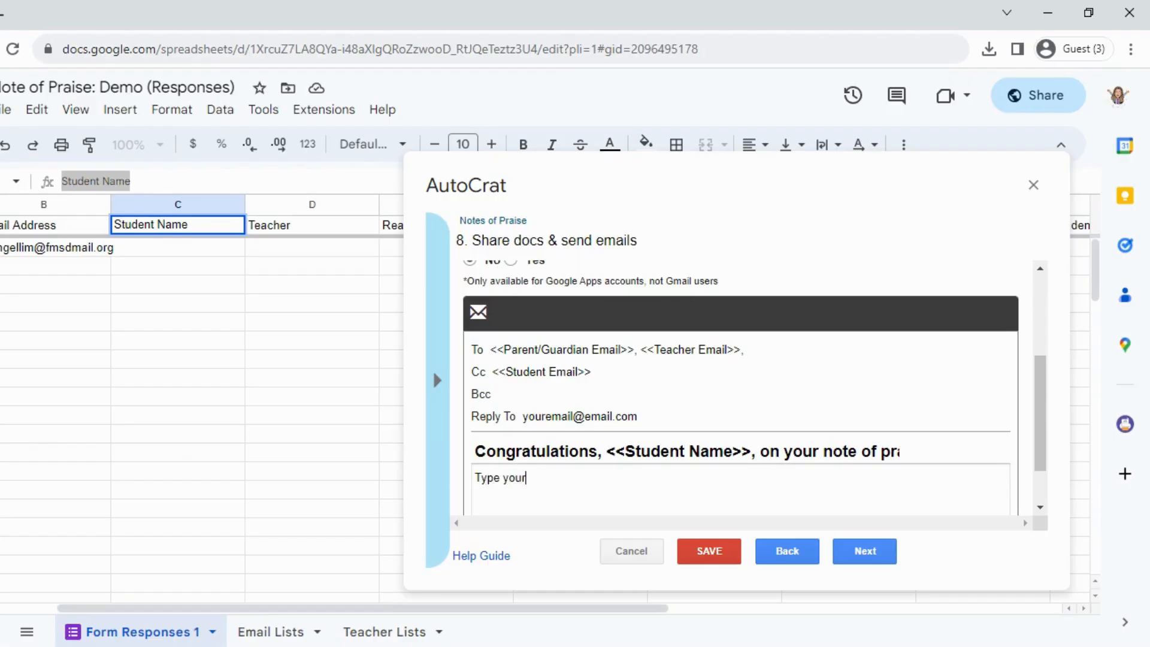
{"action": "type", "text": "age here! See attached note of praise!"}
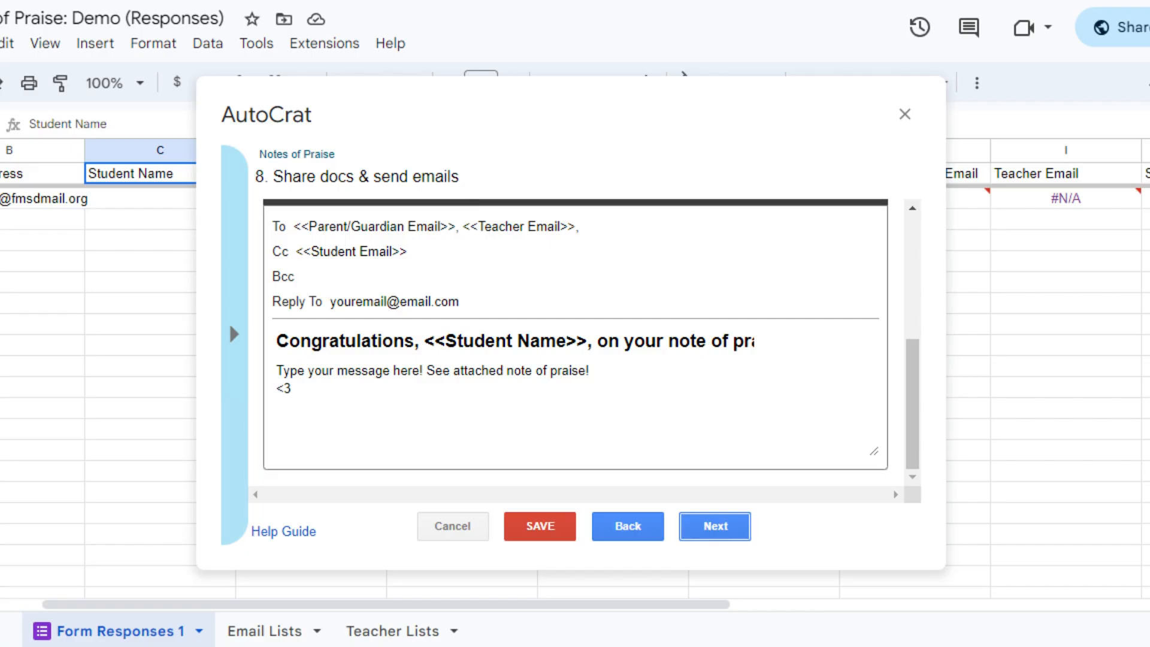
{"action": "left_click", "coordinate": [686, 533]}
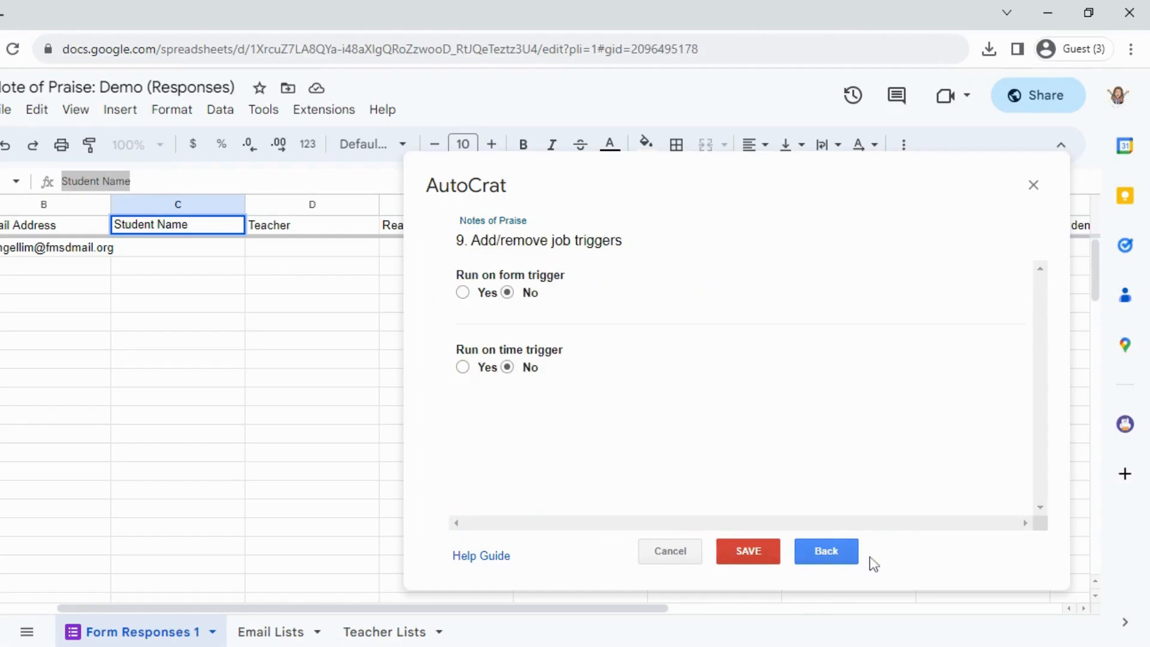
Enable the form trigger for the Notes of Praise job, save the job and close AutoCrat.
{"action": "left_click", "coordinate": [463, 294]}
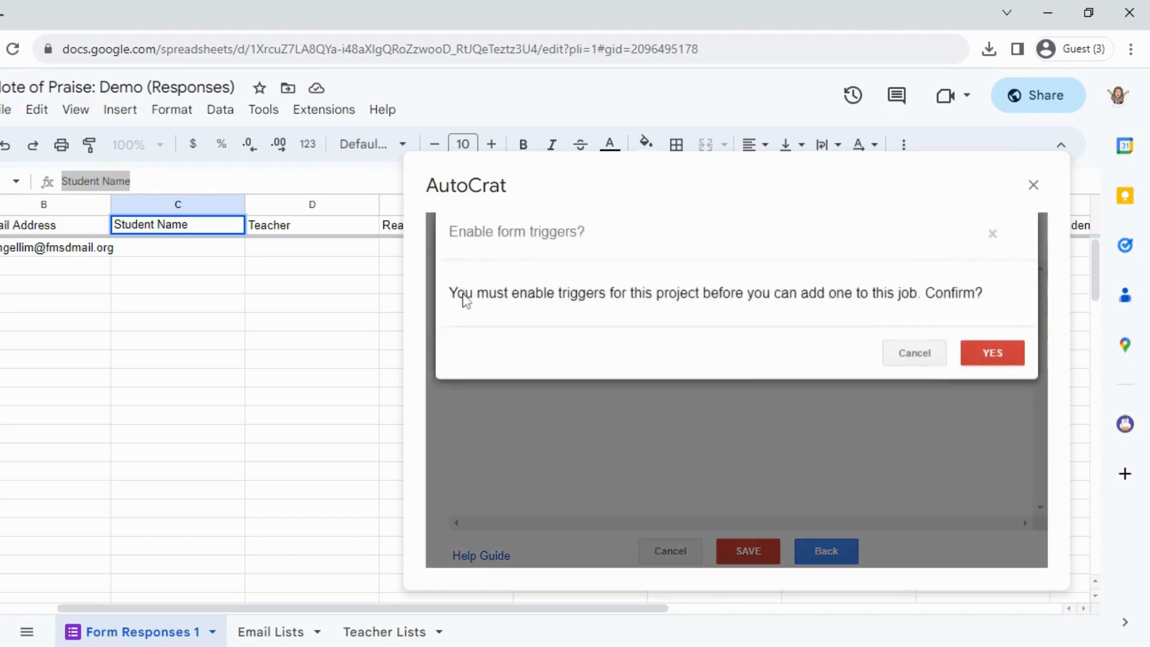
{"action": "left_click", "coordinate": [987, 367]}
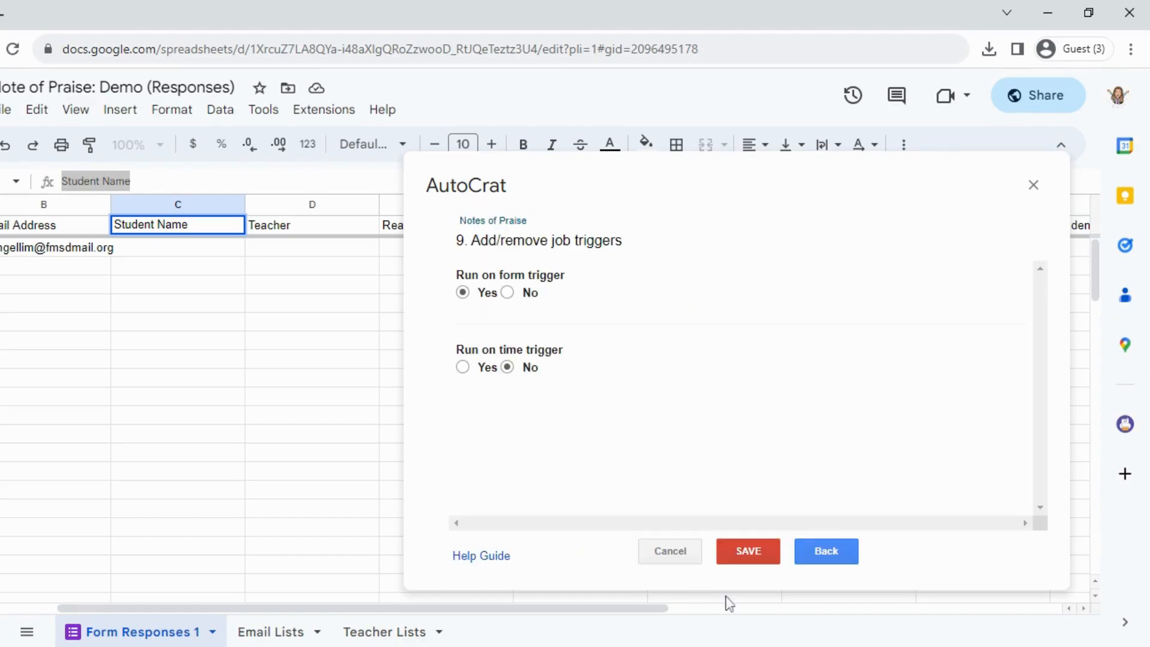
{"action": "left_click", "coordinate": [752, 564]}
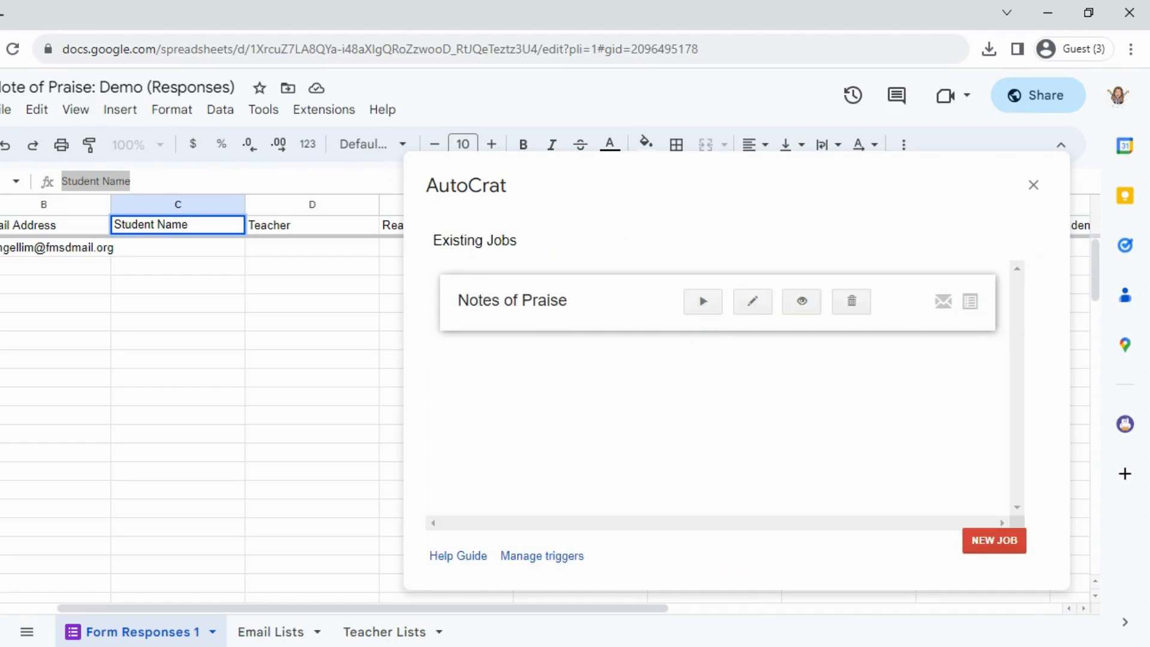
{"action": "left_click", "coordinate": [1034, 185]}
{"action": "mouse_move", "coordinate": [321, 609]}
{"action": "left_mouse_down"}
{"action": "mouse_move", "coordinate": [688, 617]}
{"action": "mouse_move", "coordinate": [323, 620]}
{"action": "left_mouse_up"}
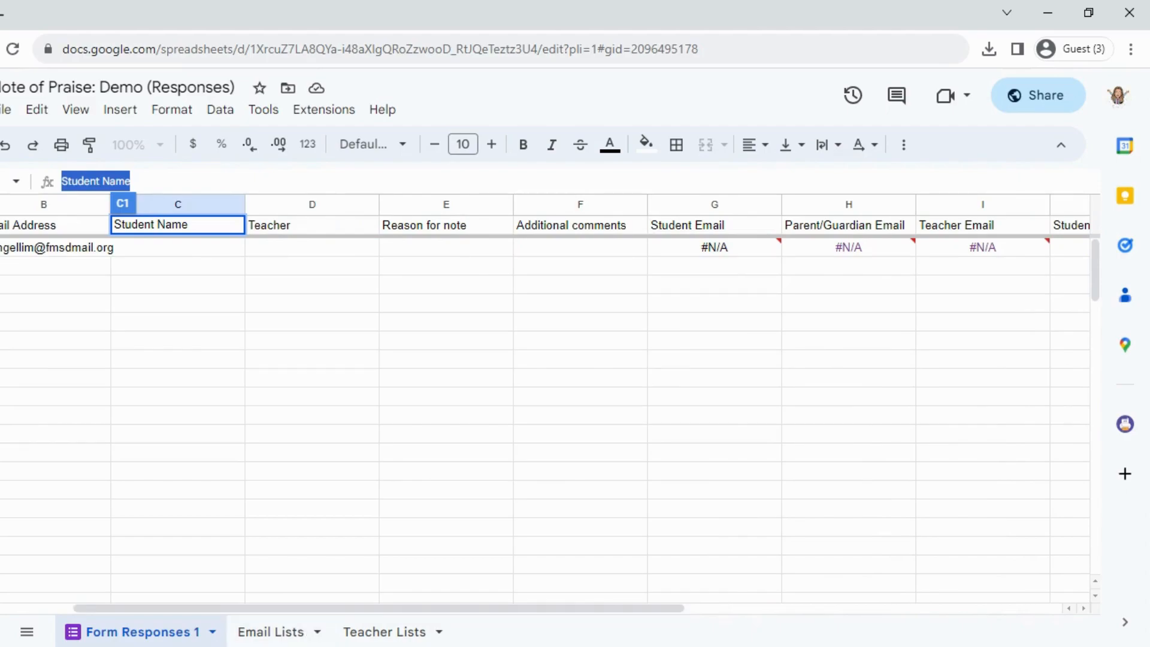